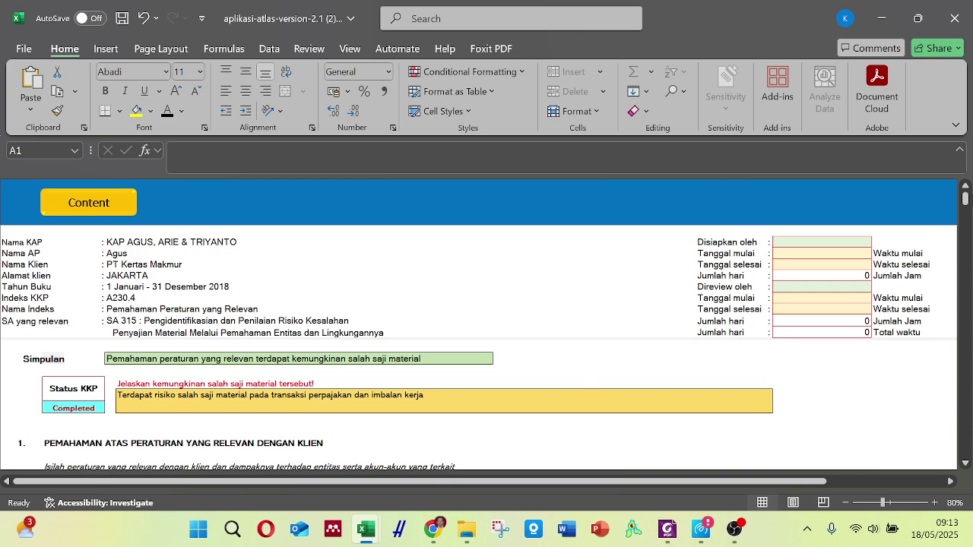
# Switch to the Soal ATLAS workbook and open its Pemahaman Peraturan sheet.
pyautogui.click(968, 431)
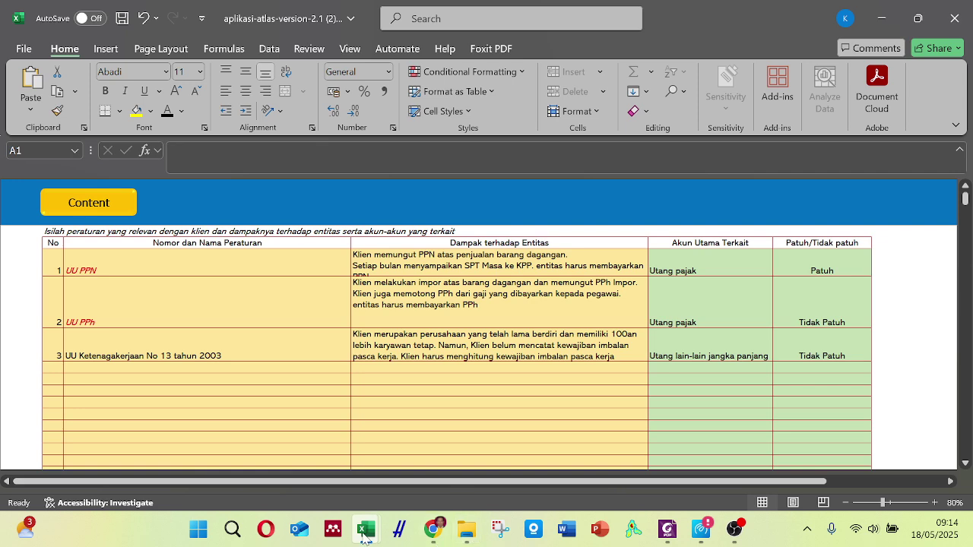
pyautogui.moveTo(378, 536)
pyautogui.click(415, 465)
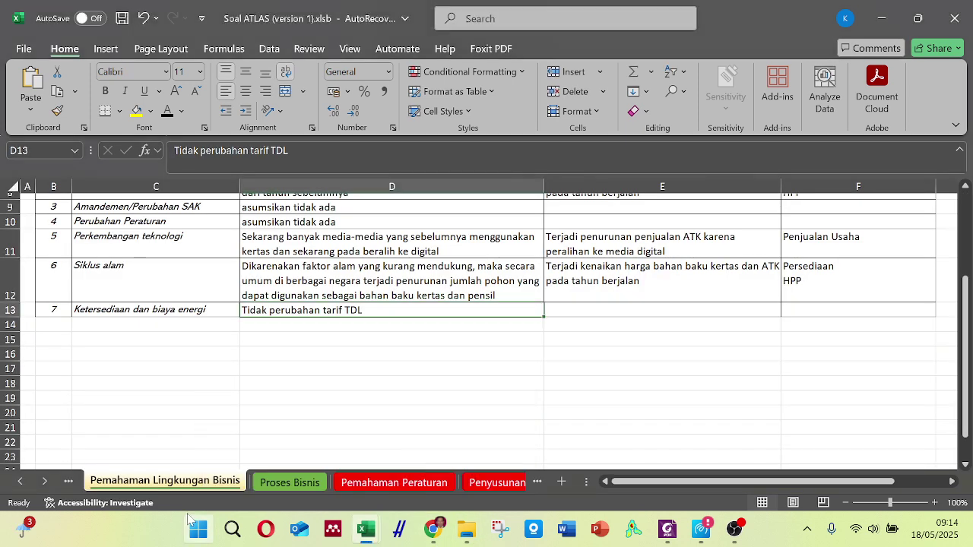
pyautogui.click(361, 484)
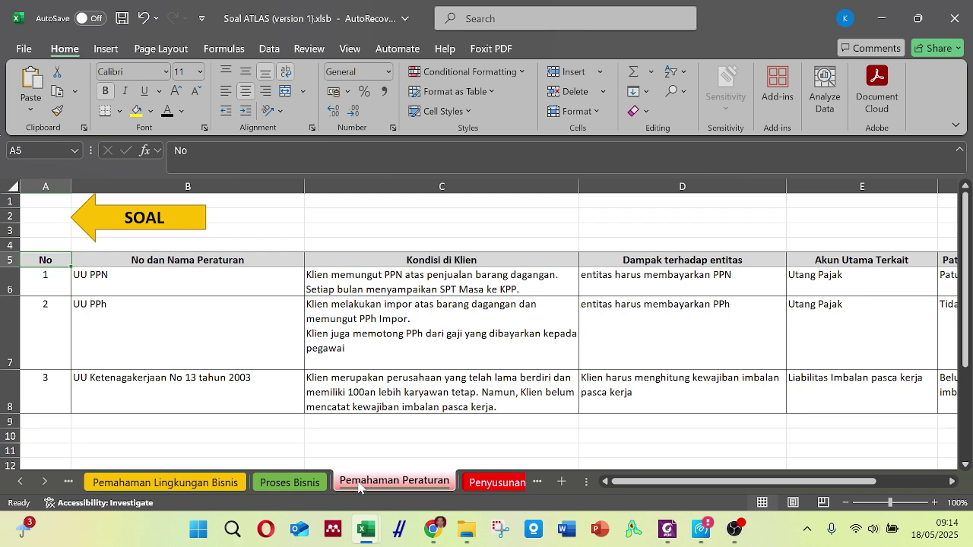
# Examine the three listed regulations and the client condition, entity impact, related account and compliance entries for UU PPN.
pyautogui.moveTo(665, 486); pyautogui.dragTo(628, 490)
pyautogui.click(118, 282)
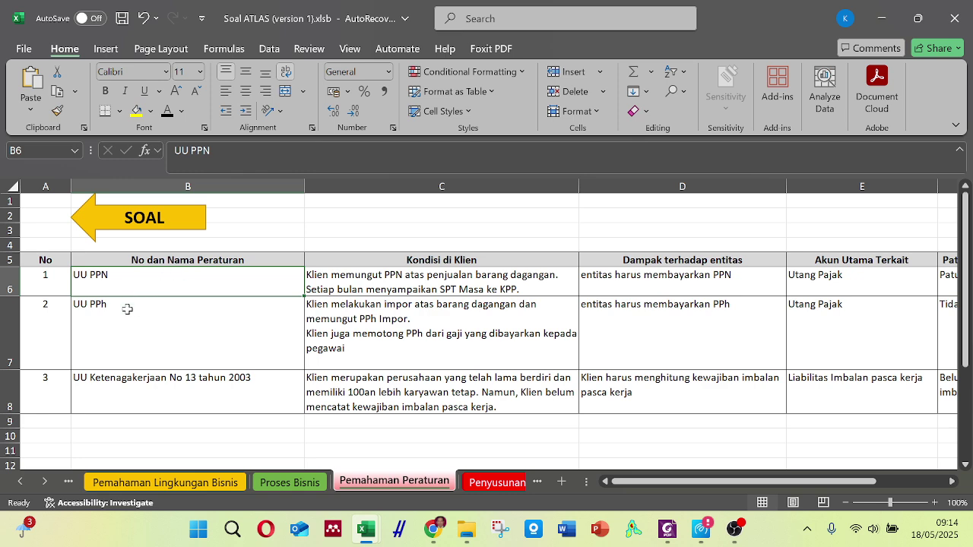
pyautogui.click(140, 342)
pyautogui.click(196, 380)
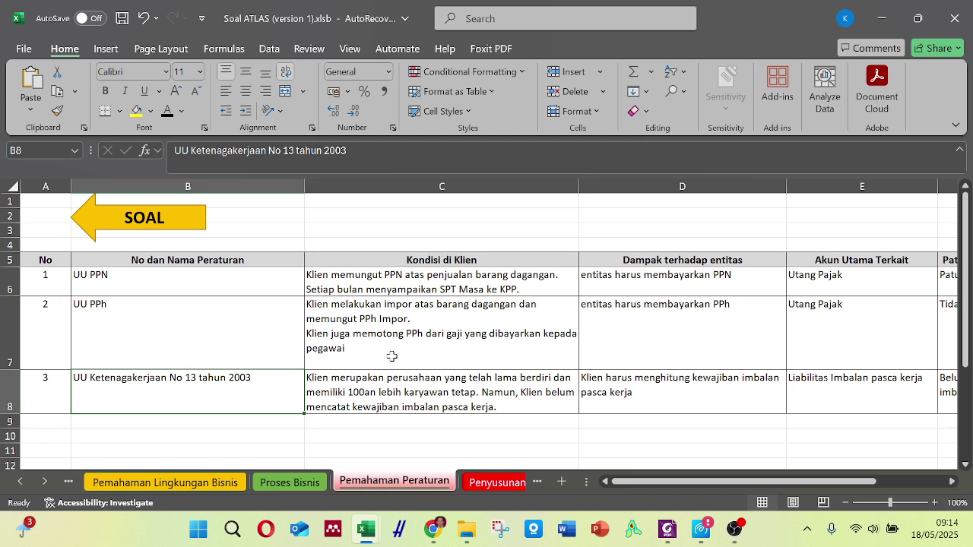
pyautogui.click(396, 290)
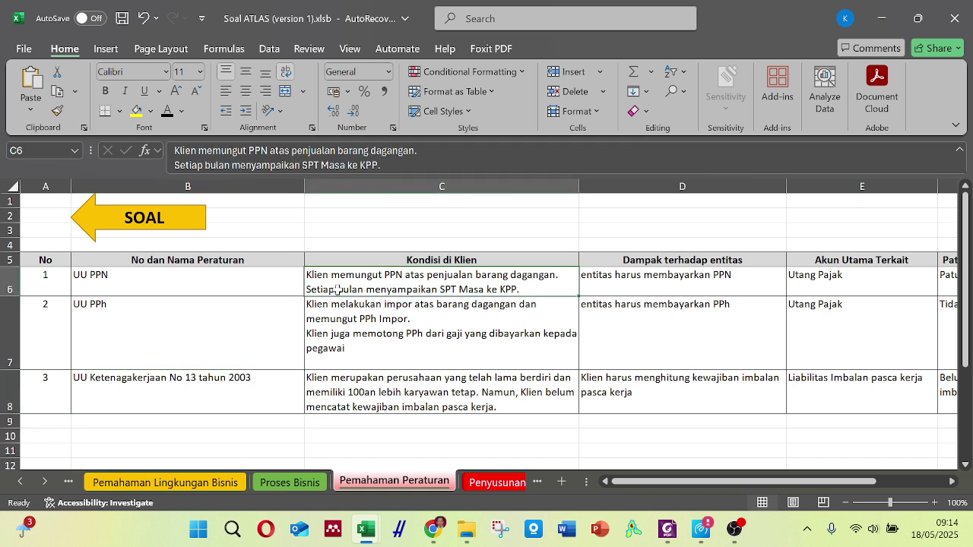
pyautogui.click(672, 274)
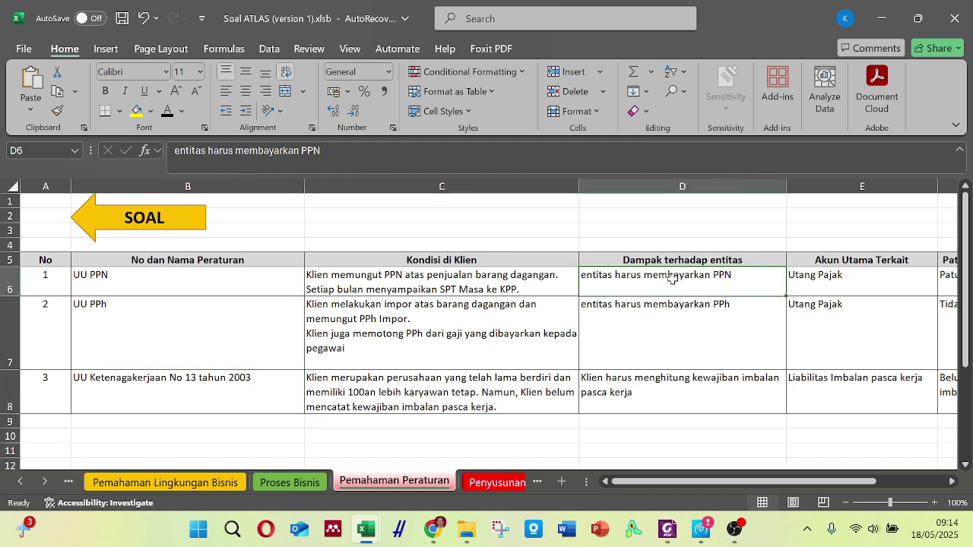
pyautogui.click(900, 282)
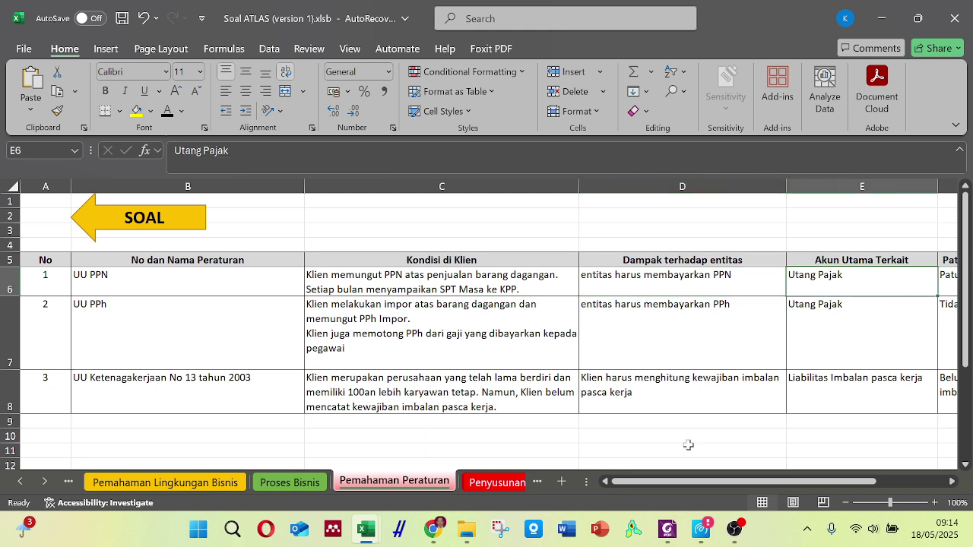
pyautogui.moveTo(719, 483); pyautogui.dragTo(783, 483)
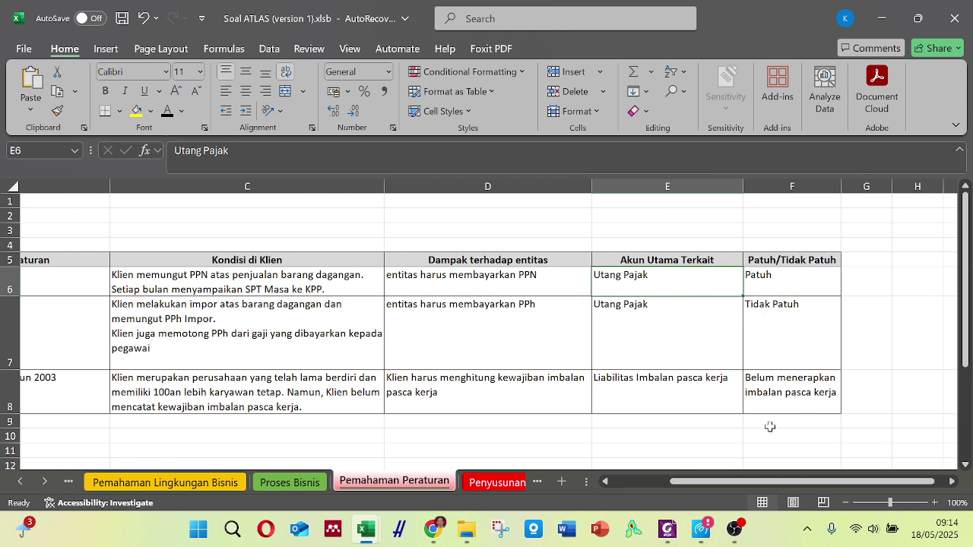
pyautogui.click(791, 282)
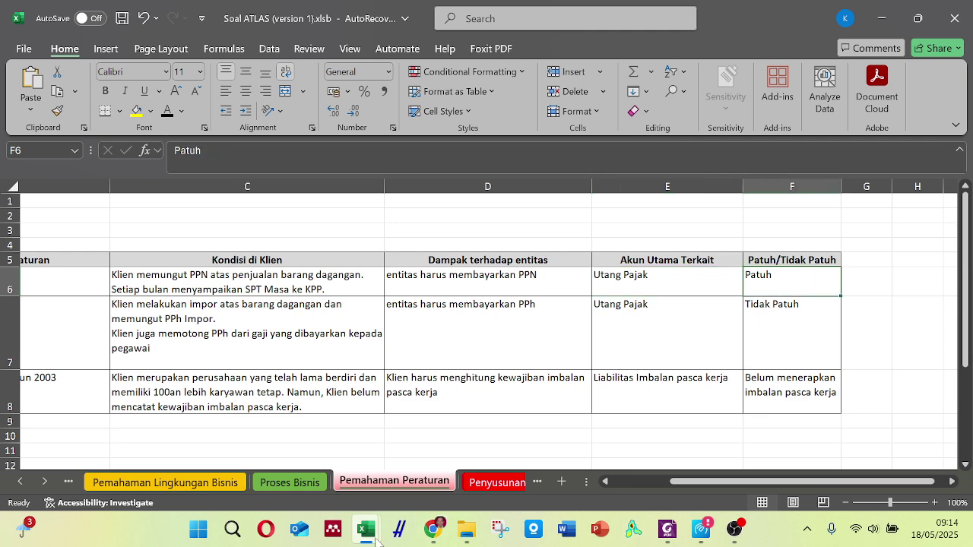
# Switch to the aplikasi-atlas workbook and check the regulation name, entity impact, main account and compliance columns of the A230.4 table.
pyautogui.moveTo(371, 537)
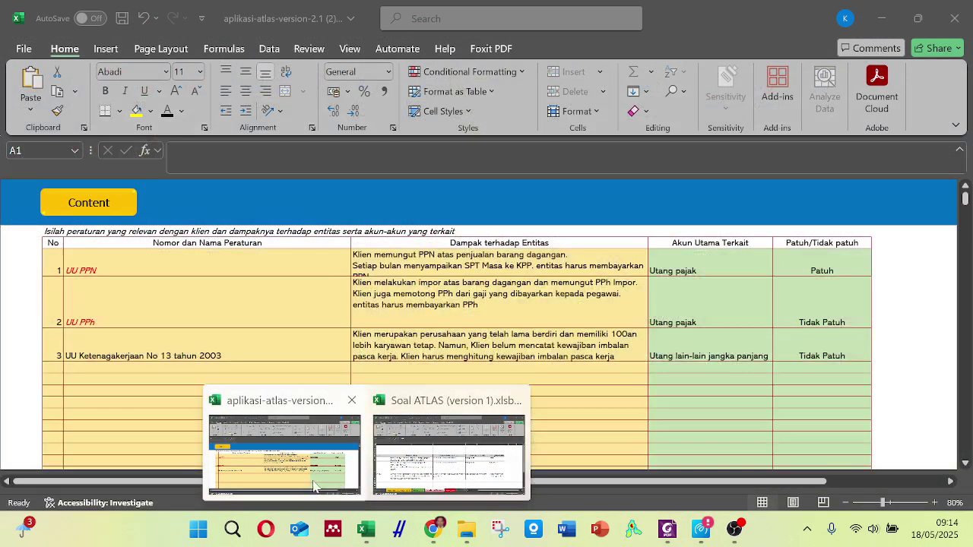
pyautogui.click(289, 456)
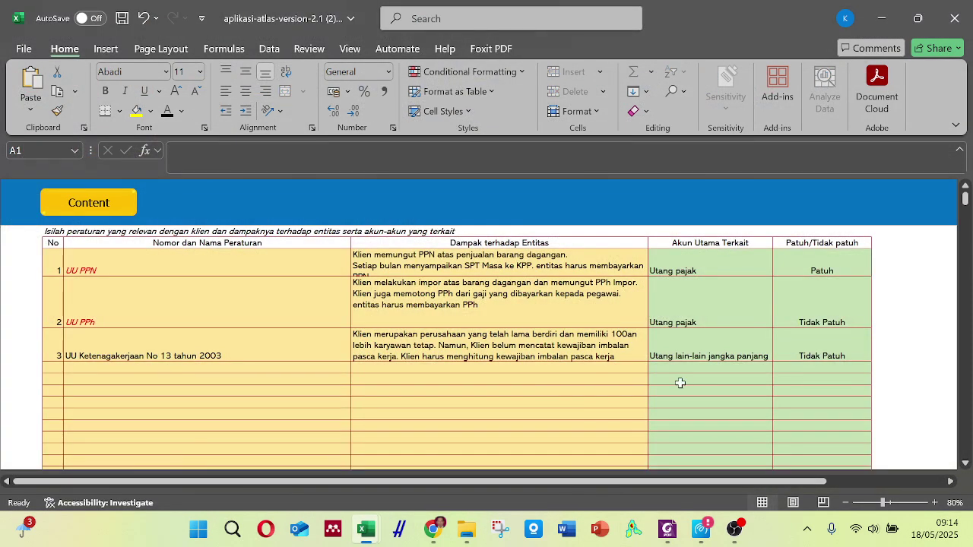
pyautogui.click(417, 272)
pyautogui.click(196, 257)
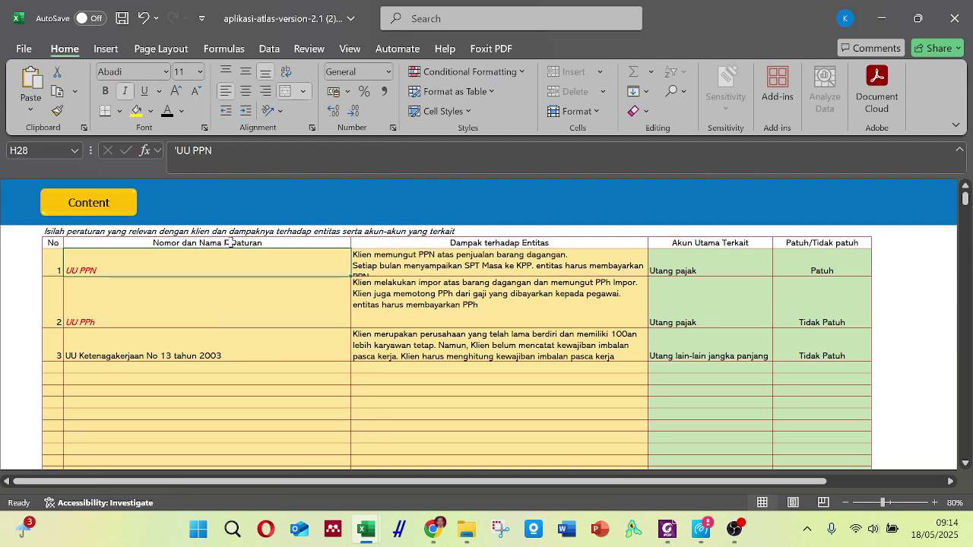
pyautogui.click(604, 242)
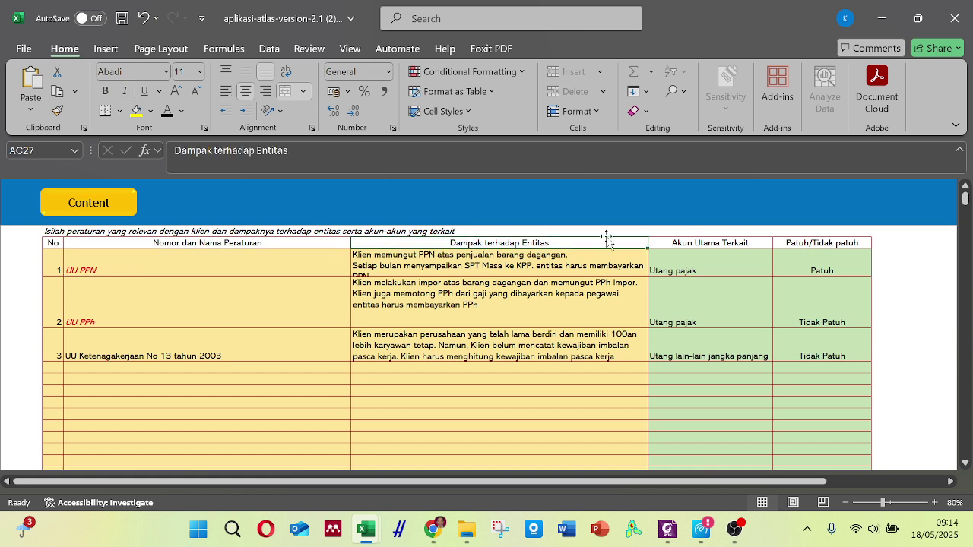
pyautogui.click(707, 242)
pyautogui.click(821, 248)
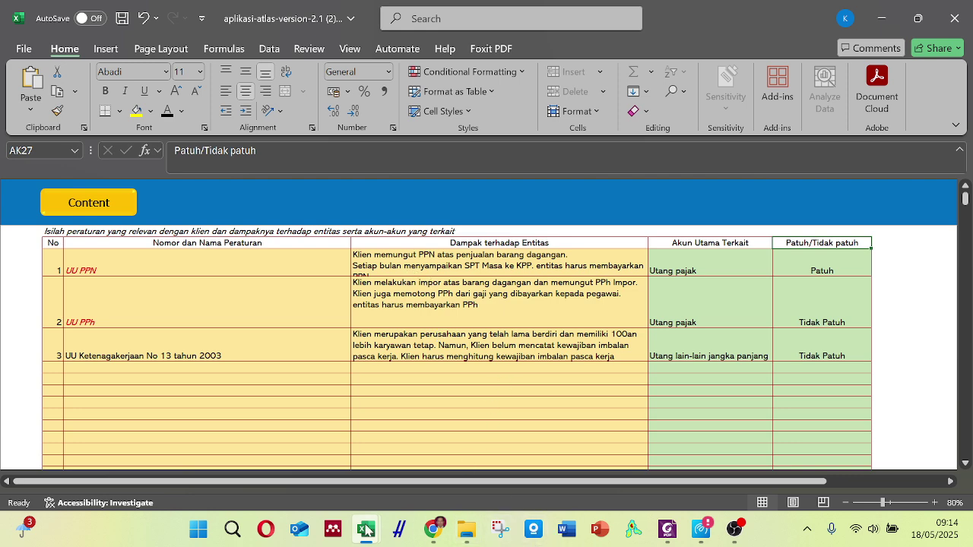
# Compare the Pemahaman Peraturan data in Soal ATLAS with the regulations table, and return to the aplikasi-atlas workbook.
pyautogui.moveTo(366, 529)
pyautogui.click(457, 433)
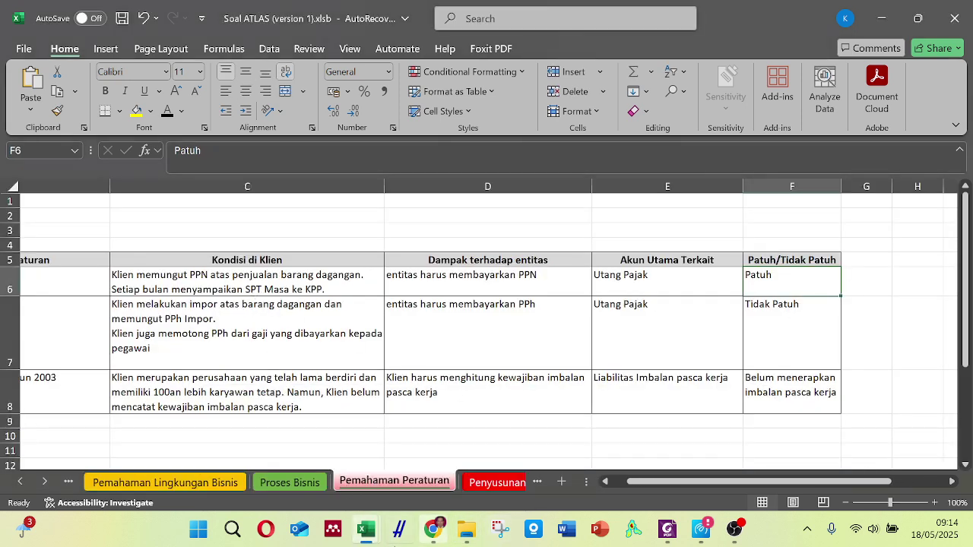
pyautogui.moveTo(366, 529)
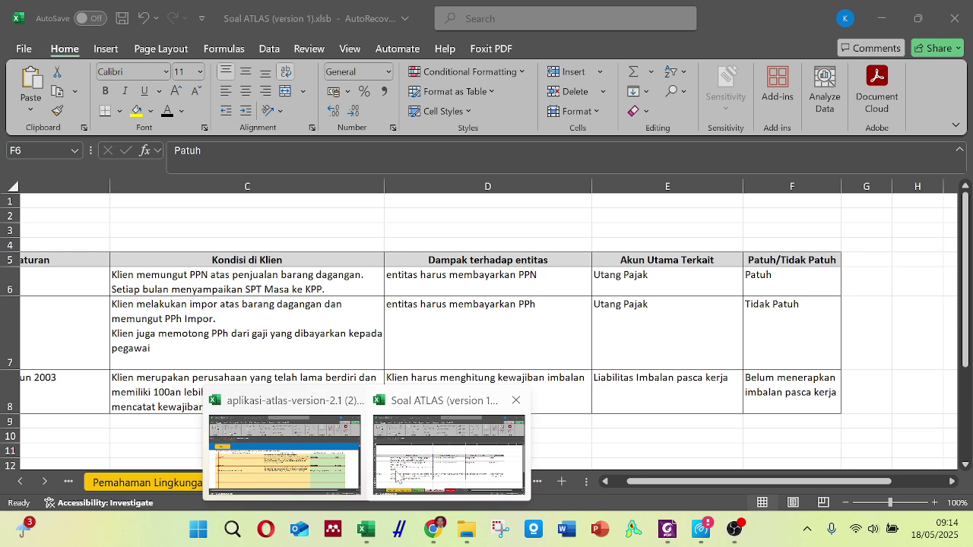
pyautogui.click(395, 477)
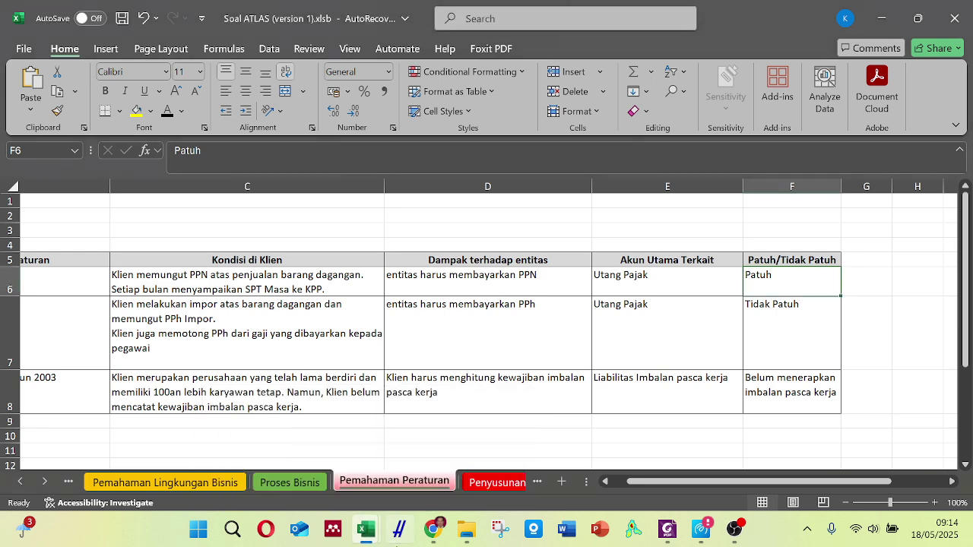
pyautogui.moveTo(371, 538)
pyautogui.click(319, 479)
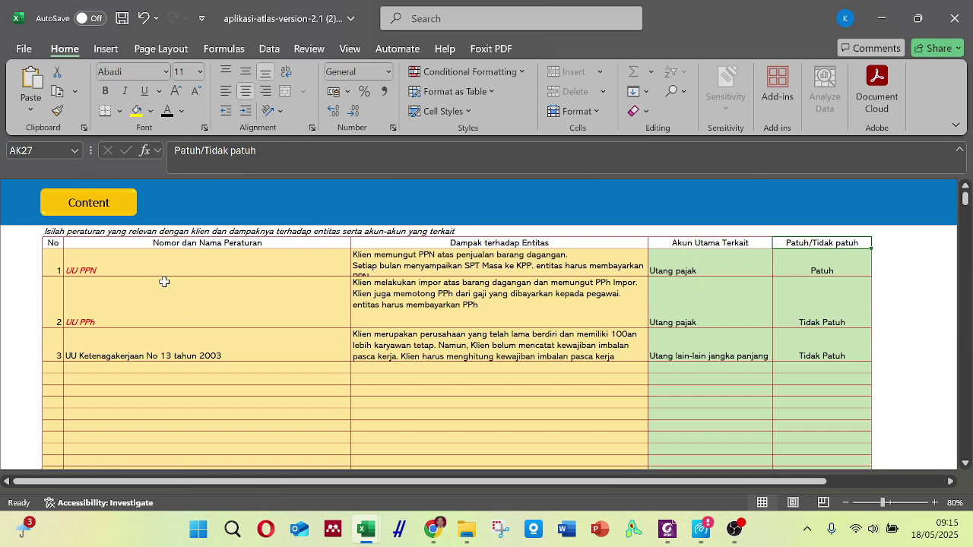
# Check the main account entries of the regulations and view the available account options for UU Ketenagakerjaan No 13 tahun 2003.
pyautogui.click(692, 265)
pyautogui.click(692, 310)
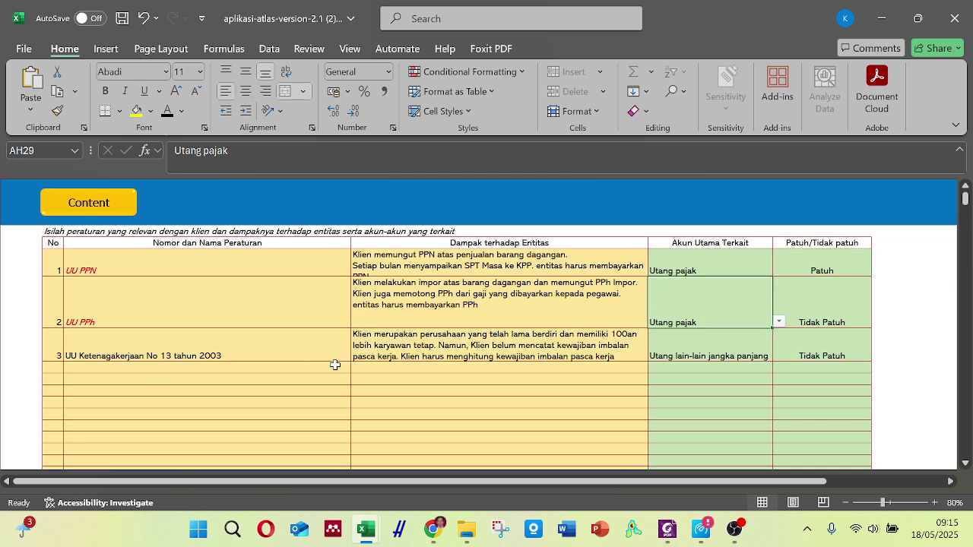
pyautogui.click(493, 344)
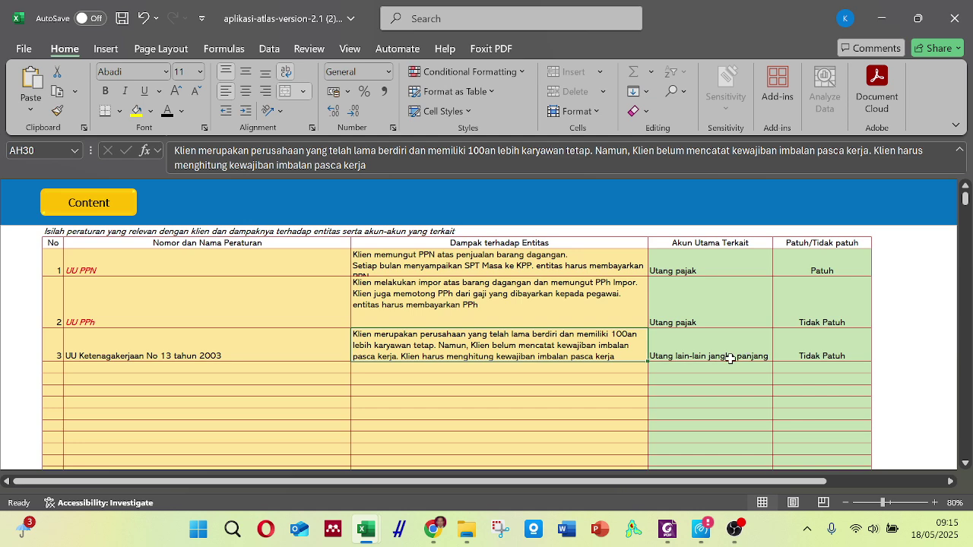
pyautogui.click(729, 358)
pyautogui.click(779, 355)
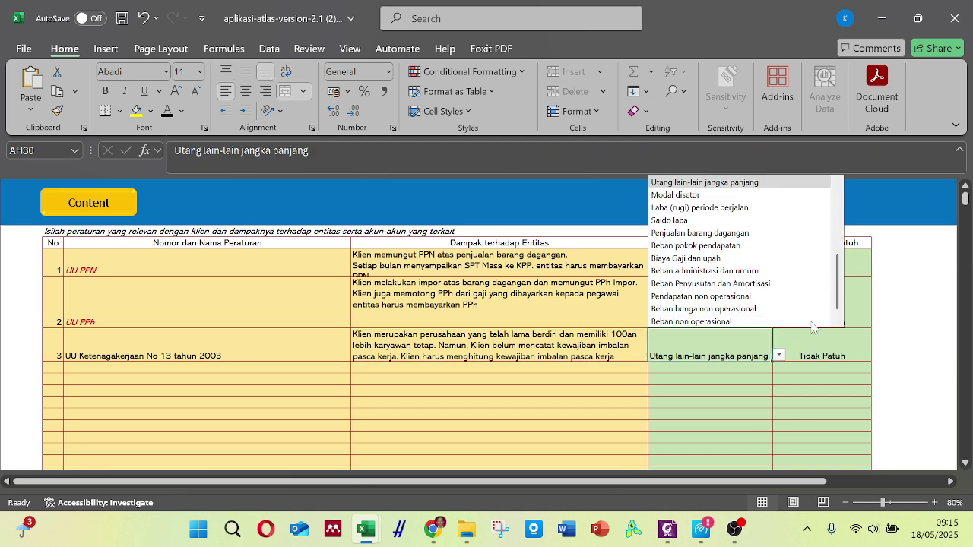
pyautogui.moveTo(837, 293); pyautogui.dragTo(860, 307)
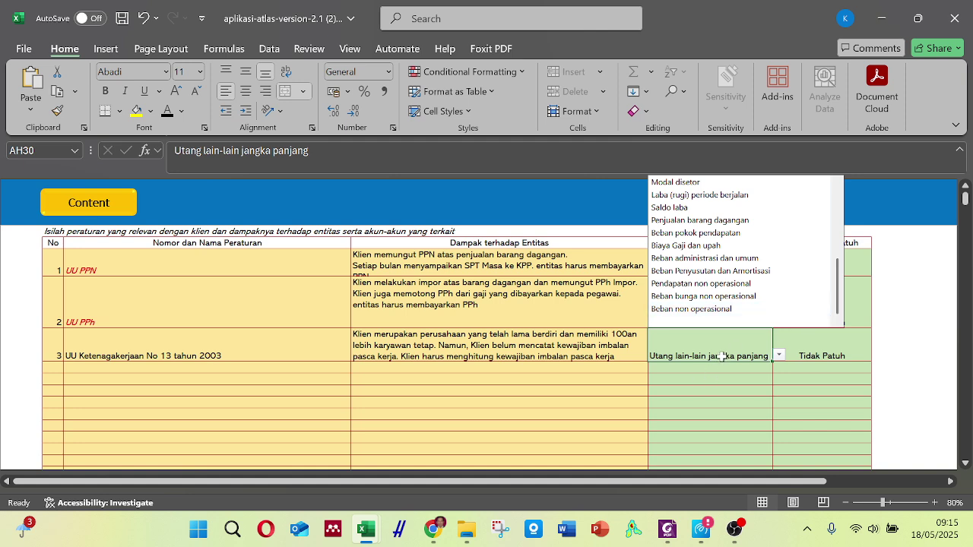
pyautogui.click(738, 389)
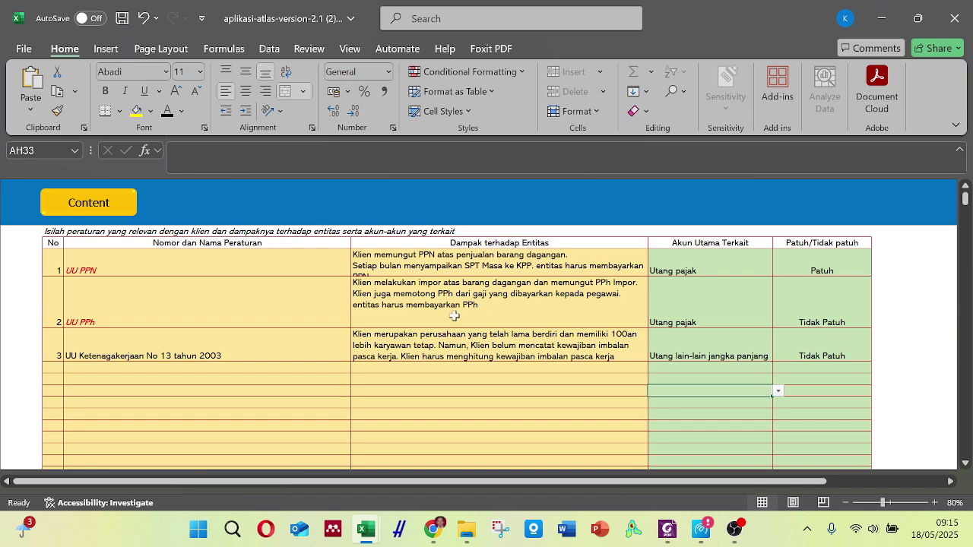
# View the available Simpulan options for the understanding of relevant regulations, leaving the selection as it is.
pyautogui.scroll(8, 454, 315)
pyautogui.scroll(-1, 493, 250)
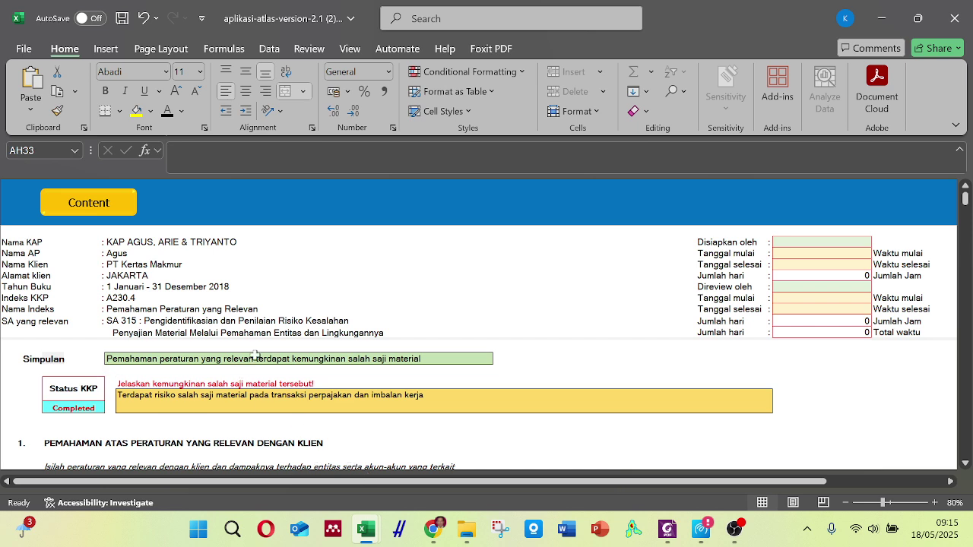
pyautogui.click(408, 358)
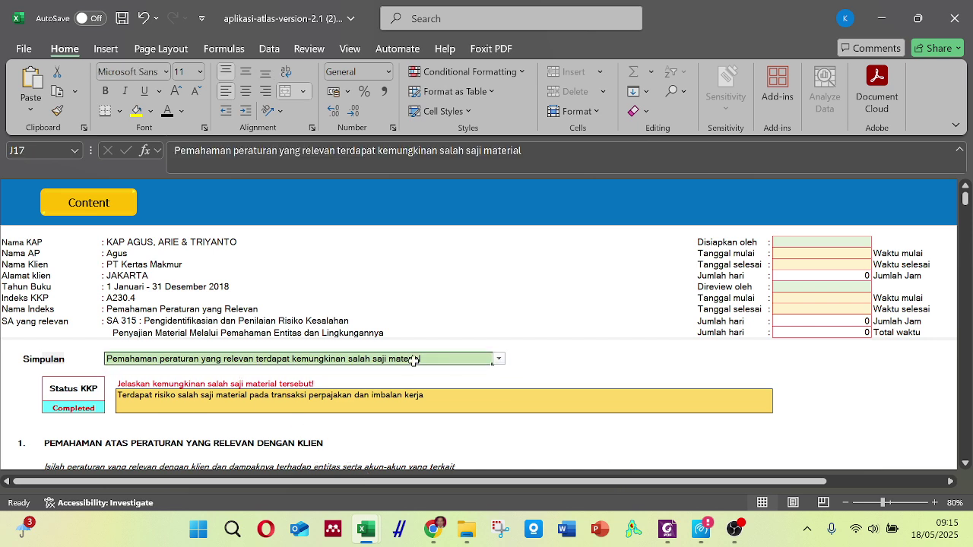
pyautogui.click(499, 359)
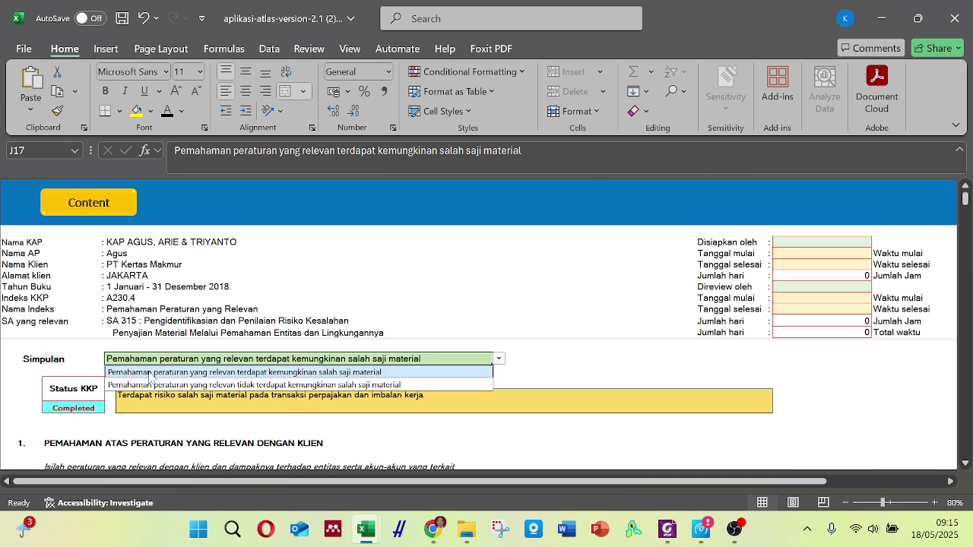
pyautogui.click(608, 346)
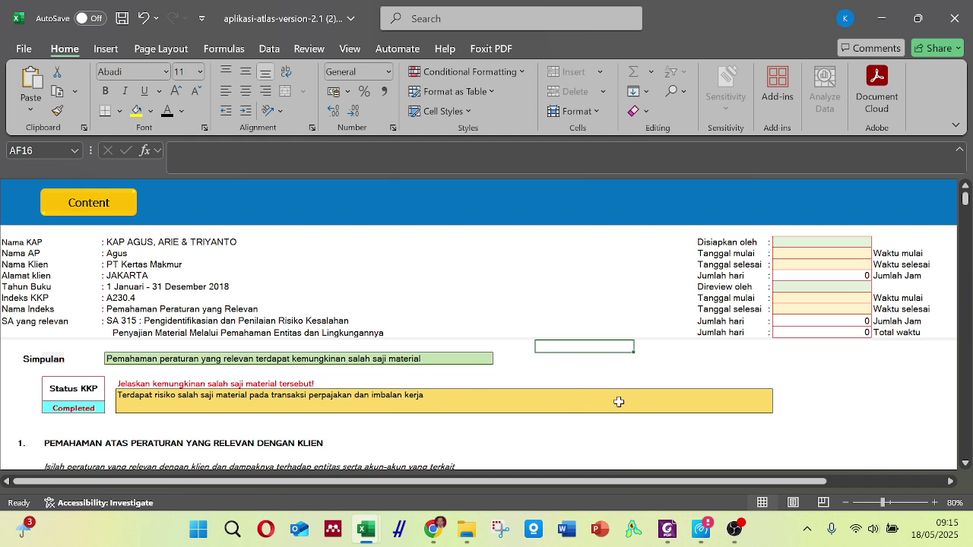
# Return to the ATLAS content page and, through A230, open worksheet A230.5 Pemahaman Lingkungan Bisnis at its Trend industri sejenis table.
pyautogui.click(73, 222)
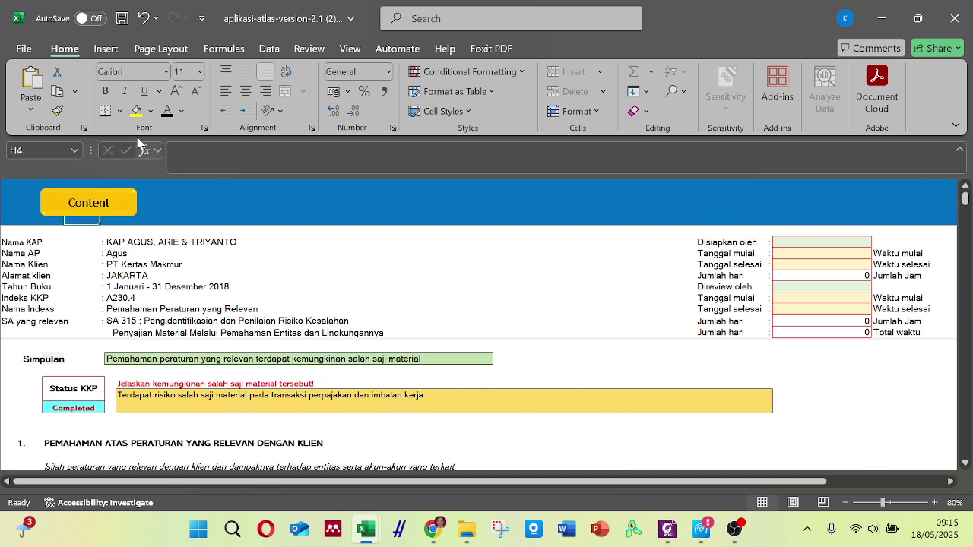
pyautogui.click(87, 200)
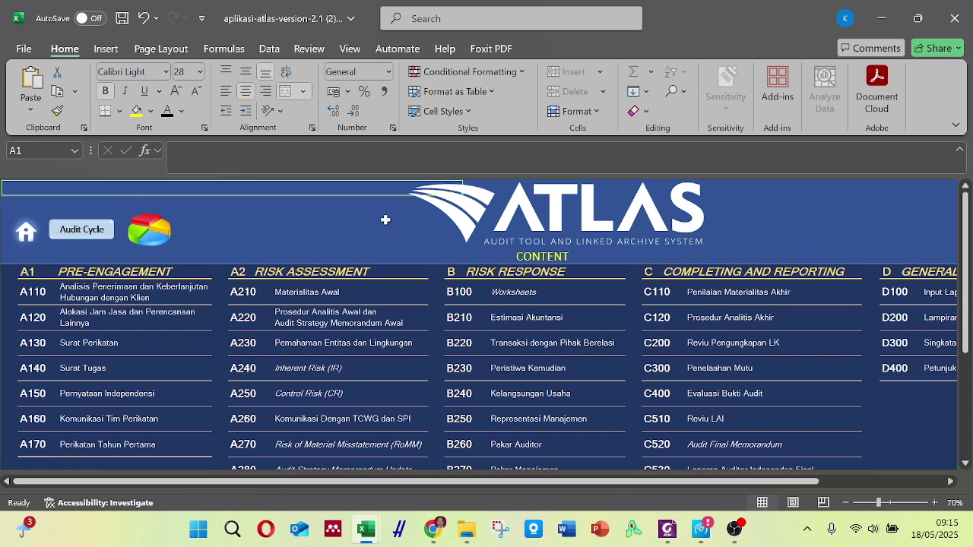
pyautogui.click(245, 348)
pyautogui.moveTo(965, 217); pyautogui.dragTo(966, 274)
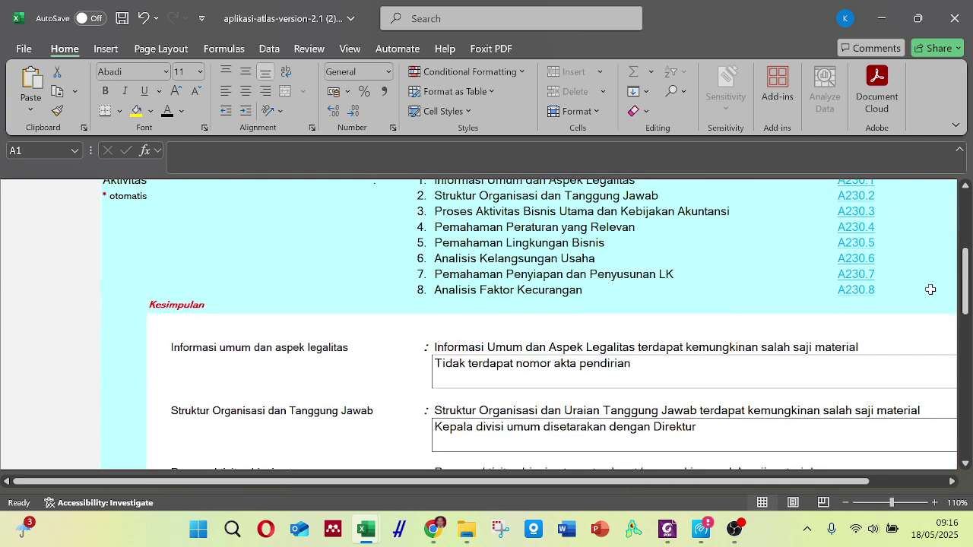
pyautogui.click(846, 245)
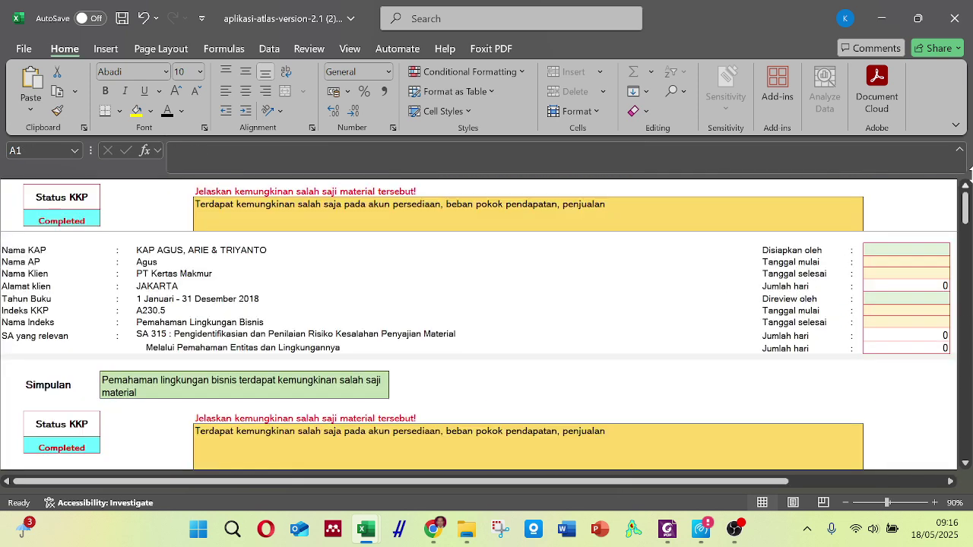
pyautogui.moveTo(965, 205); pyautogui.dragTo(965, 259)
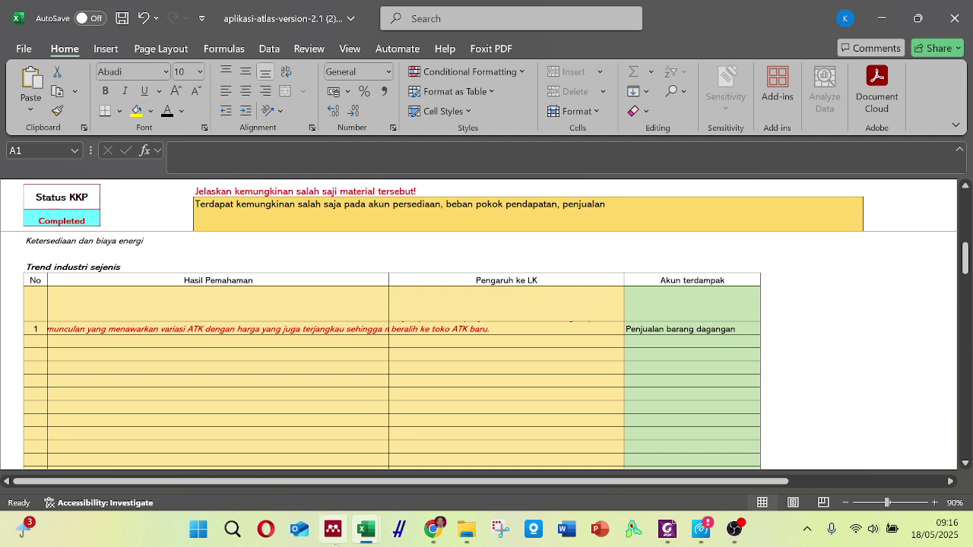
# Switch to the Soal ATLAS workbook and open the Proses Bisnis sheet.
pyautogui.moveTo(365, 528)
pyautogui.click(449, 479)
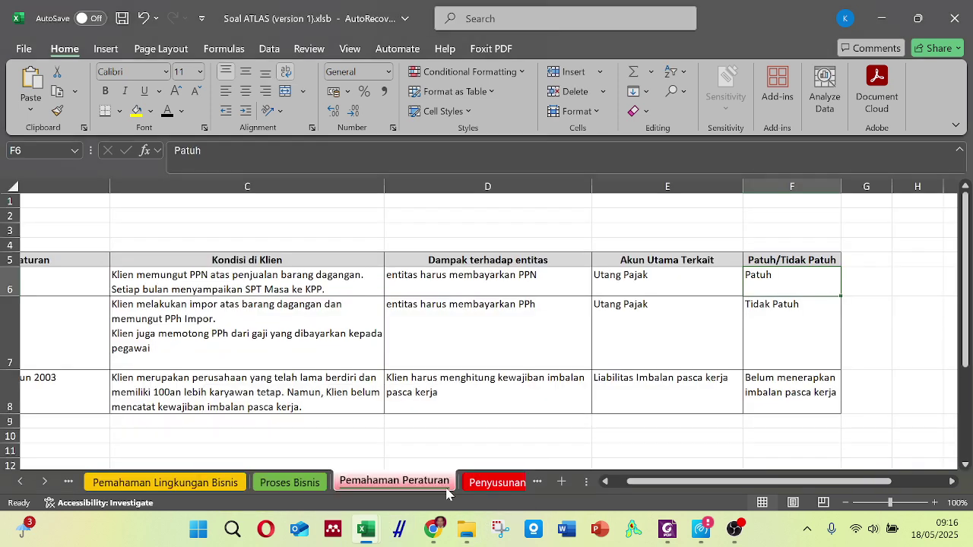
pyautogui.click(297, 485)
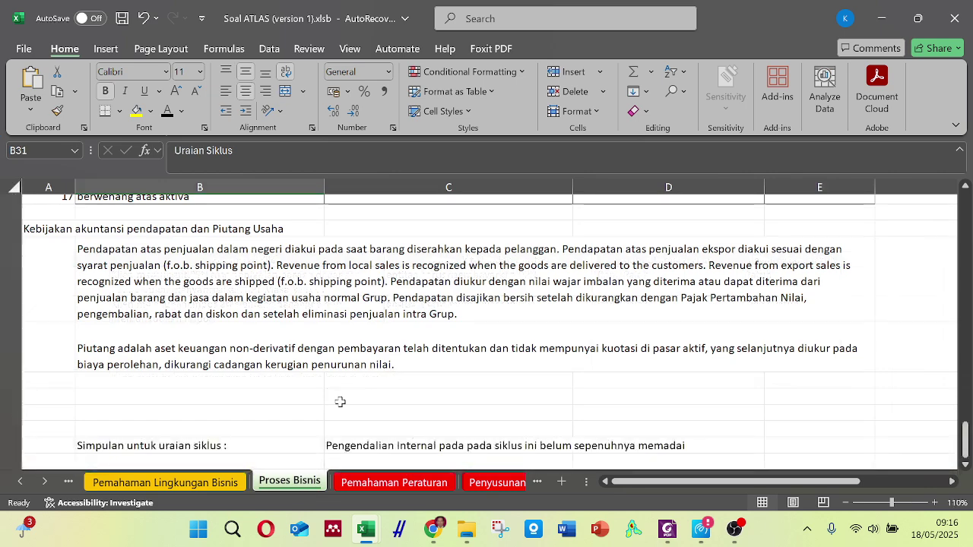
# Open the Pemahaman Lingkungan Bisnis sheet and show the Form A230.5 table from its first aspect.
pyautogui.scroll(10, 356, 370)
pyautogui.click(165, 483)
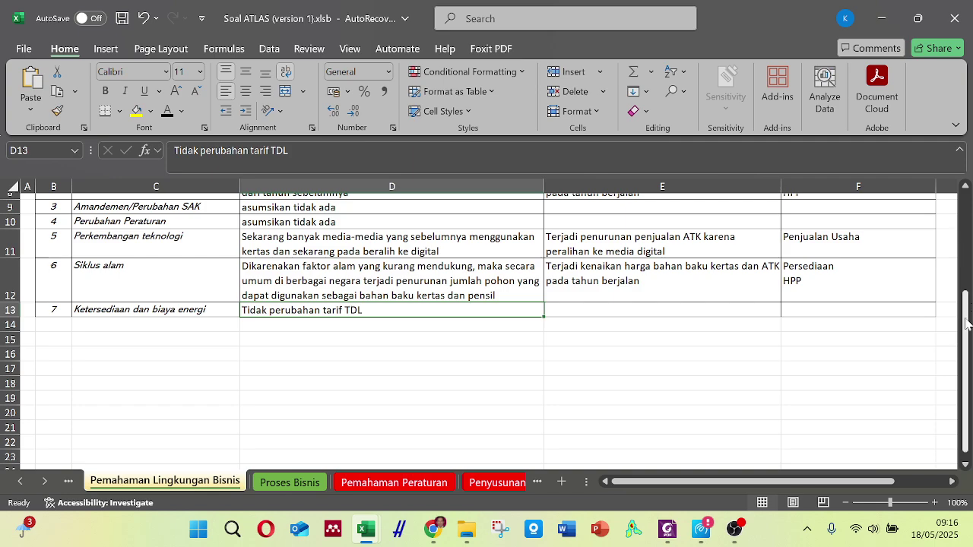
pyautogui.scroll(3, 967, 323)
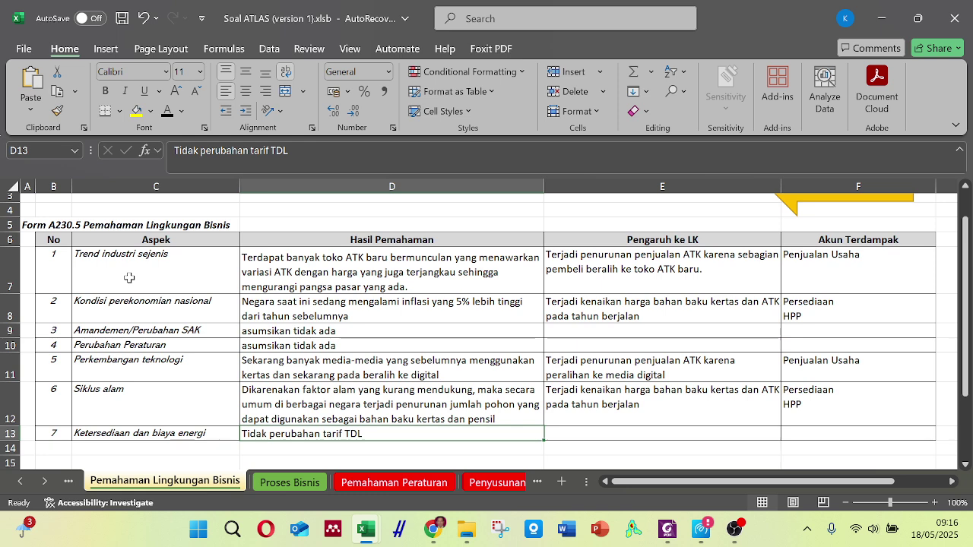
# Go through the seven aspects of Form A230.5, from Trend industri sejenis to Ketersediaan dan biaya energi.
pyautogui.click(122, 255)
pyautogui.click(161, 305)
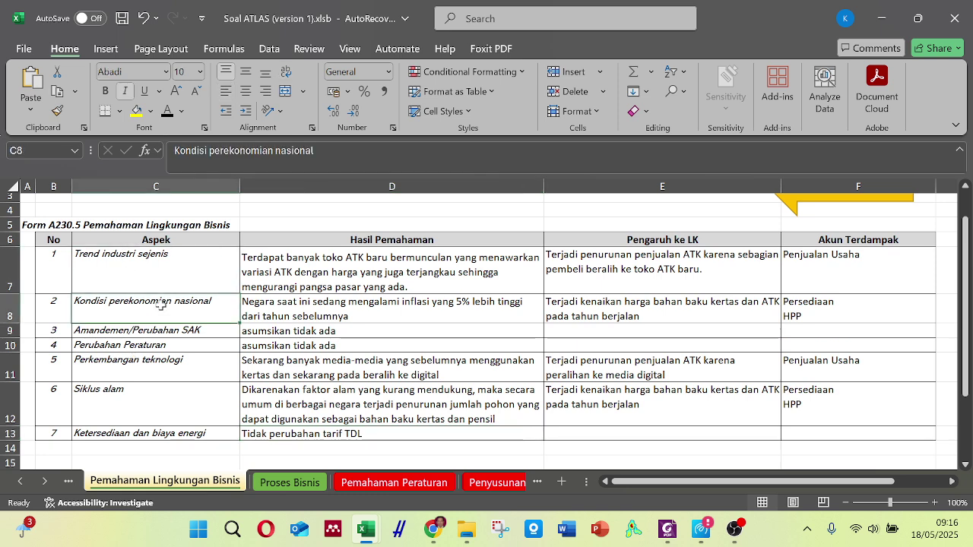
pyautogui.click(161, 335)
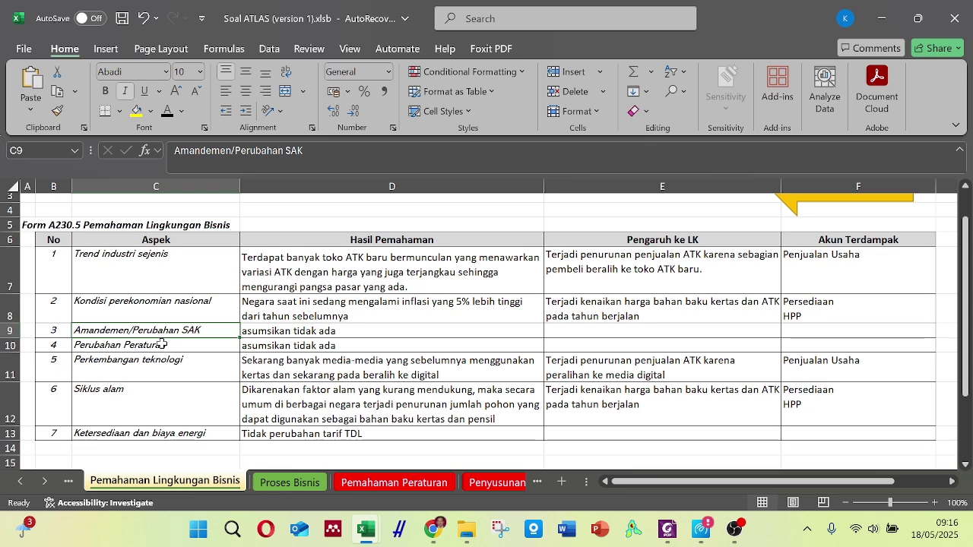
pyautogui.click(162, 344)
pyautogui.click(167, 360)
pyautogui.click(149, 389)
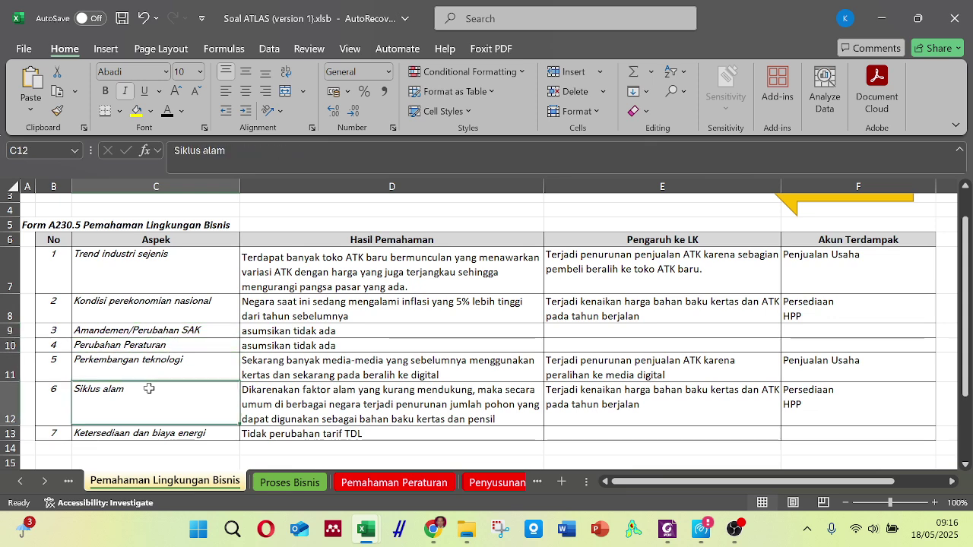
pyautogui.click(152, 432)
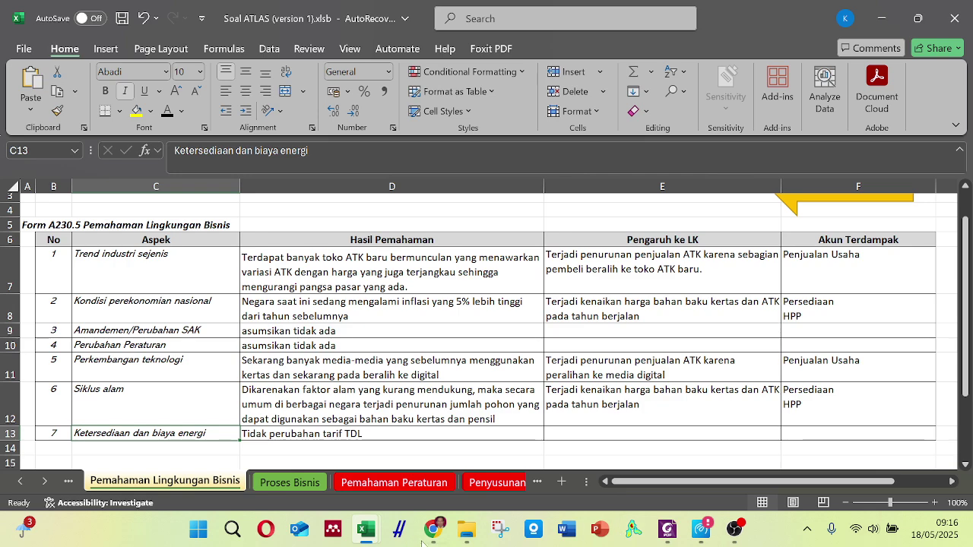
# Switch to the ATLAS workbook and examine the A230.5 aspect tables from Trend industri sejenis through Ketersediaan dan biaya energi.
pyautogui.moveTo(367, 524)
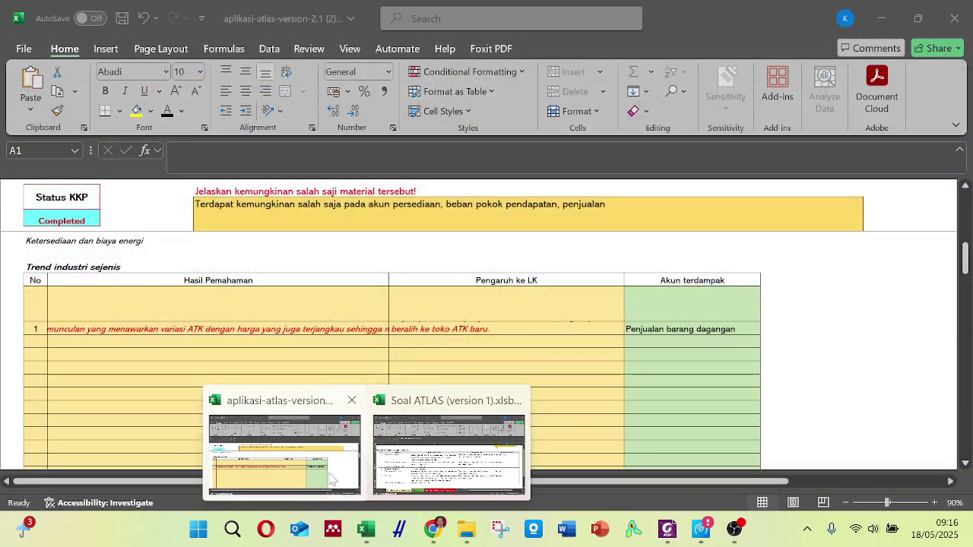
pyautogui.click(282, 449)
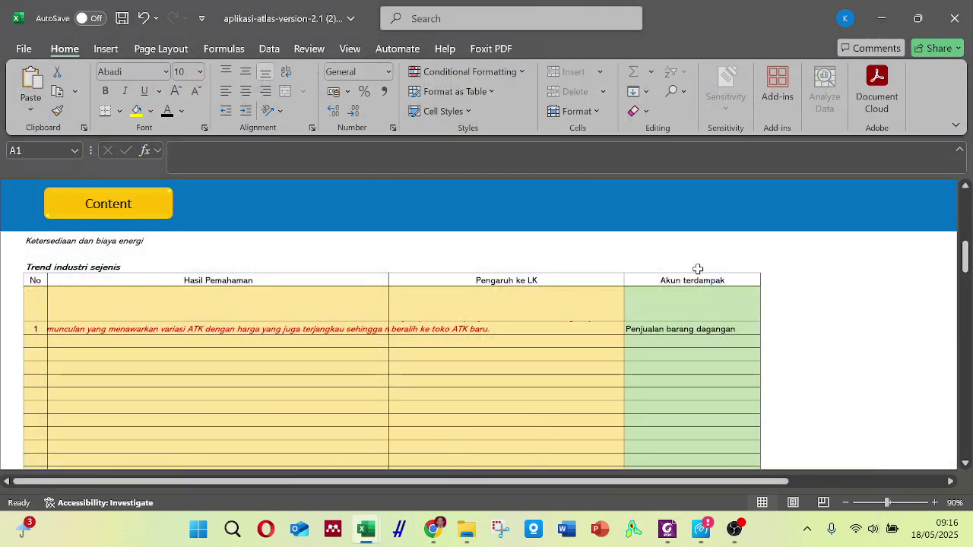
pyautogui.scroll(9, 697, 269)
pyautogui.scroll(-7, 698, 269)
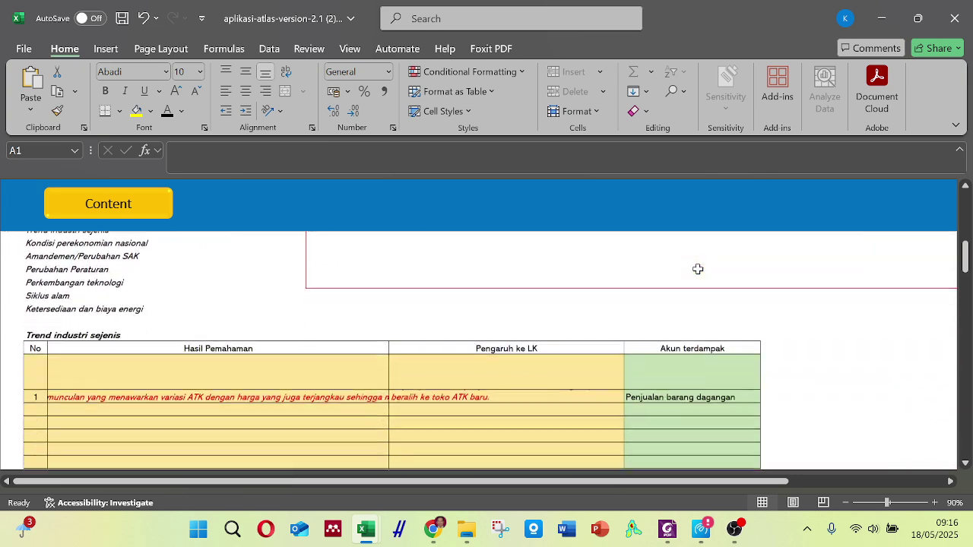
pyautogui.scroll(-1, 698, 269)
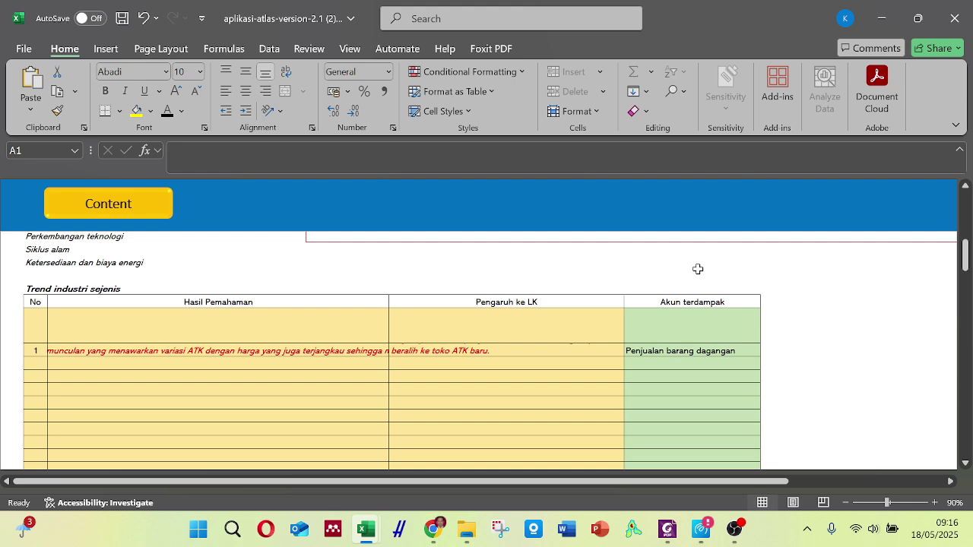
pyautogui.scroll(-2, 698, 269)
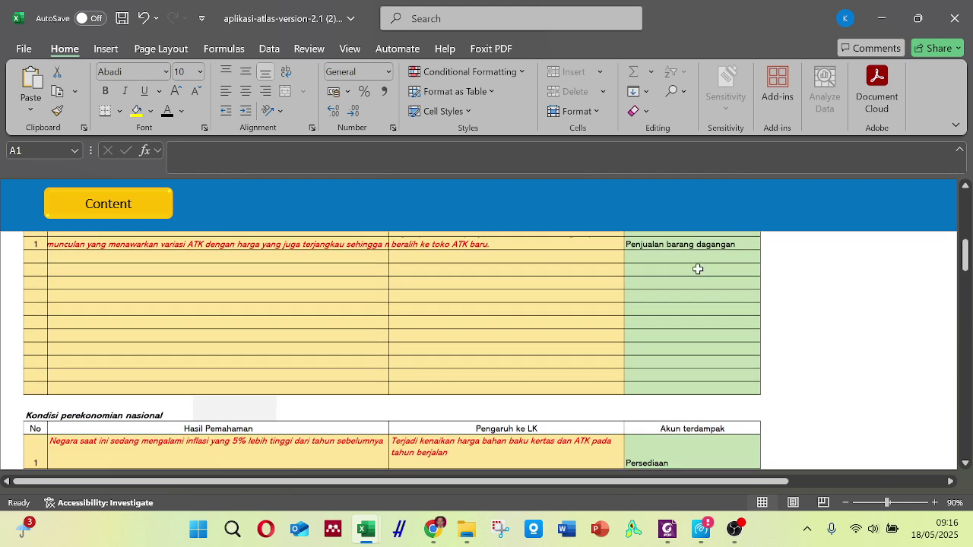
pyautogui.scroll(-1, 698, 269)
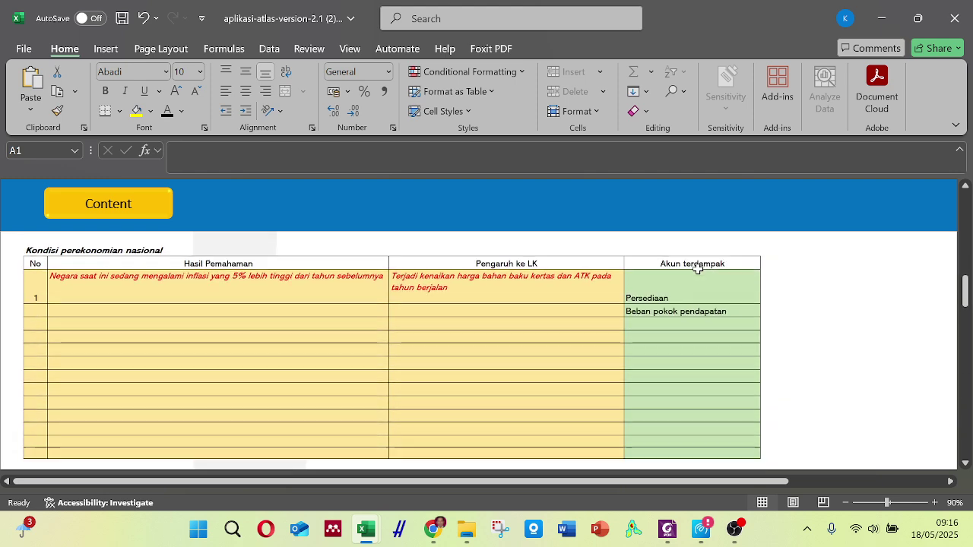
pyautogui.scroll(-3, 698, 269)
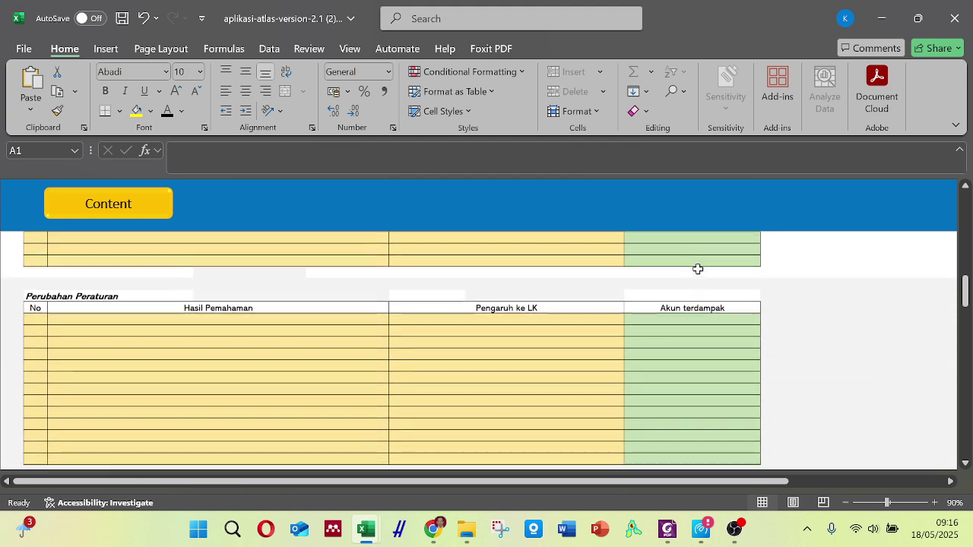
pyautogui.scroll(1, 698, 269)
pyautogui.scroll(-5, 697, 269)
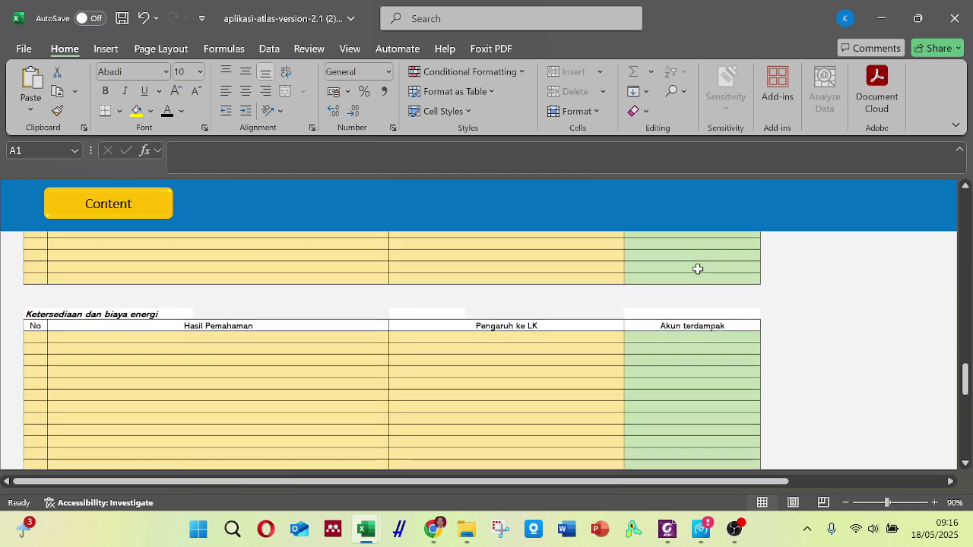
# Review the A230.5 Simpulan and material misstatement explanation against the aspect tables, ending at the worksheet header.
pyautogui.scroll(20, 698, 269)
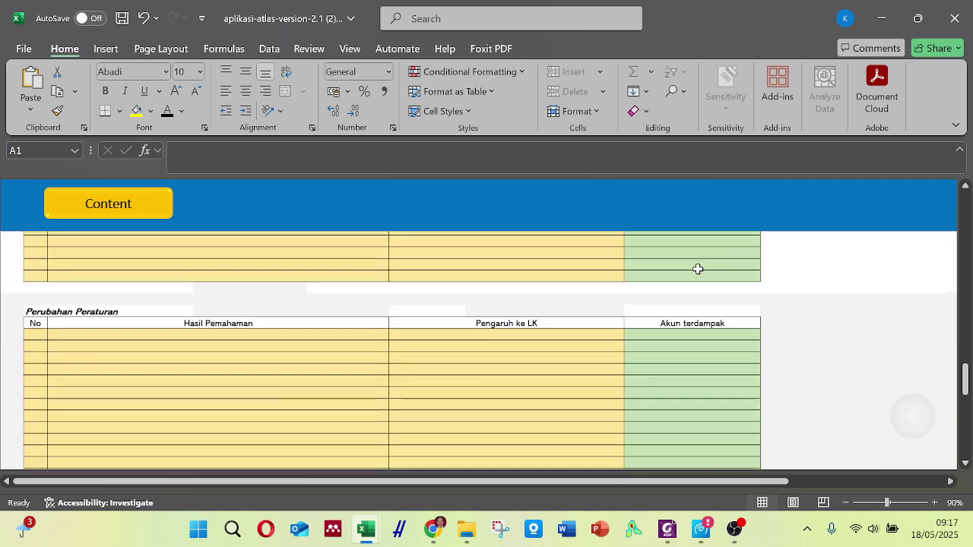
pyautogui.scroll(-2, 697, 269)
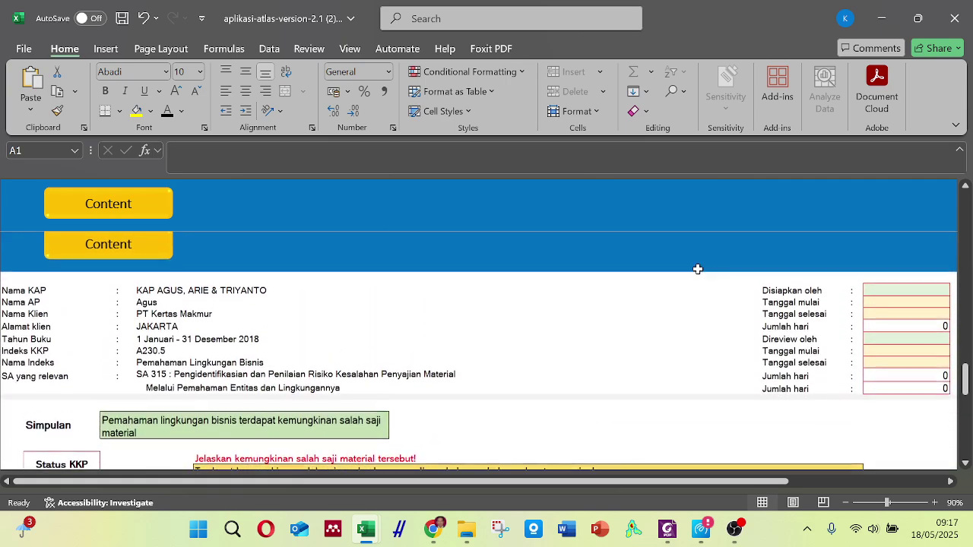
pyautogui.scroll(1, 697, 269)
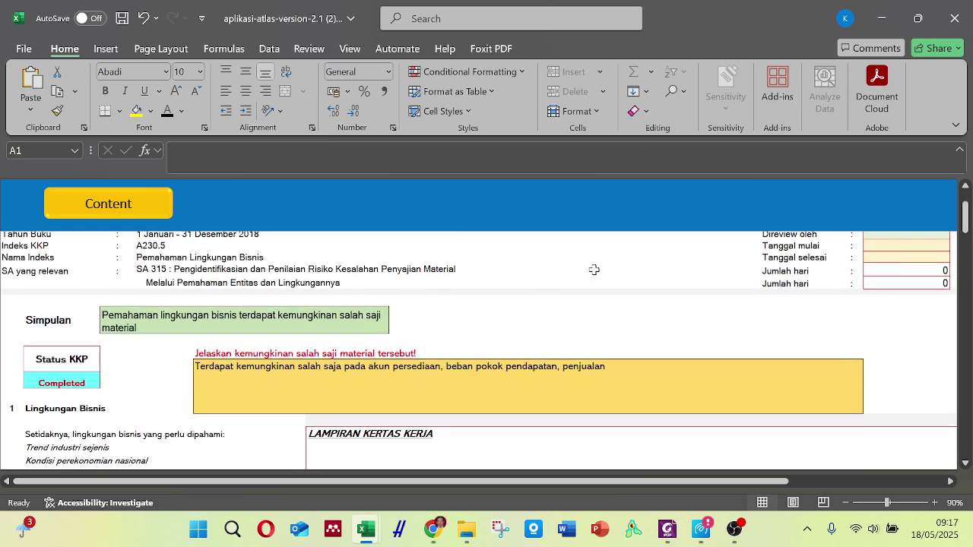
pyautogui.scroll(-6, 593, 269)
pyautogui.scroll(6, 594, 269)
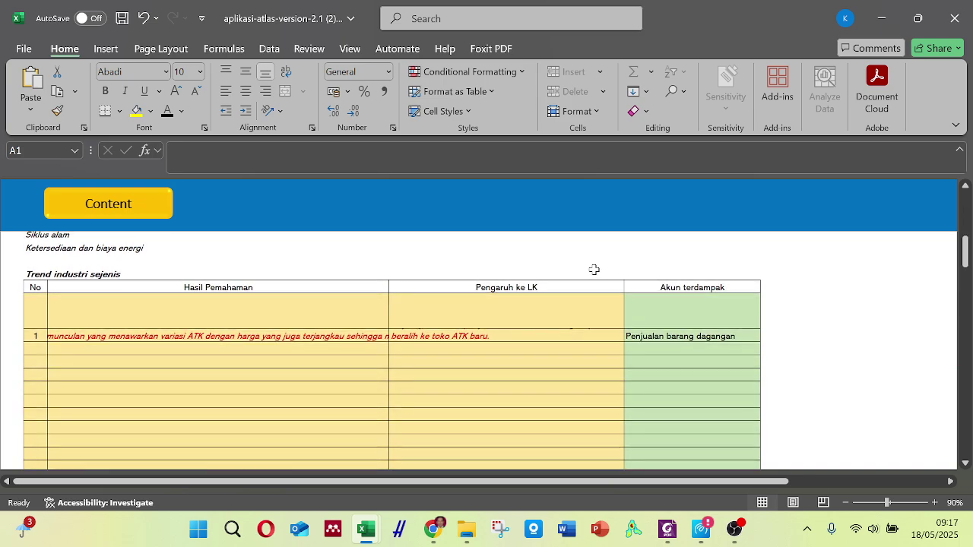
pyautogui.scroll(-1, 594, 269)
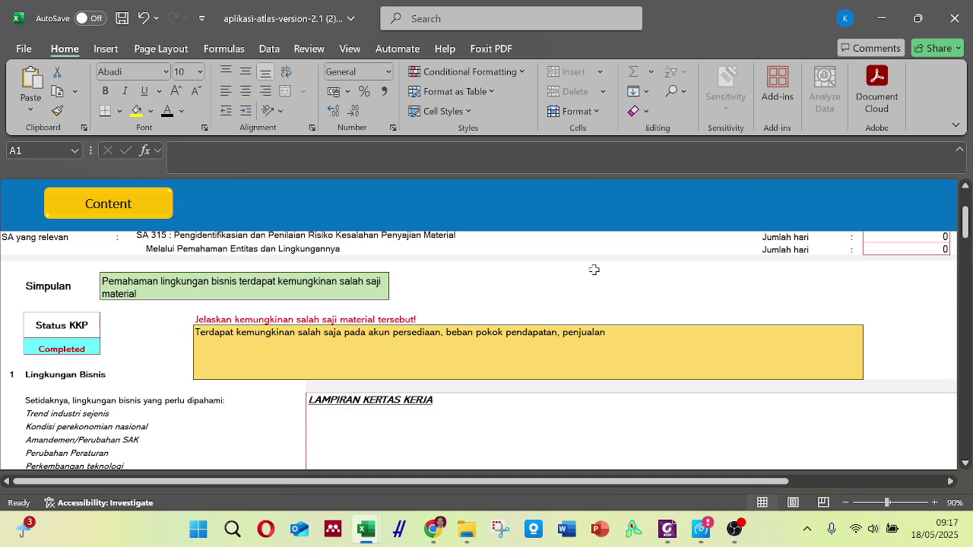
pyautogui.scroll(-15, 594, 269)
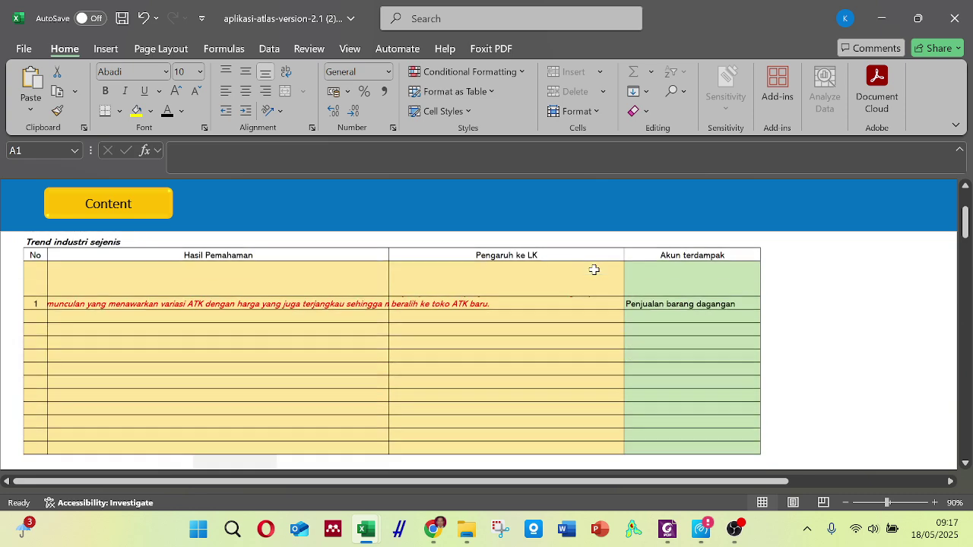
pyautogui.scroll(-6, 594, 269)
pyautogui.scroll(-14, 593, 269)
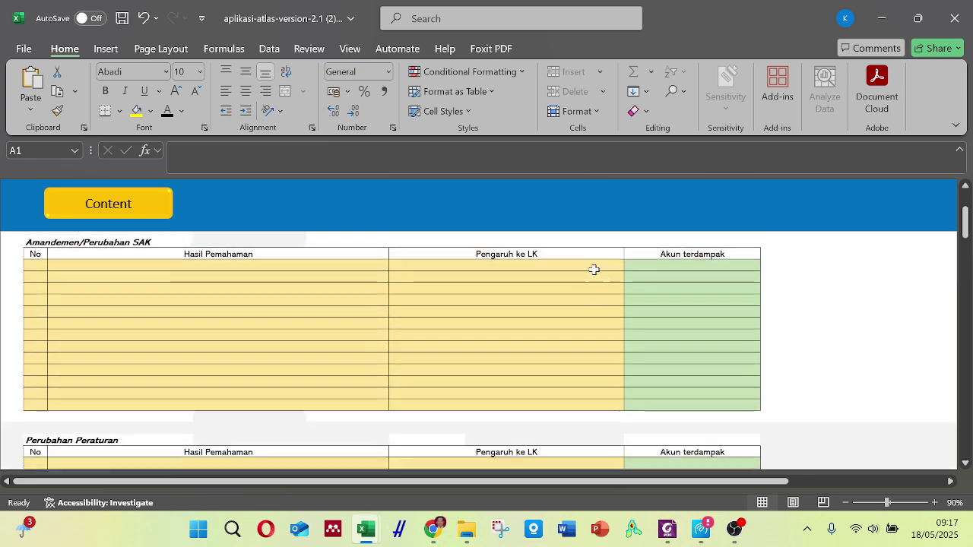
pyautogui.scroll(9, 594, 269)
pyautogui.scroll(12, 594, 269)
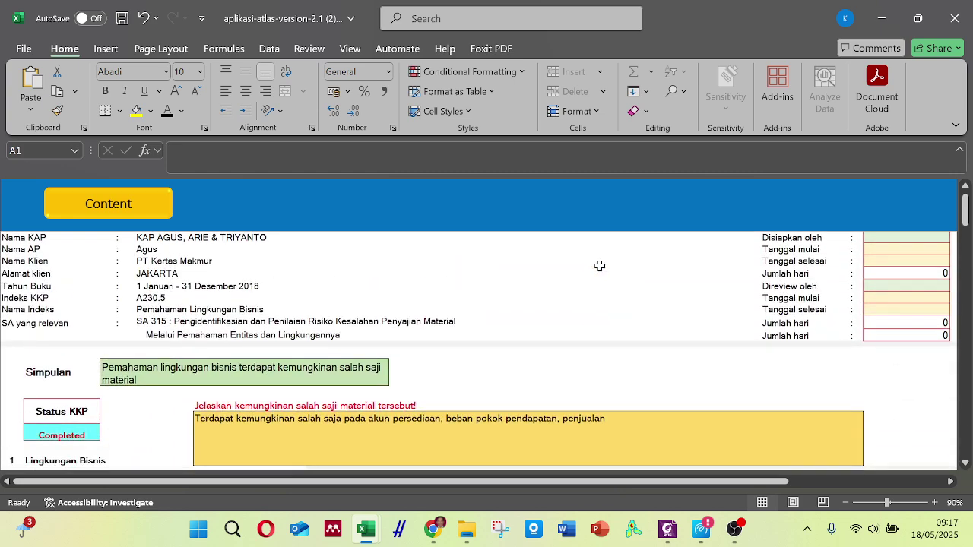
pyautogui.scroll(1, 600, 266)
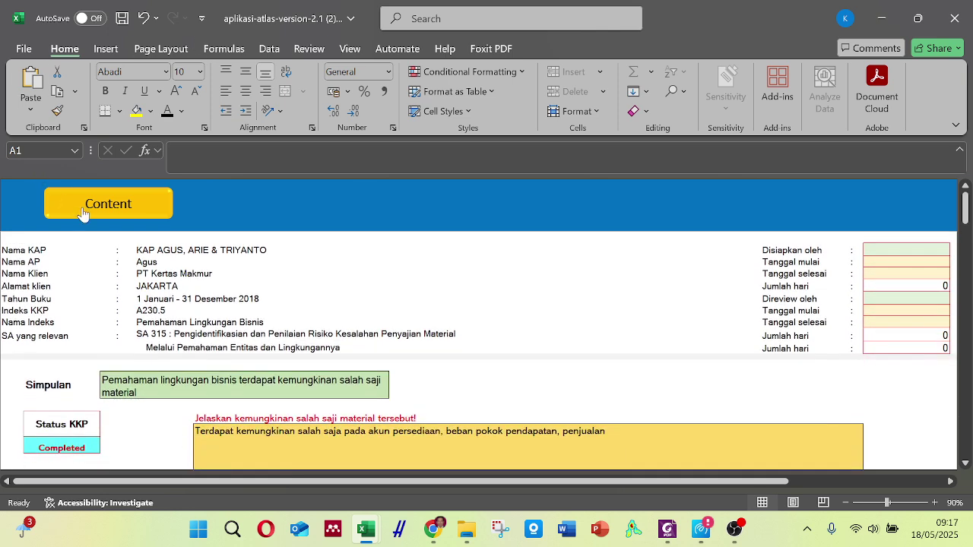
# Return to the ATLAS content page and, through A230, open worksheet A230.6 Analisis Kelangsungan Usaha.
pyautogui.click(85, 211)
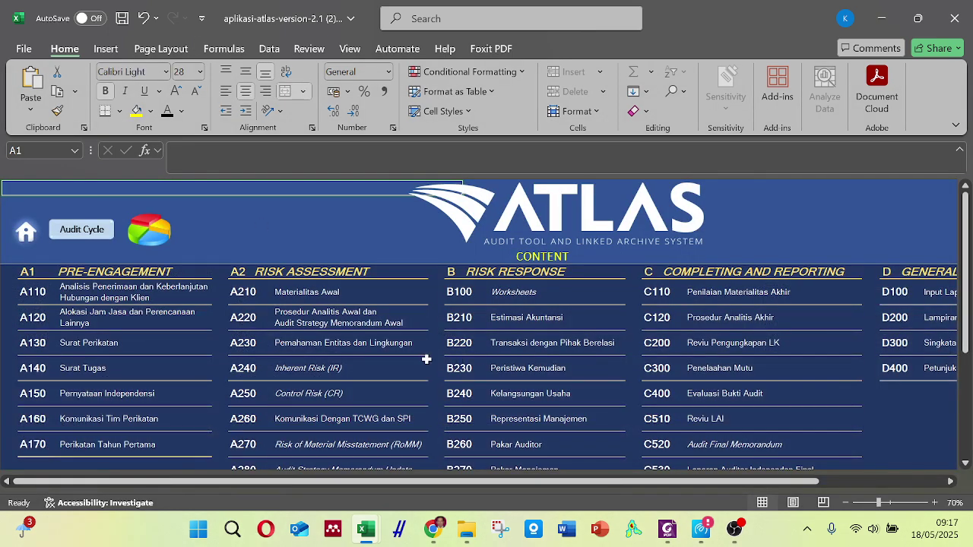
pyautogui.click(255, 343)
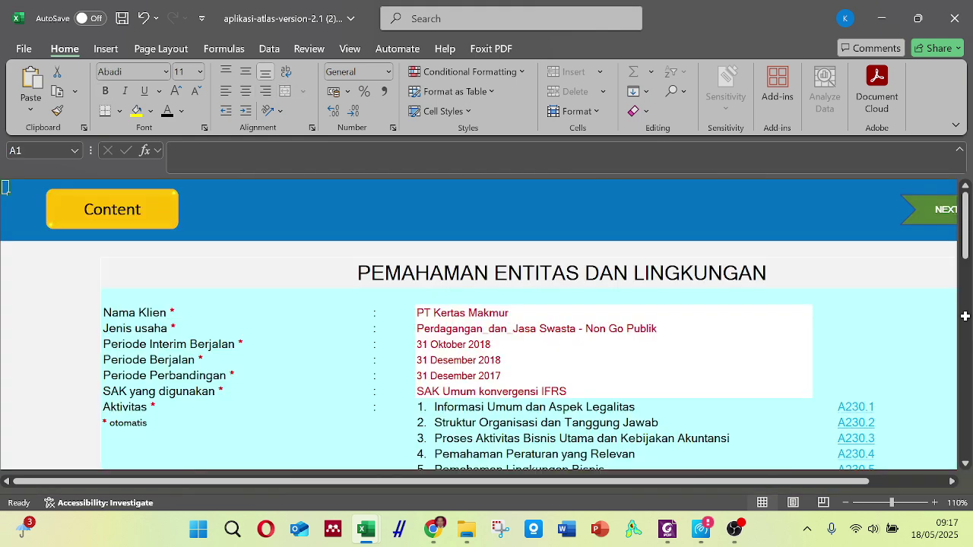
pyautogui.moveTo(964, 228); pyautogui.dragTo(964, 249)
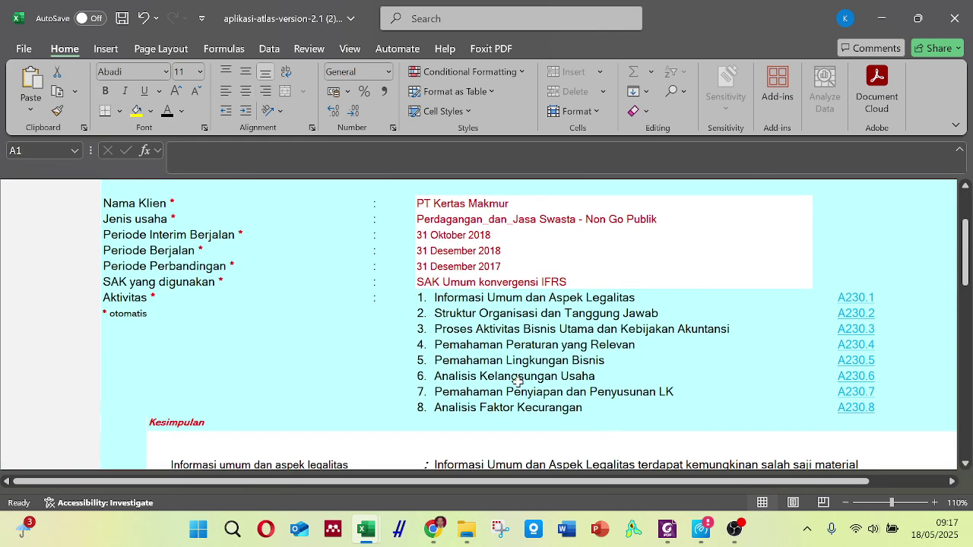
pyautogui.click(849, 377)
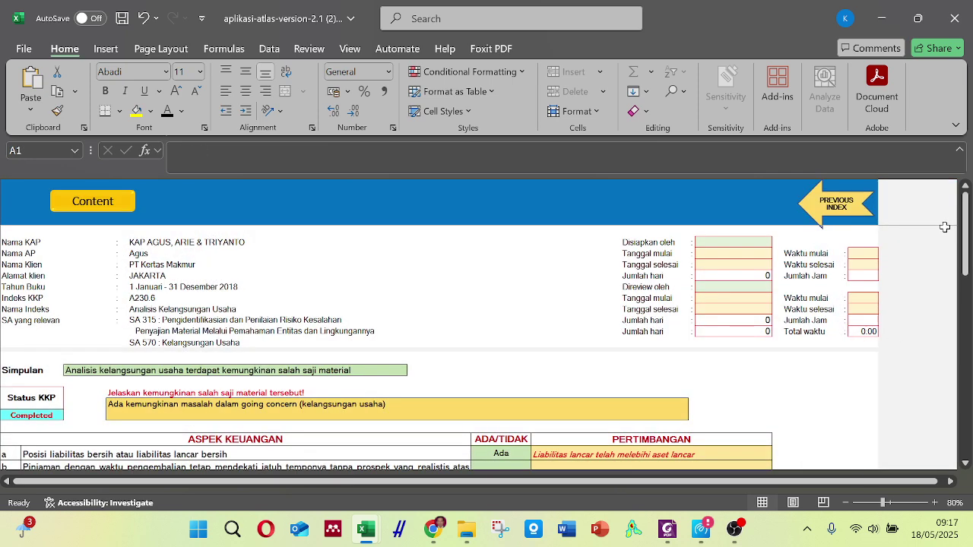
# Check the relevant standards SA 315 and SA 570 in the A230.6 header and view the Aspek Keuangan table.
pyautogui.click(143, 323)
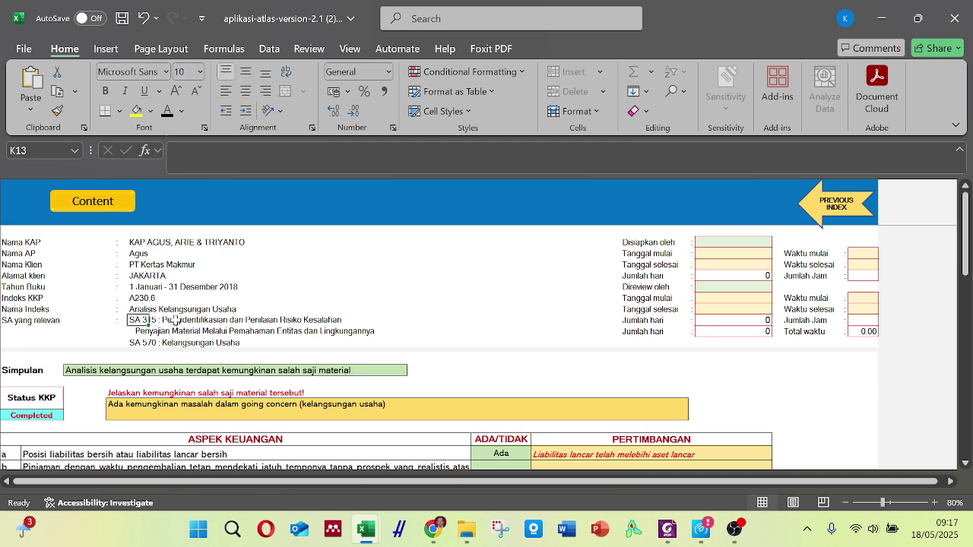
pyautogui.click(148, 345)
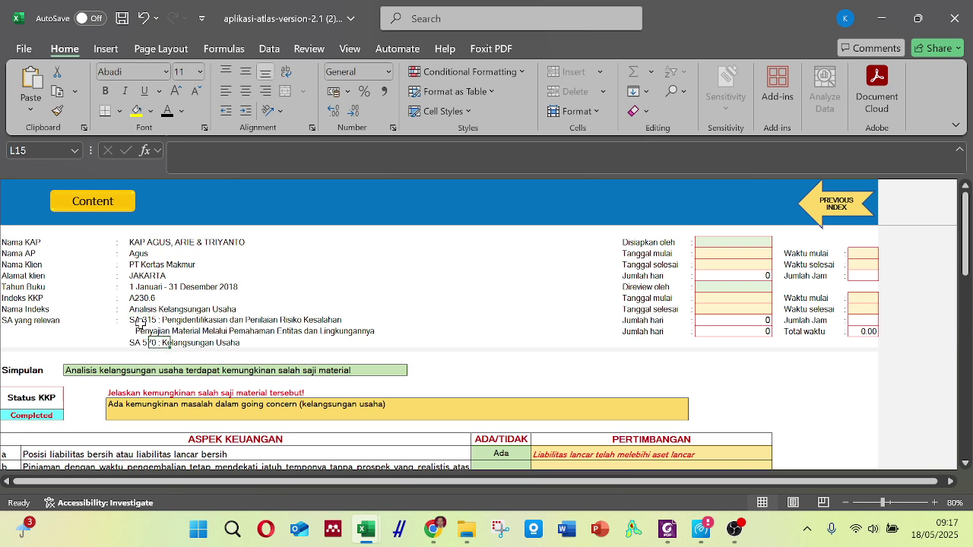
pyautogui.click(140, 324)
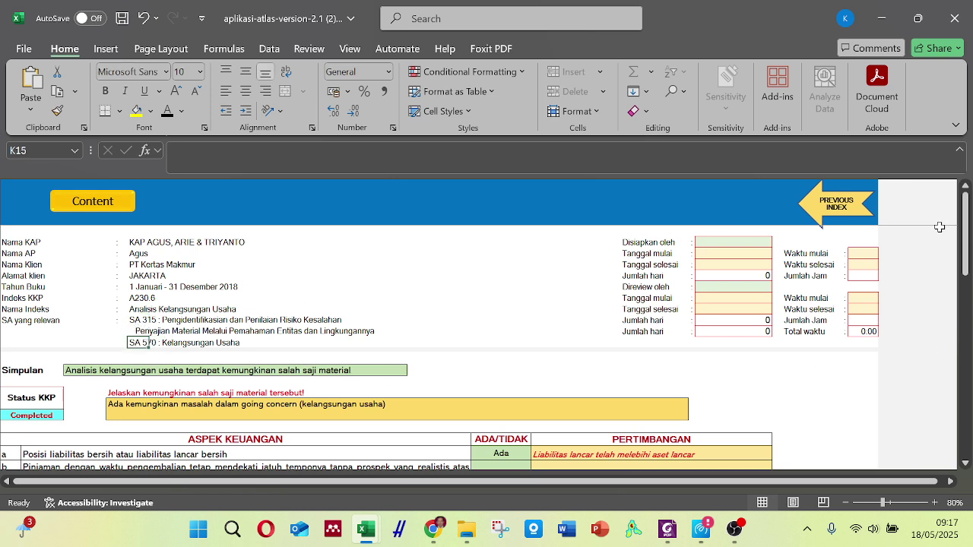
pyautogui.moveTo(967, 249); pyautogui.dragTo(971, 292)
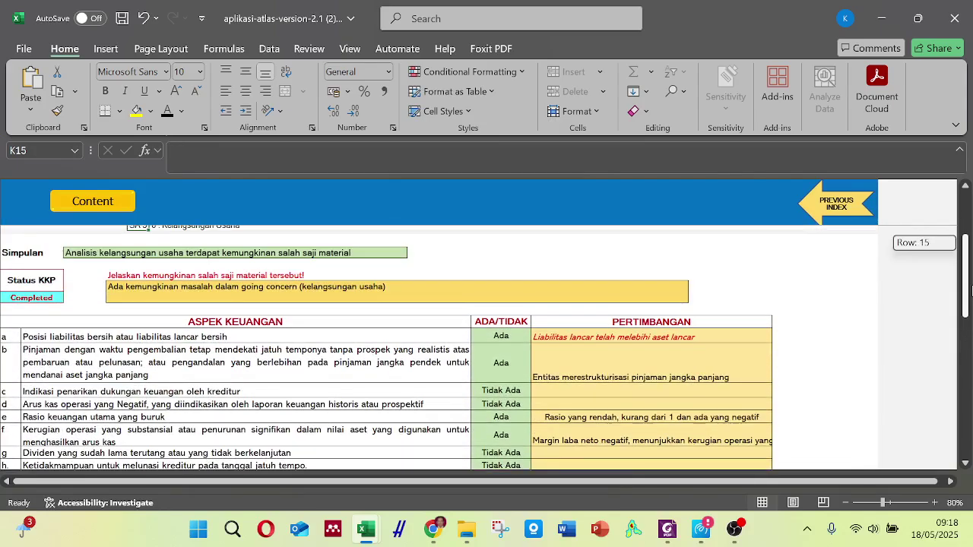
pyautogui.click(193, 323)
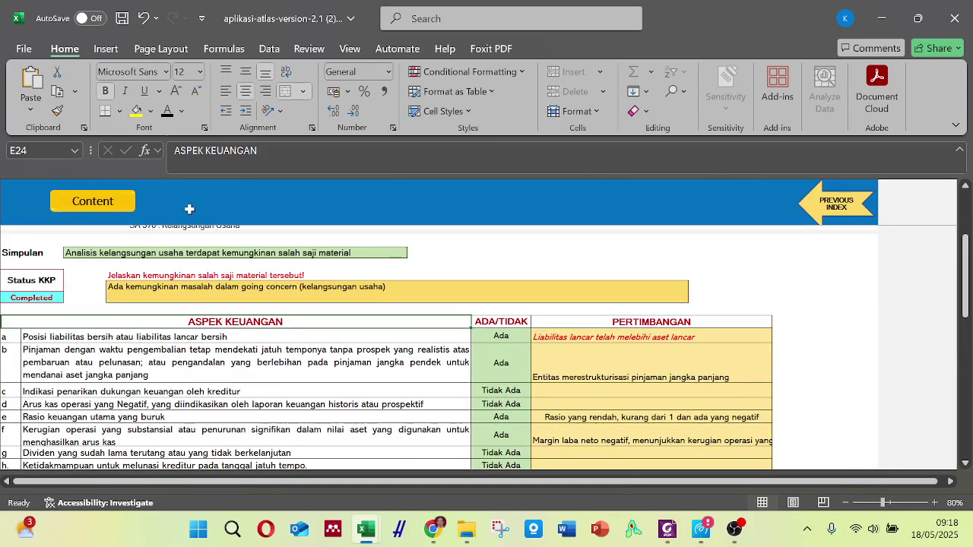
# Return to the ATLAS content page and, through A220, open the financial ratio analysis worksheet A220.2.
pyautogui.click(70, 204)
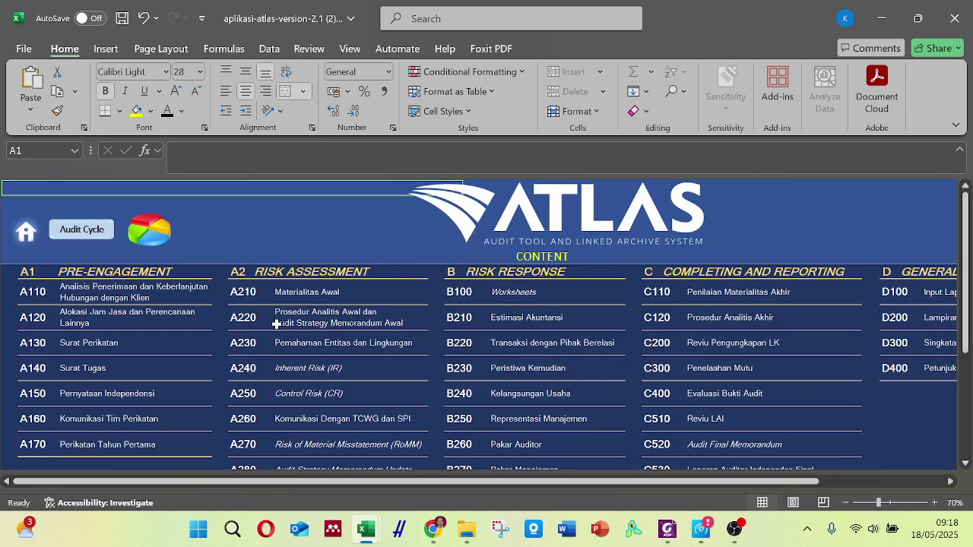
pyautogui.click(236, 318)
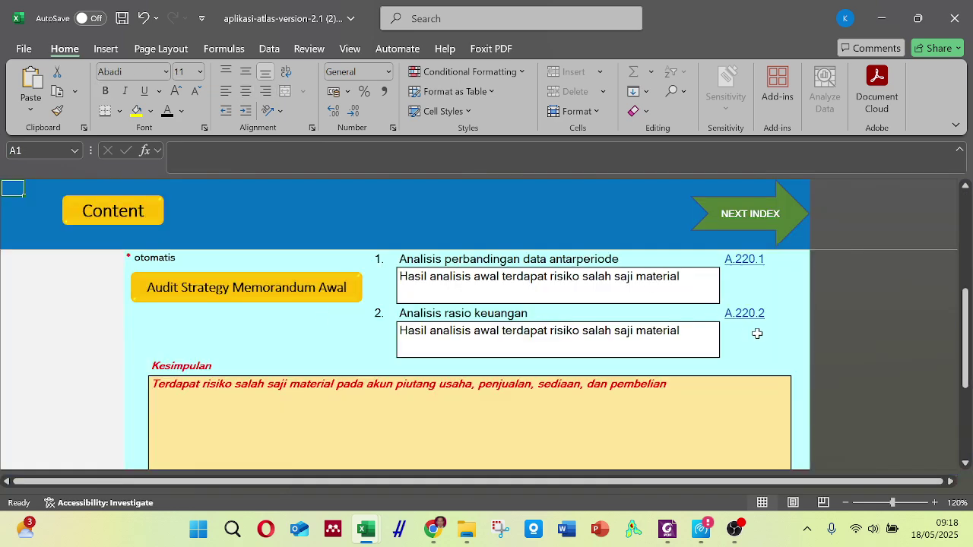
pyautogui.click(754, 315)
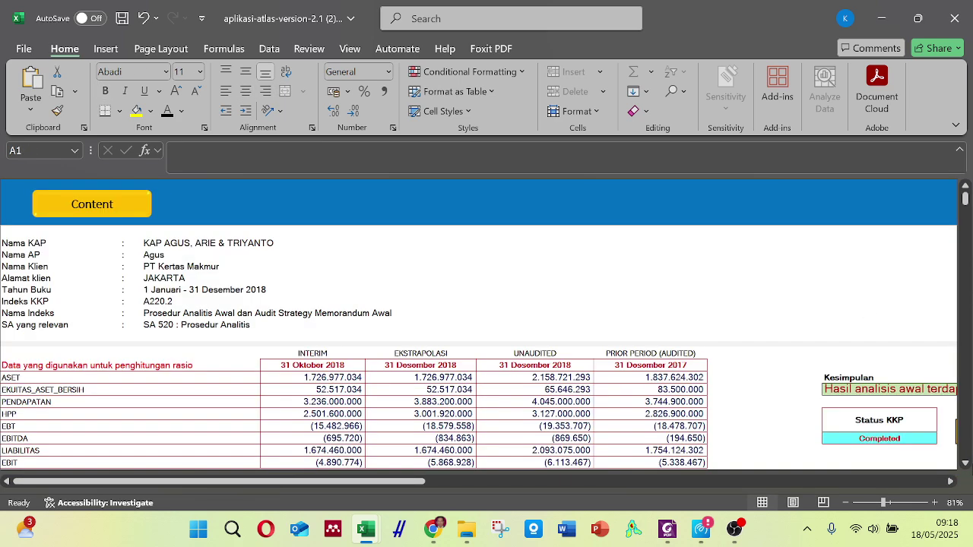
# Locate the ratio summary table in A220.2 and compare Rasio Lancar across the extrapolated, unaudited and prior-year balances.
pyautogui.scroll(-10, 479, 349)
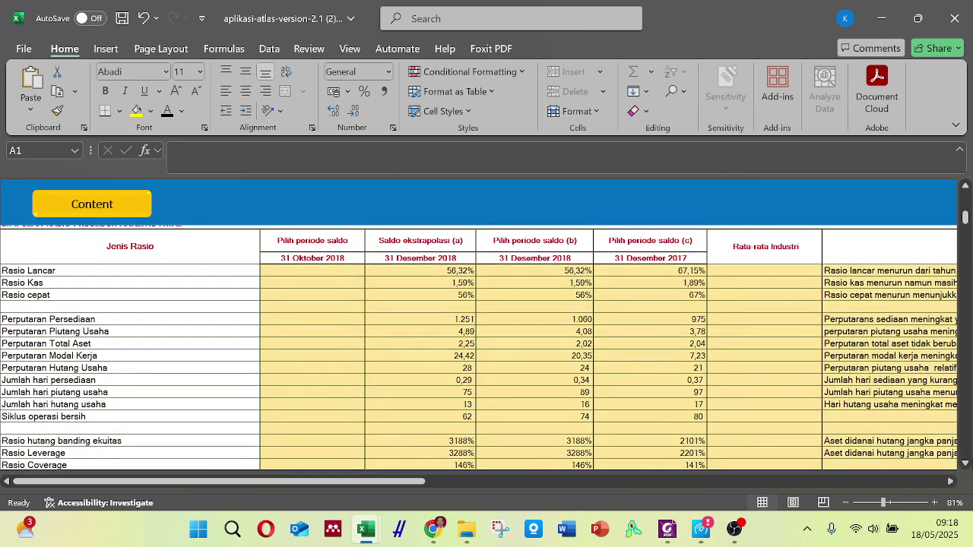
pyautogui.hscroll(3, 478, 349)
pyautogui.hscroll(-3, 479, 349)
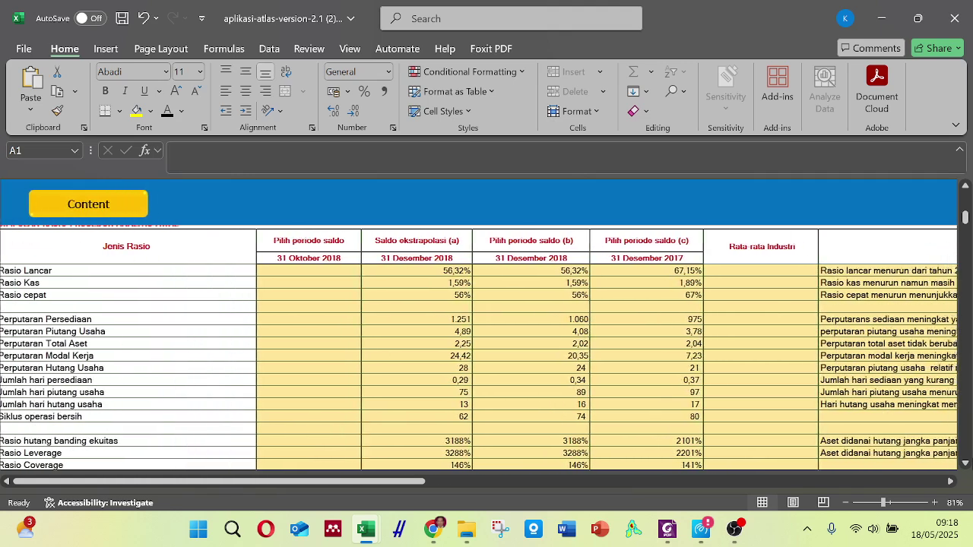
pyautogui.hscroll(1, 478, 349)
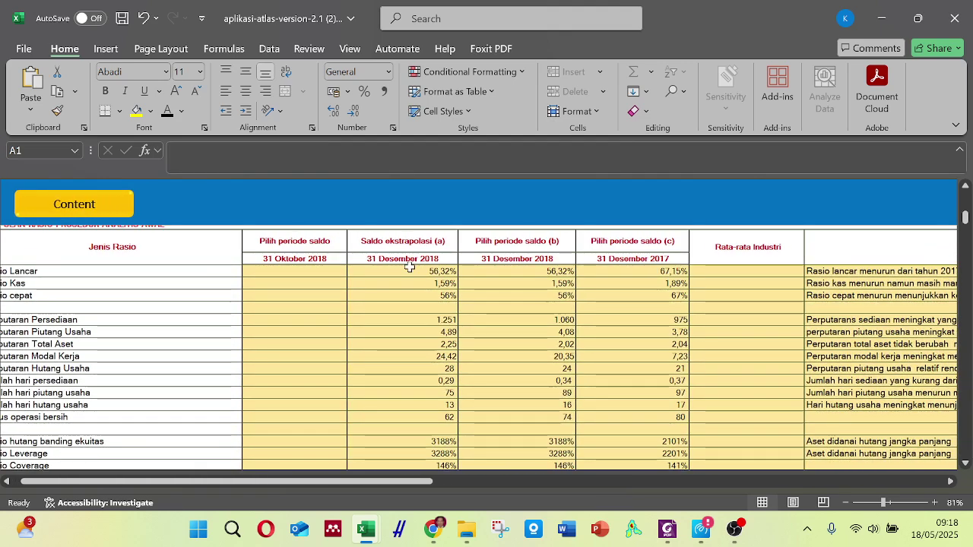
pyautogui.moveTo(434, 274); pyautogui.dragTo(647, 272)
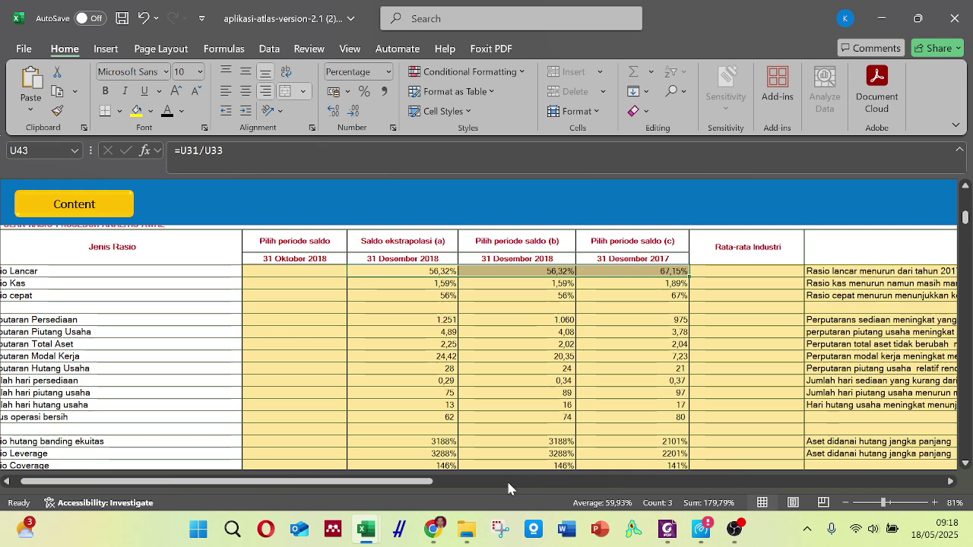
pyautogui.moveTo(358, 483); pyautogui.dragTo(360, 531)
pyautogui.press('Down')
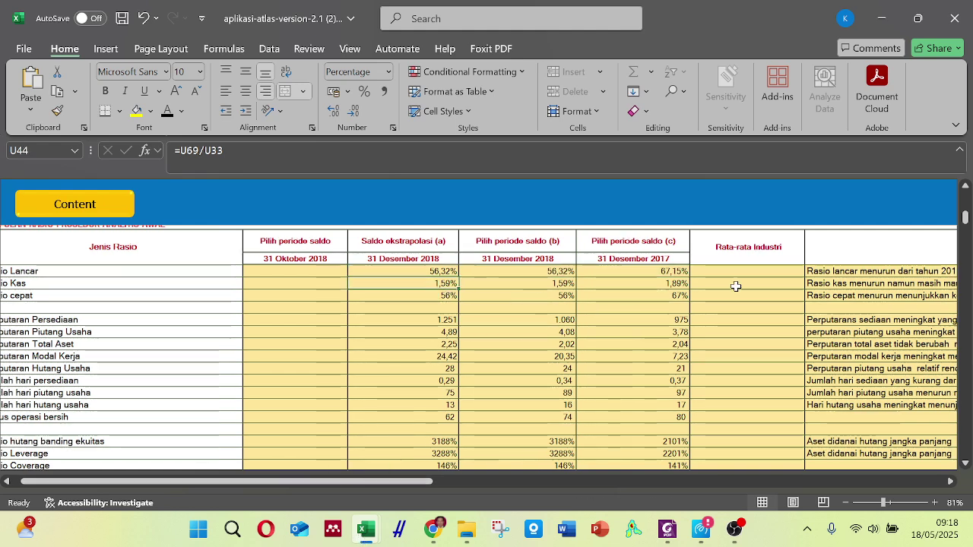
# Go through the extrapolated-balance ratios from Rasio Kas through the turnover ratios to Rasio Coverage.
pyautogui.press('Down')
pyautogui.press('Down')
pyautogui.press('Down')
pyautogui.press('Down')
pyautogui.press('Down')
pyautogui.press('Down')
pyautogui.press('Down')
pyautogui.press('Down')
pyautogui.press('Down')
pyautogui.press('Down')
pyautogui.press('Down')
pyautogui.press('Down')
pyautogui.press('Down')
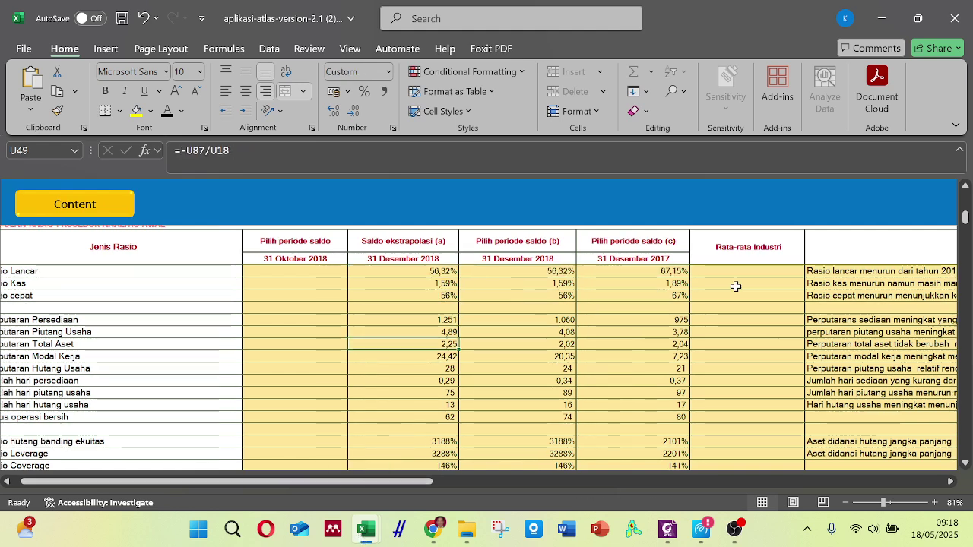
pyautogui.press('Down')
pyautogui.press('Down')
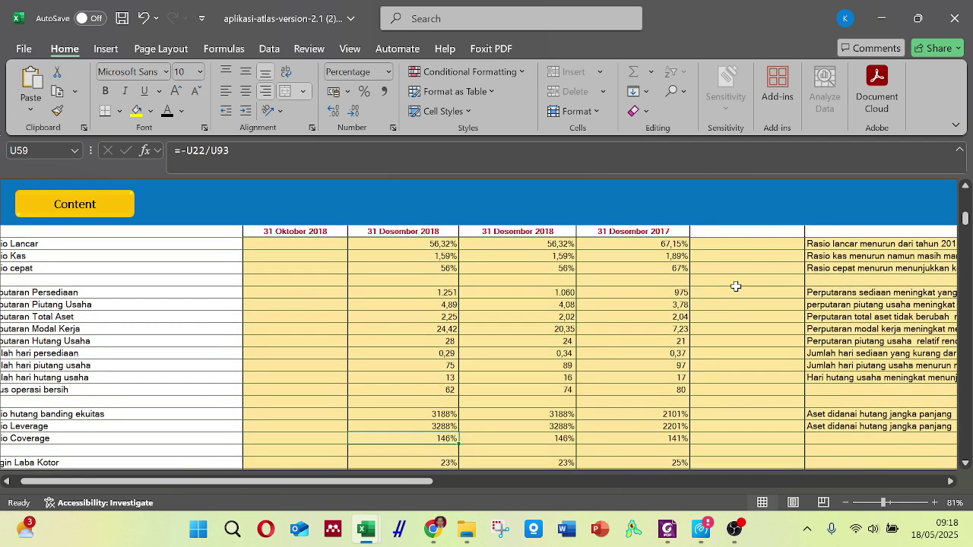
# Compare Rasio hutang banding ekuitas across the extrapolated, 31 Desember 2018 and 31 Desember 2017 periods.
pyautogui.press('Up')
pyautogui.press('Up')
pyautogui.press('Left')
pyautogui.press('Left')
pyautogui.press('Left')
pyautogui.press('Right')
pyautogui.press('Right')
pyautogui.press('Right')
pyautogui.press('Right')
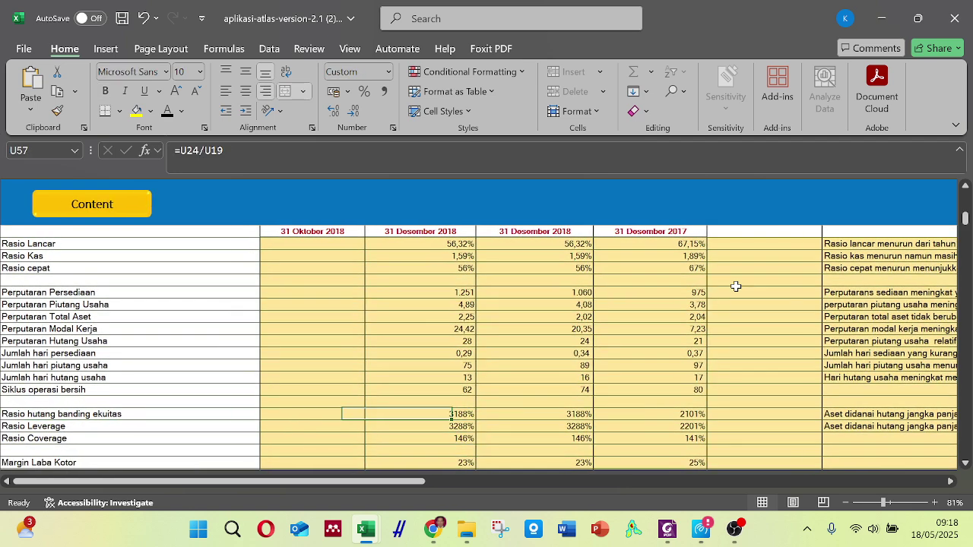
pyautogui.press('Right')
pyautogui.press('Right')
pyautogui.press('Left')
pyautogui.press('Left')
pyautogui.press('Left')
pyautogui.press('Left')
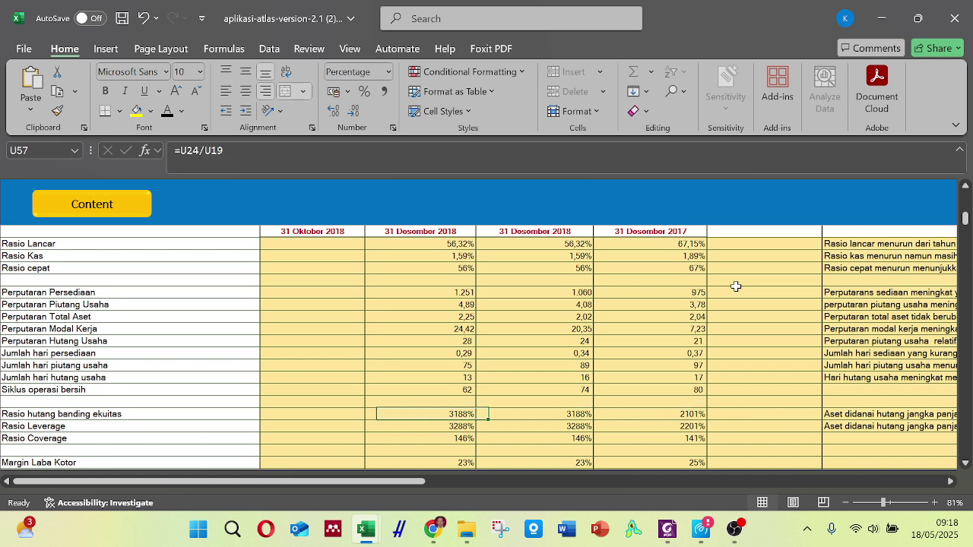
pyautogui.press('Right')
pyautogui.press('Right')
pyautogui.press('Right')
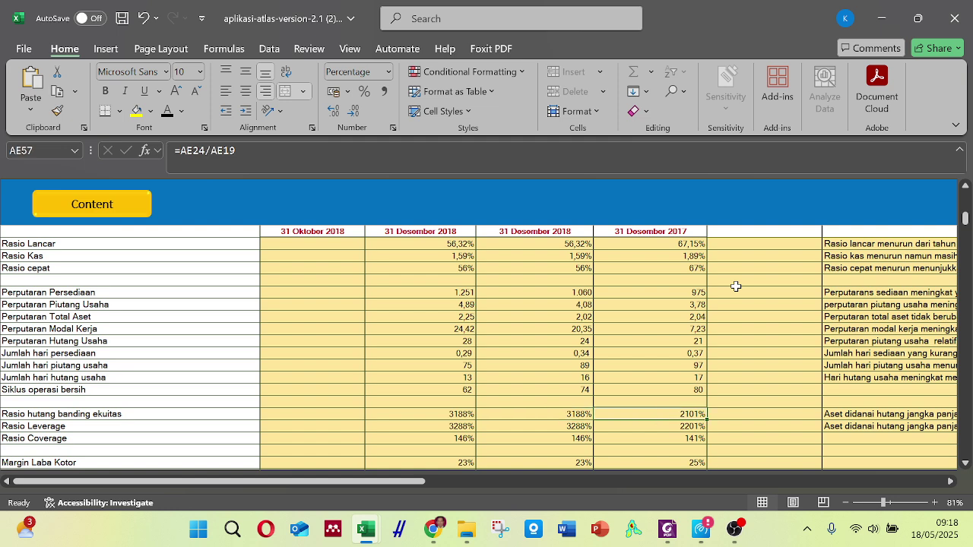
# Check Rasio Coverage, compare Rasio Leverage across the periods, and recheck the debt-to-equity ratio row.
pyautogui.press('Left')
pyautogui.press('Left')
pyautogui.press('Down')
pyautogui.press('Down')
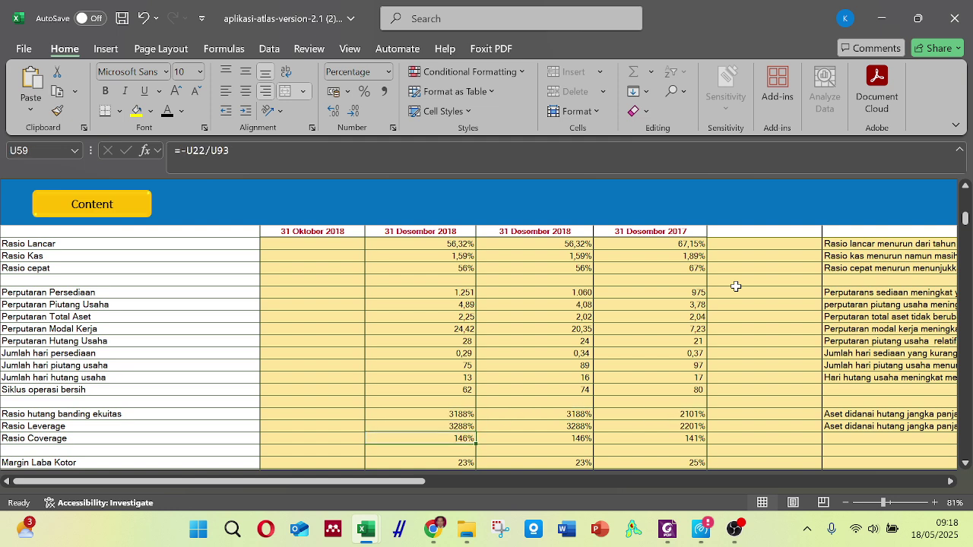
pyautogui.press('Up')
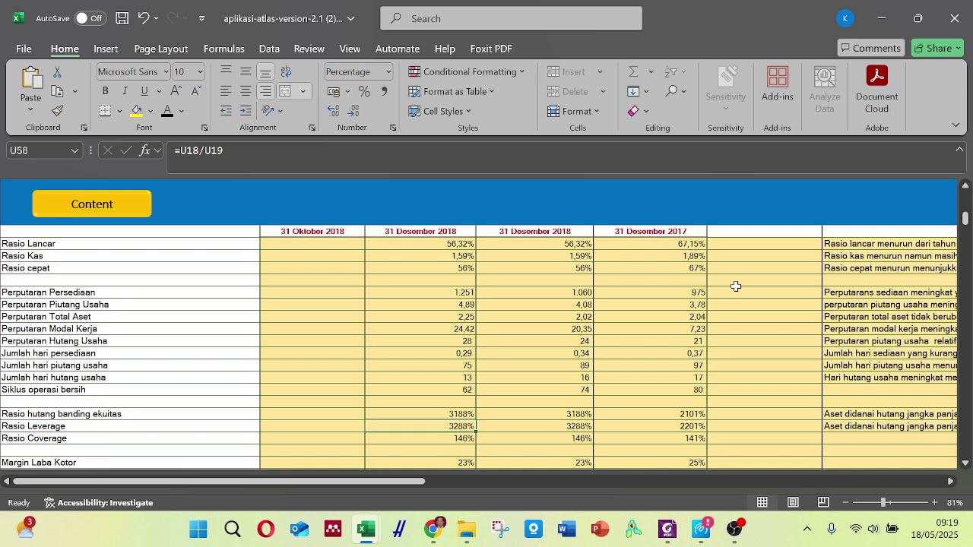
pyautogui.press('Right')
pyautogui.press('Right')
pyautogui.press('Right')
pyautogui.press('Left')
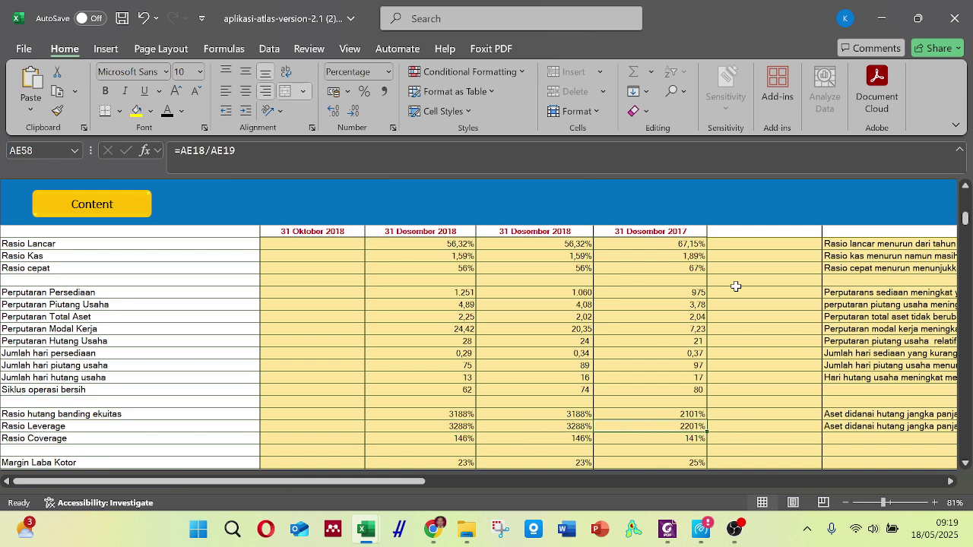
pyautogui.press('Left')
pyautogui.press('Left')
pyautogui.press('Up')
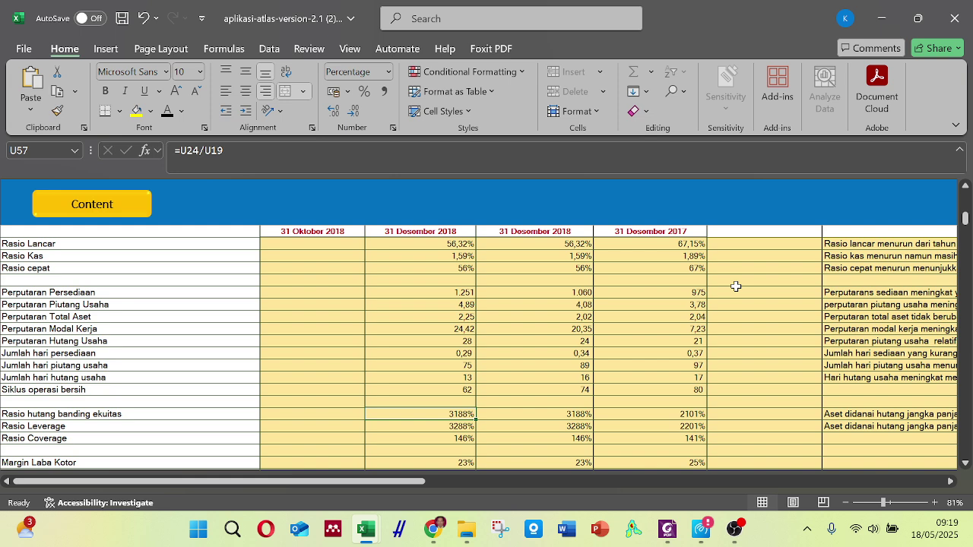
pyautogui.press('Right')
pyautogui.press('Right')
pyautogui.press('Right')
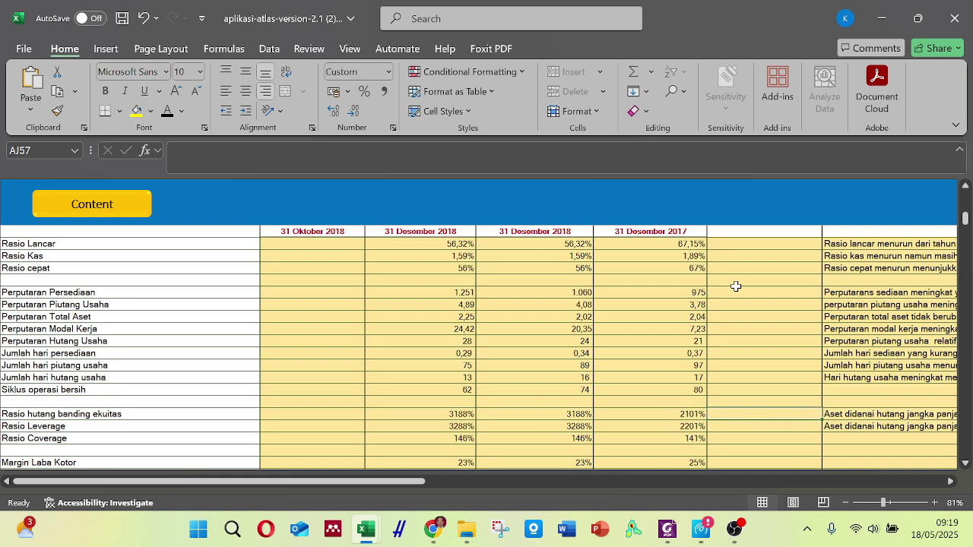
# Return to the ATLAS content page and, through A230, open worksheet A230.6 Analisis Kelangsungan Usaha again.
pyautogui.click(112, 201)
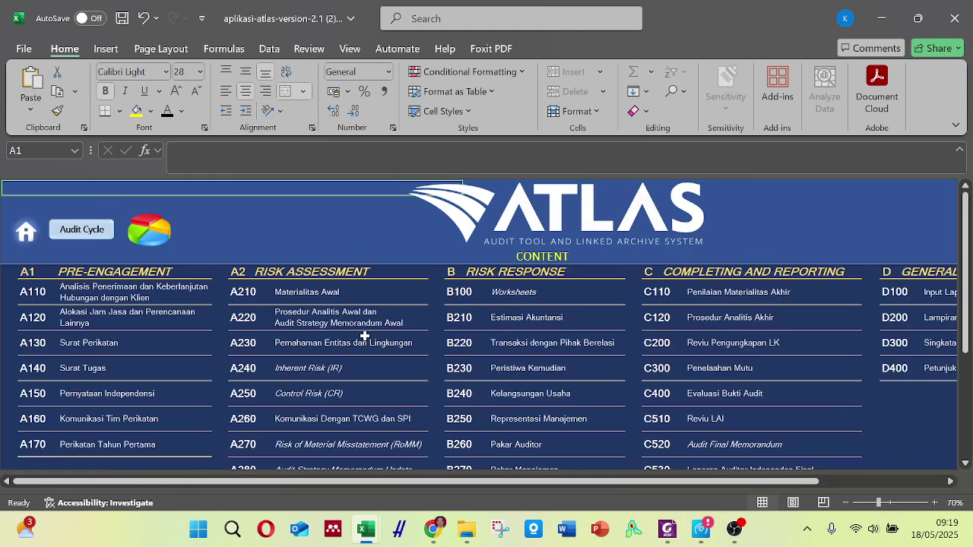
pyautogui.click(243, 346)
pyautogui.moveTo(965, 225); pyautogui.dragTo(966, 268)
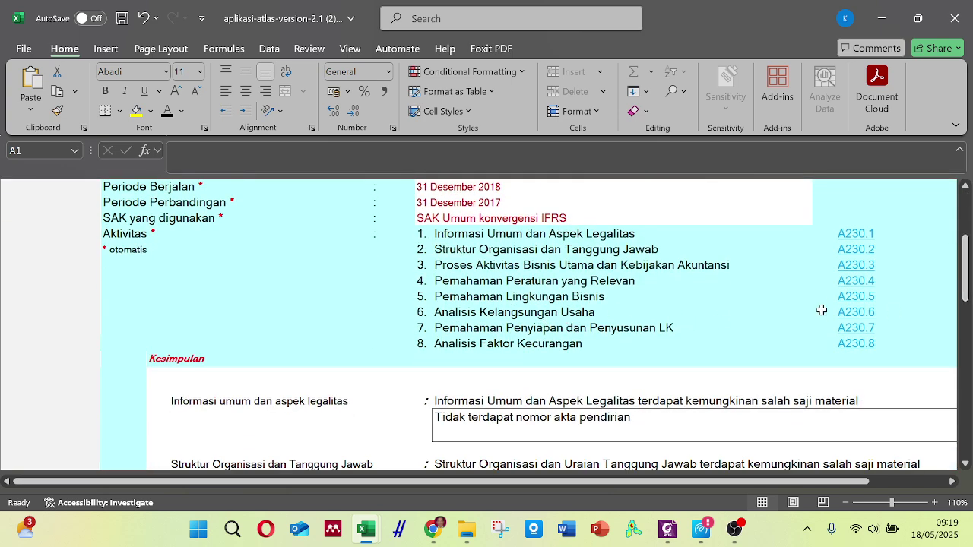
pyautogui.click(845, 311)
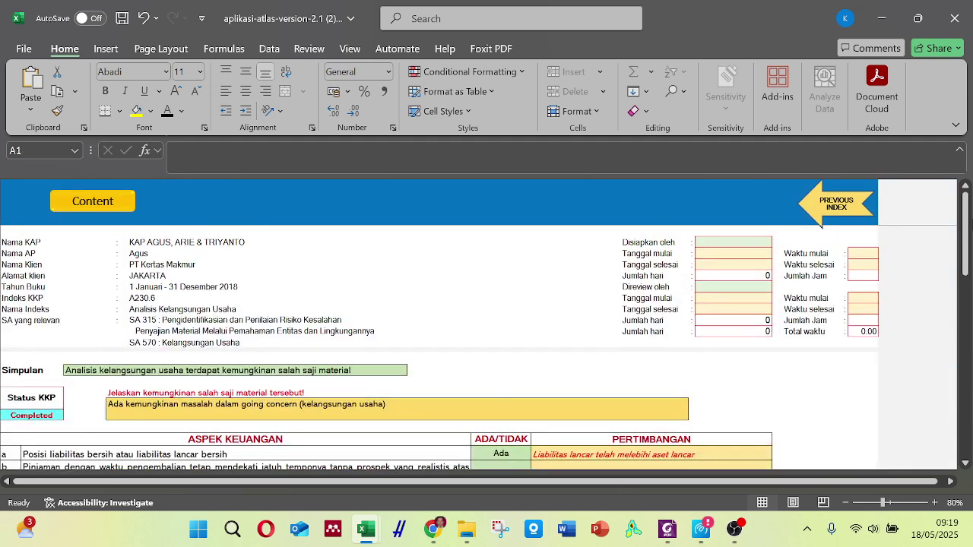
# Review the Ada/Tidak answer for Aspek Keuangan item a and the Pertimbangan notes for items a and b.
pyautogui.moveTo(965, 228); pyautogui.dragTo(965, 285)
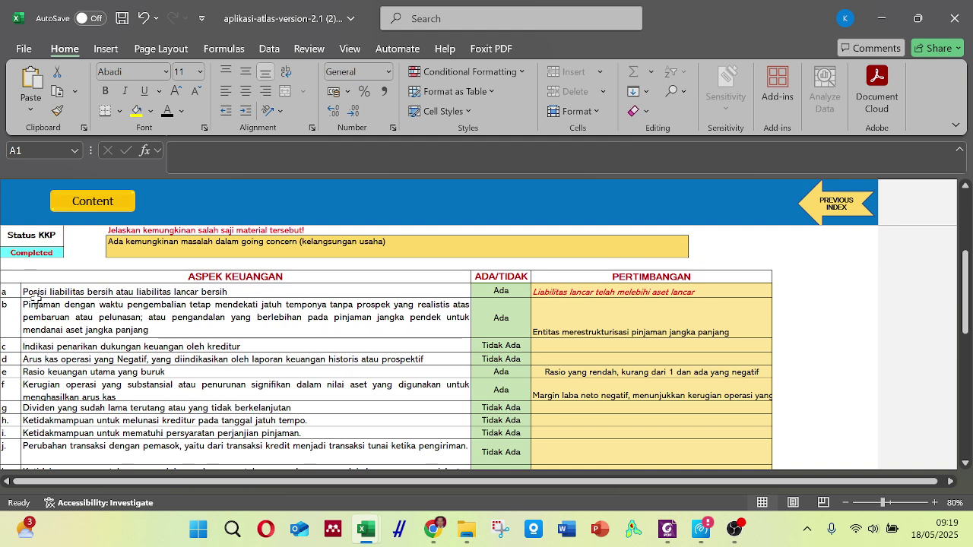
pyautogui.moveTo(36, 295); pyautogui.dragTo(240, 291)
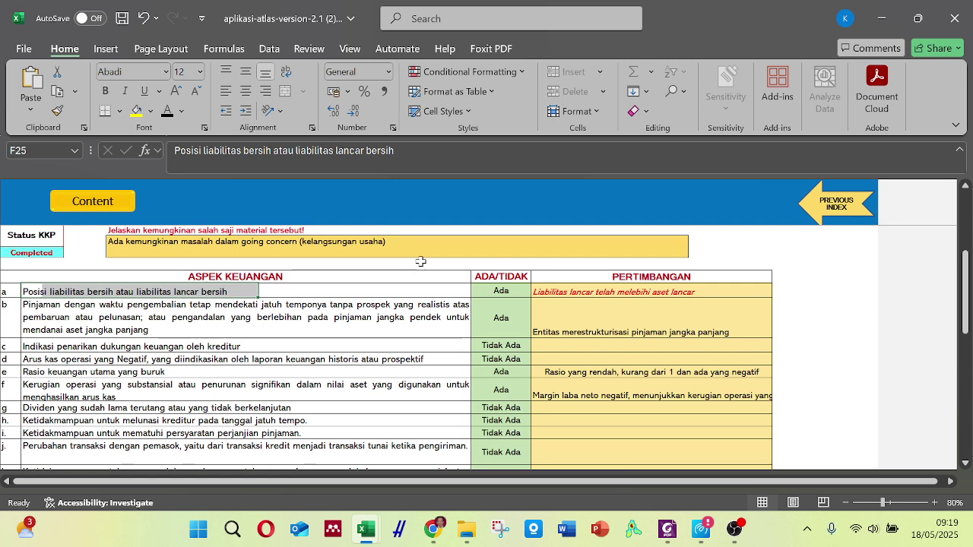
pyautogui.click(501, 293)
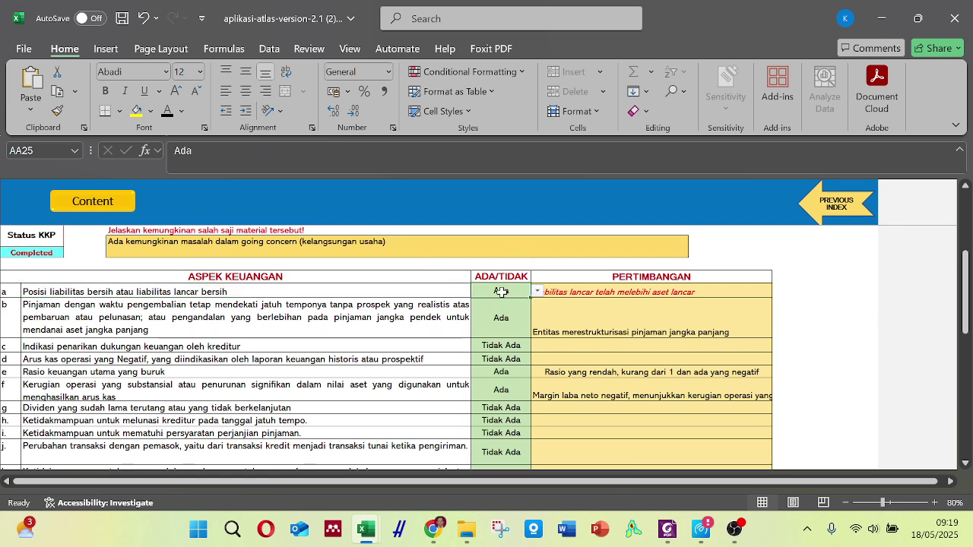
pyautogui.click(625, 293)
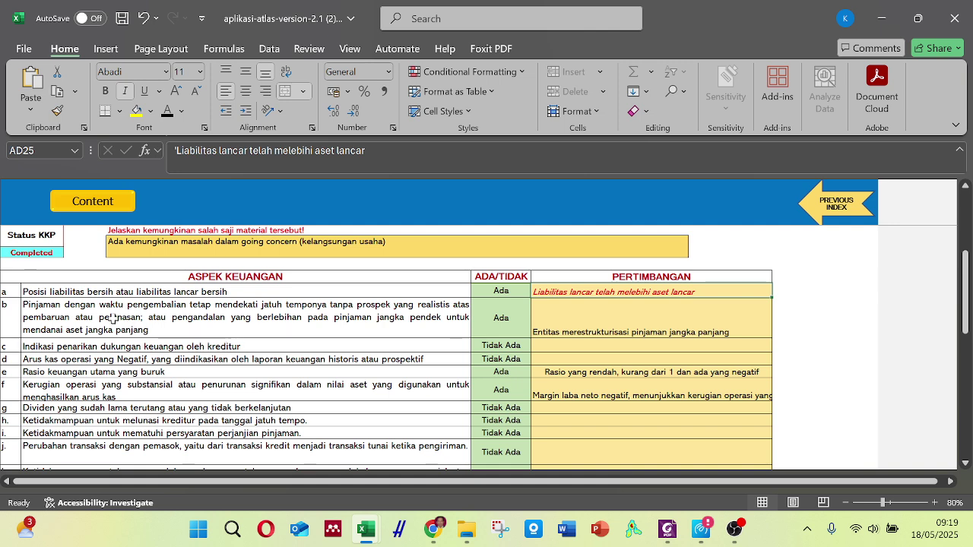
pyautogui.click(214, 308)
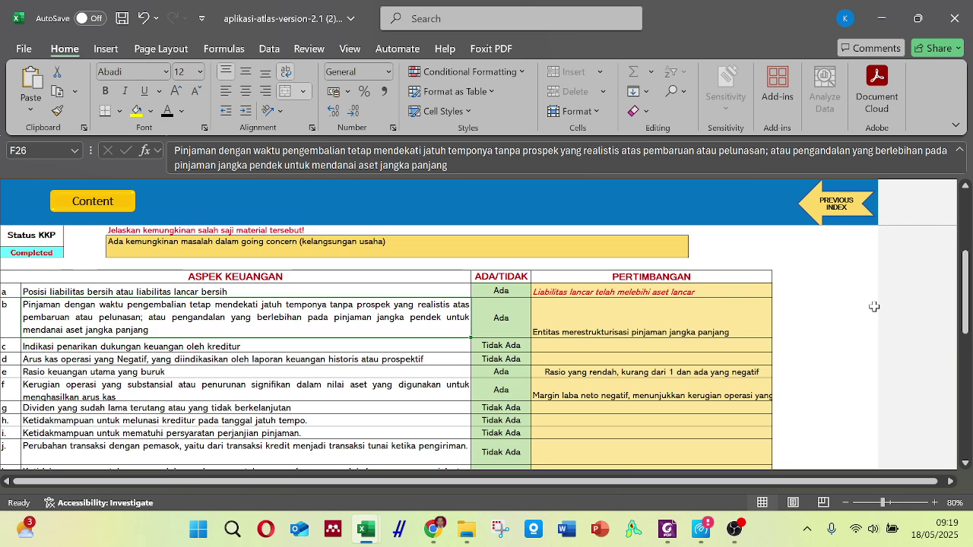
pyautogui.click(703, 327)
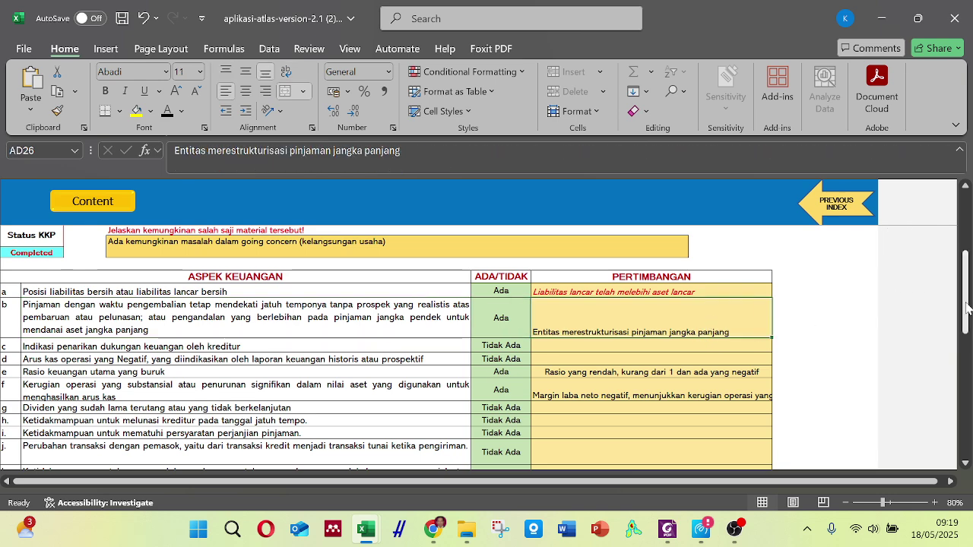
# Check the Ada/Tidak answers for Aspek Keuangan items c to f, from creditor support withdrawal to substantial operating losses.
pyautogui.moveTo(967, 307); pyautogui.dragTo(970, 325)
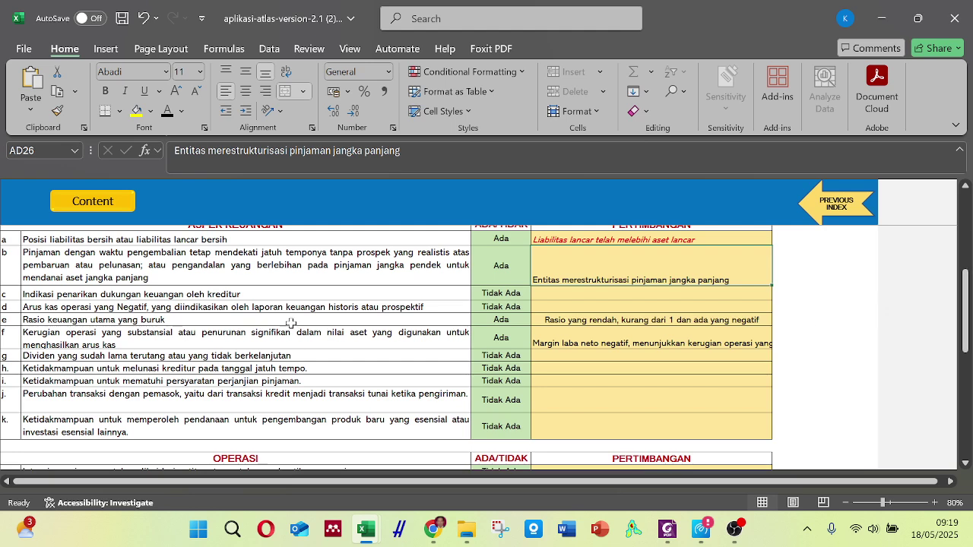
pyautogui.click(501, 295)
pyautogui.click(501, 307)
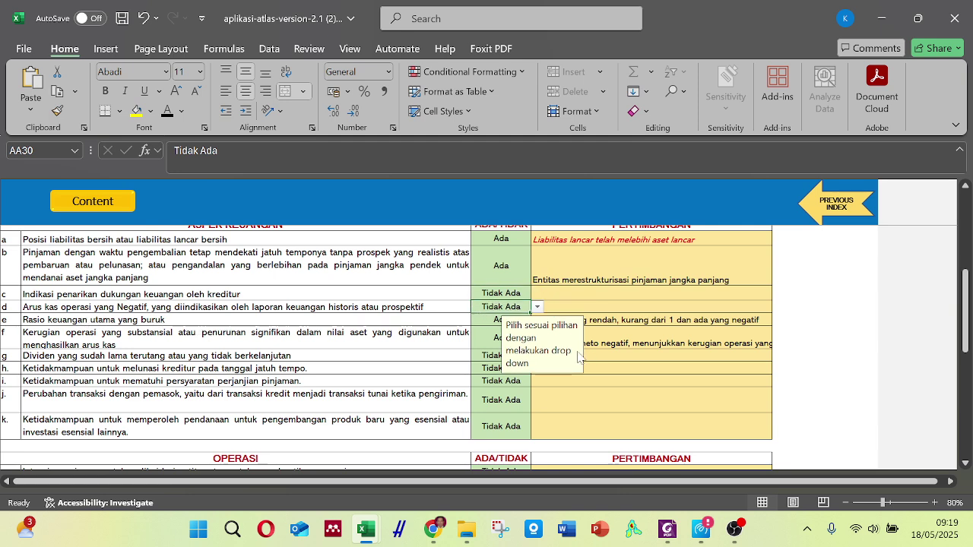
pyautogui.click(486, 320)
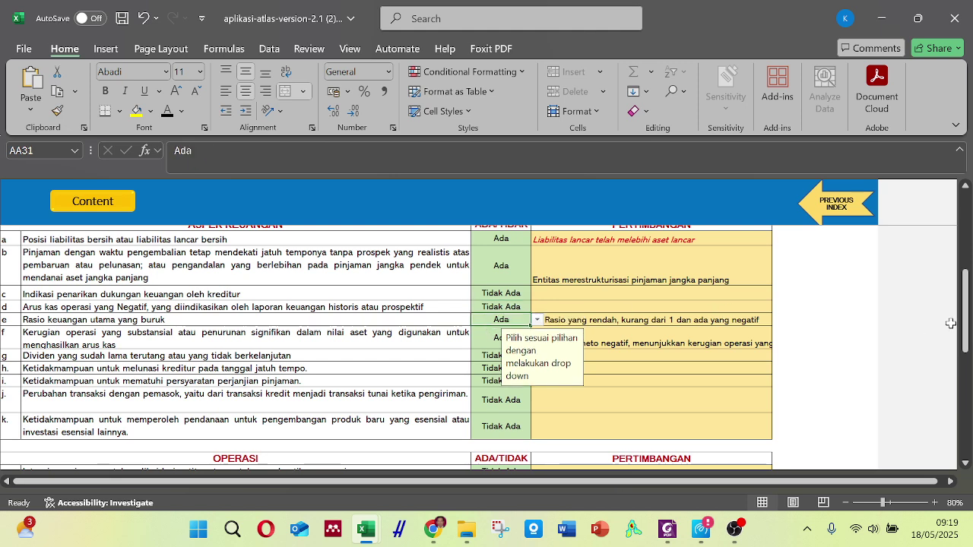
pyautogui.moveTo(969, 306); pyautogui.dragTo(968, 317)
pyautogui.click(473, 310)
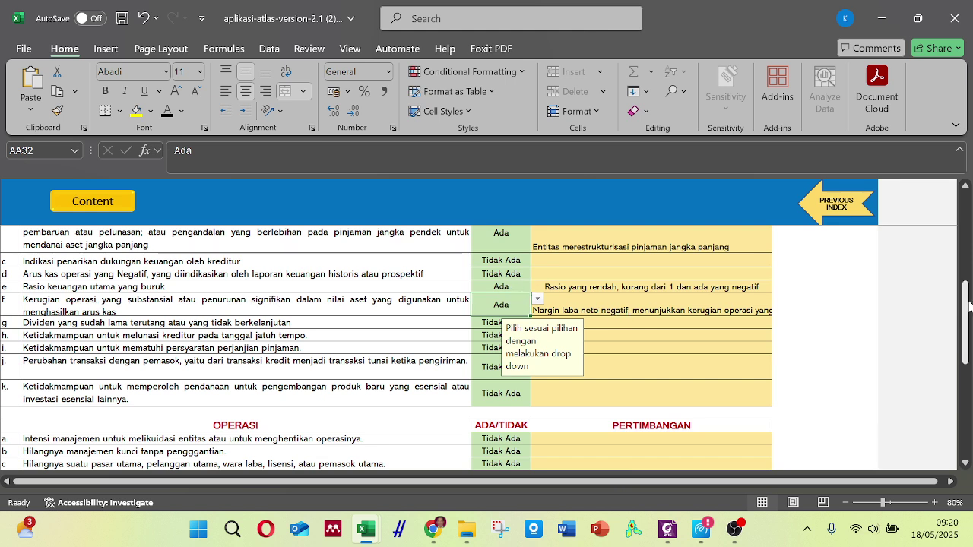
# Review the A230.6 Simpulan on going concern and its material misstatement explanation, ending at the worksheet header.
pyautogui.moveTo(968, 304); pyautogui.dragTo(946, 266)
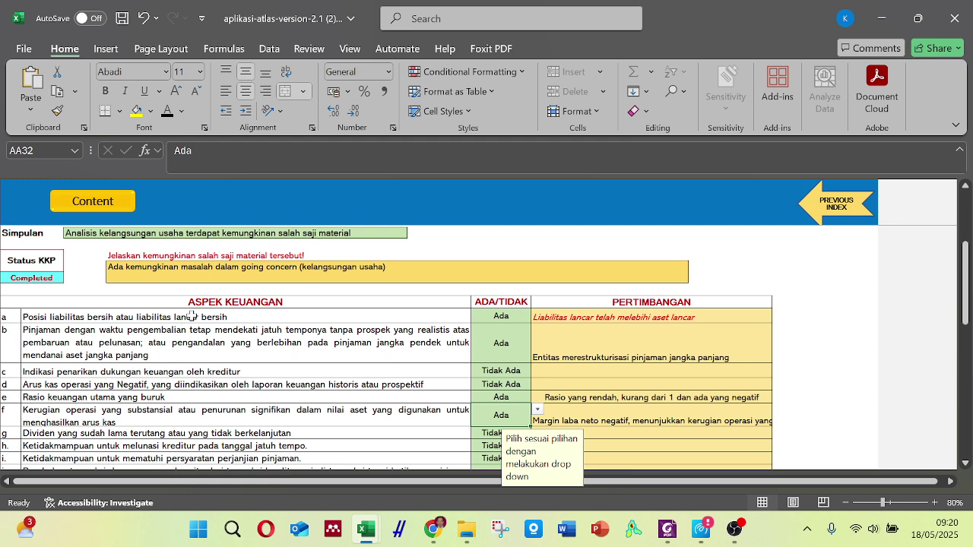
pyautogui.click(161, 236)
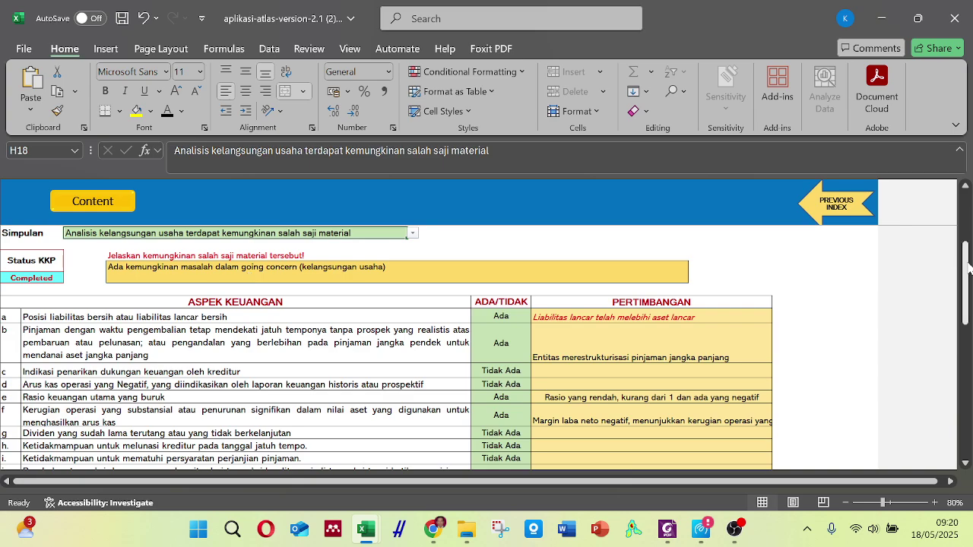
pyautogui.moveTo(964, 262); pyautogui.dragTo(970, 201)
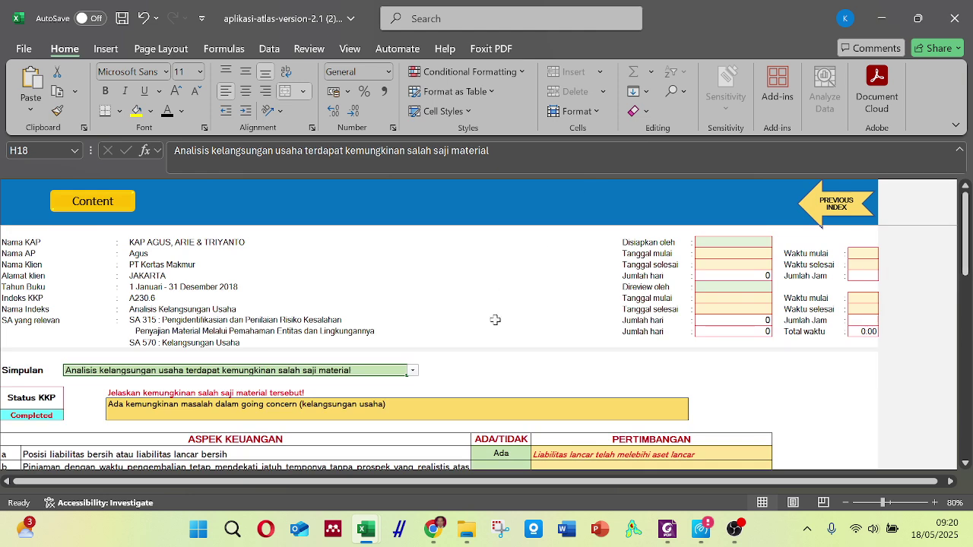
# Return to the A230 index, open worksheet A230.7 Pemahaman Penyiapan dan Penyusunan LK, and view its process and control table.
pyautogui.click(841, 211)
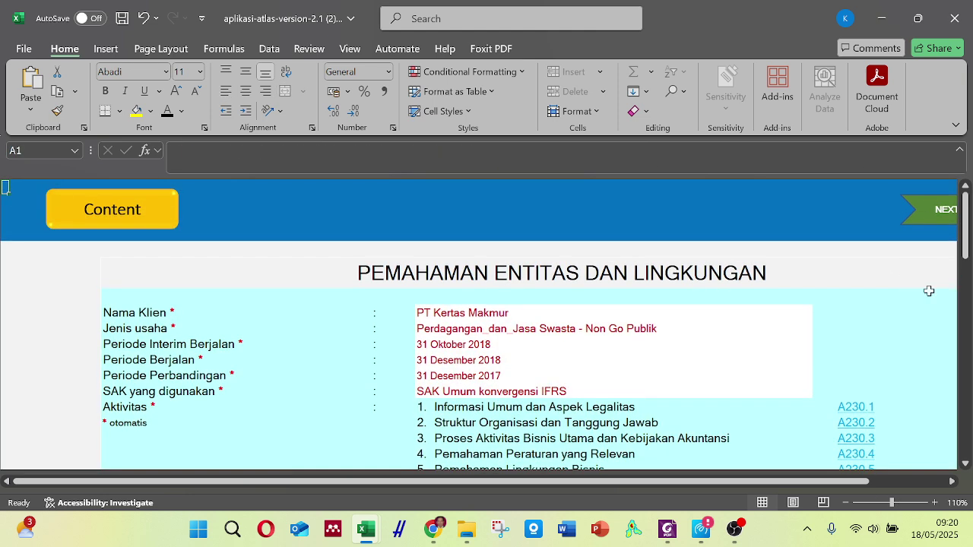
pyautogui.moveTo(965, 207); pyautogui.dragTo(971, 238)
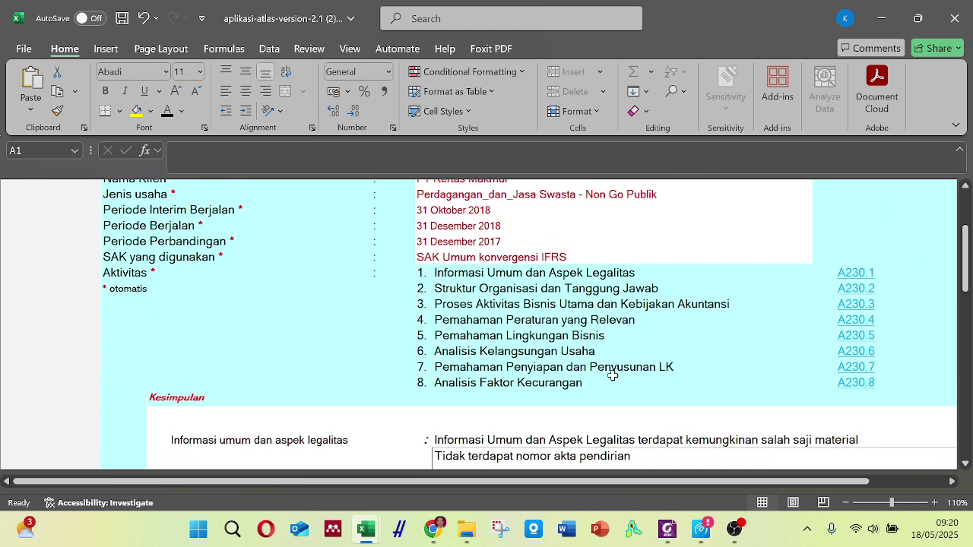
pyautogui.click(851, 368)
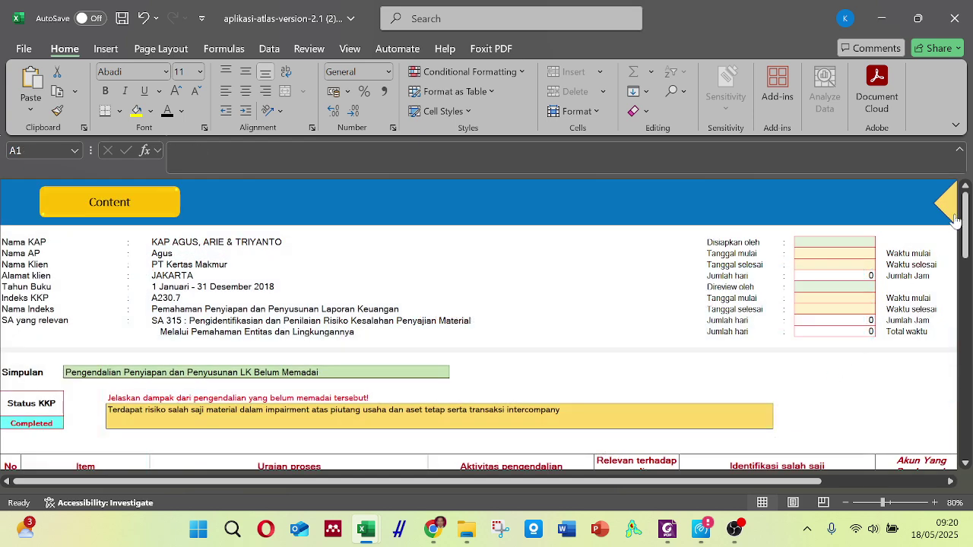
pyautogui.moveTo(963, 220); pyautogui.dragTo(964, 286)
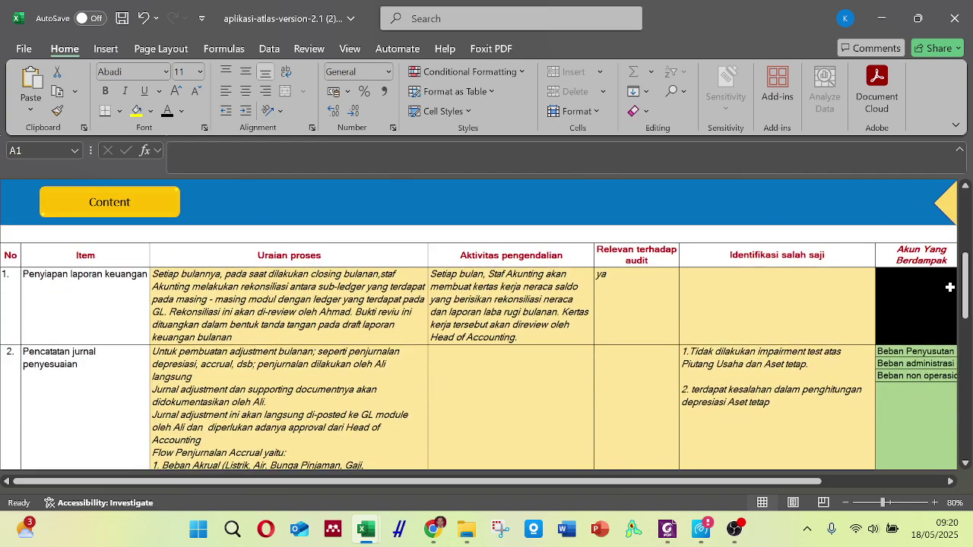
# Switch to the Soal ATLAS workbook and review the Penyusunan LK sheet's adjusting journal flows and intercompany transaction row.
pyautogui.click(366, 529)
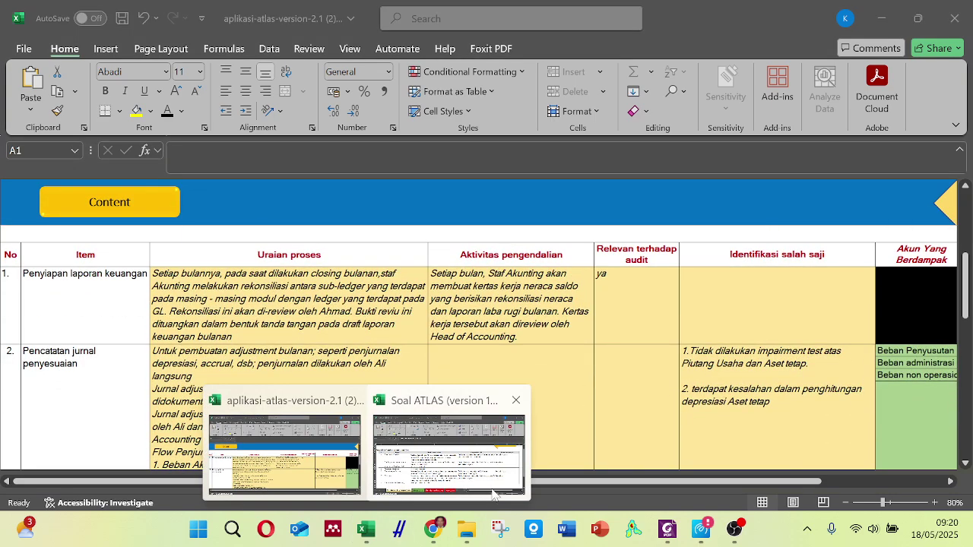
pyautogui.click(494, 496)
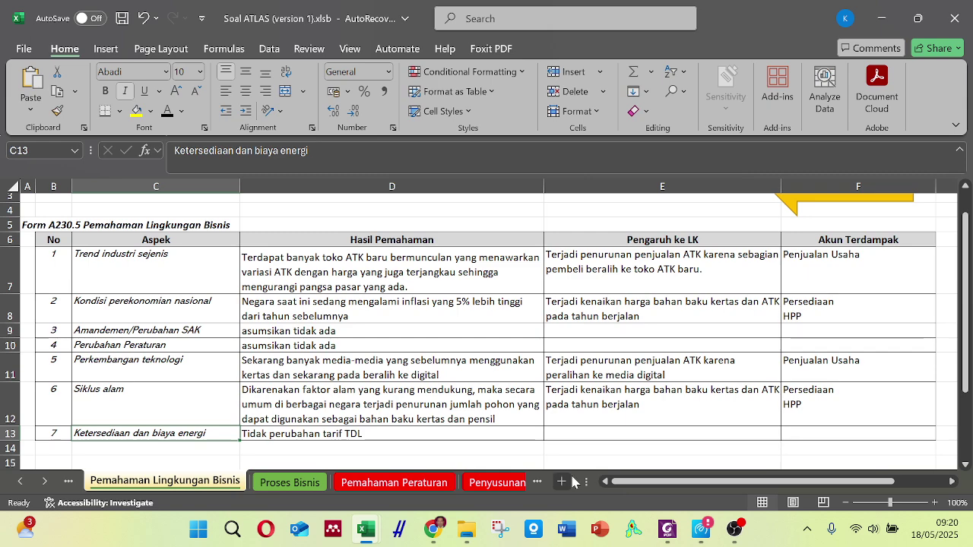
pyautogui.click(475, 485)
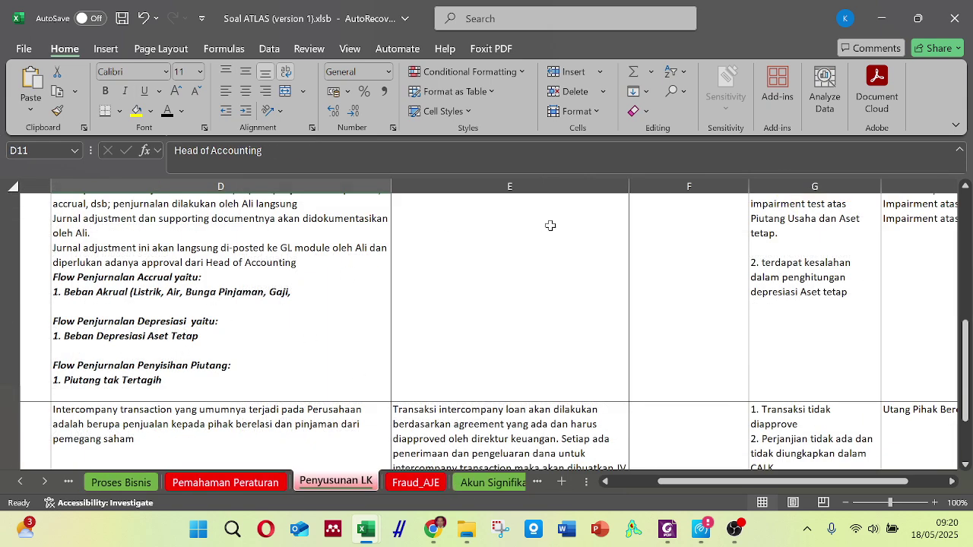
pyautogui.moveTo(964, 338); pyautogui.dragTo(963, 387)
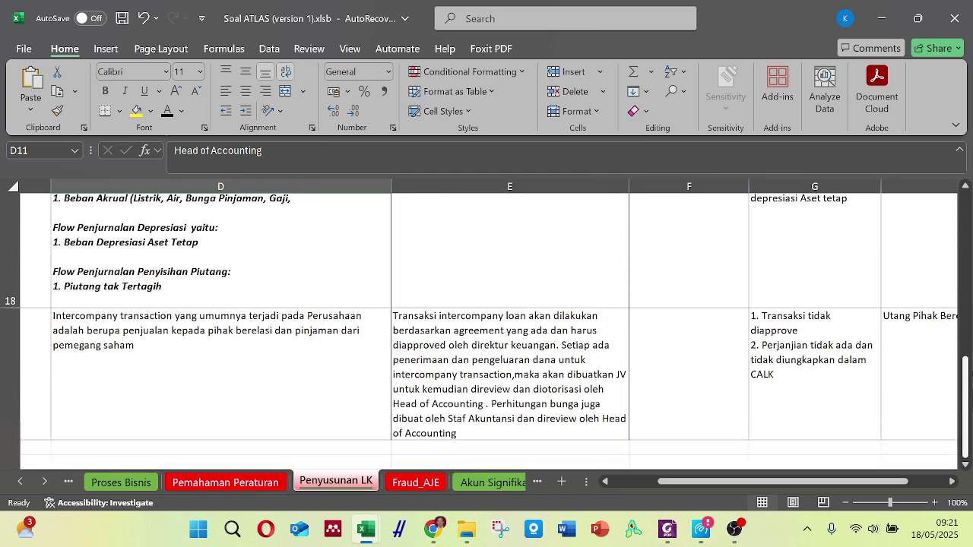
# Return to the aplikasi-atlas workbook and review the Identifikasi salah saji entry for item 2, Pencatatan jurnal penyesuaian, across to the Prosedur Audit column.
pyautogui.click(355, 540)
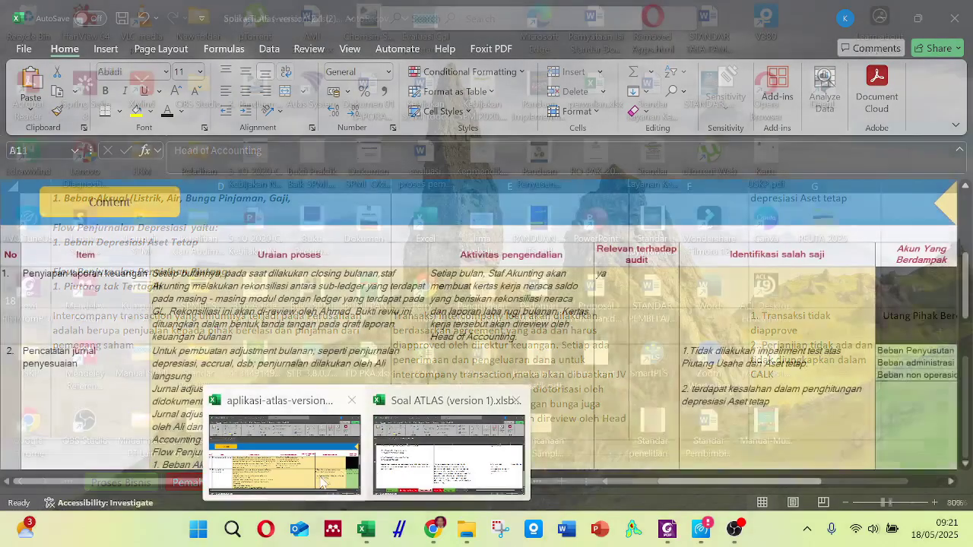
pyautogui.click(285, 455)
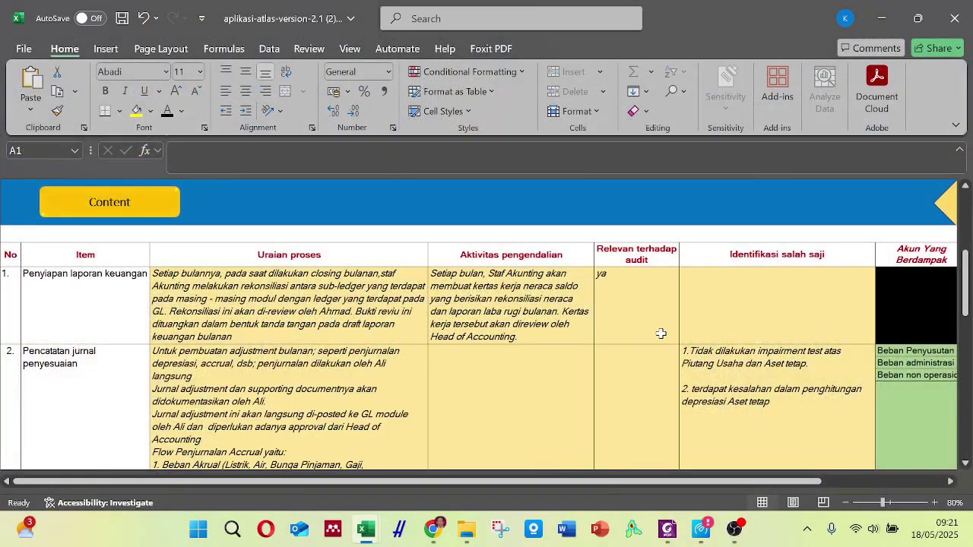
pyautogui.moveTo(770, 482); pyautogui.dragTo(743, 503)
pyautogui.click(722, 368)
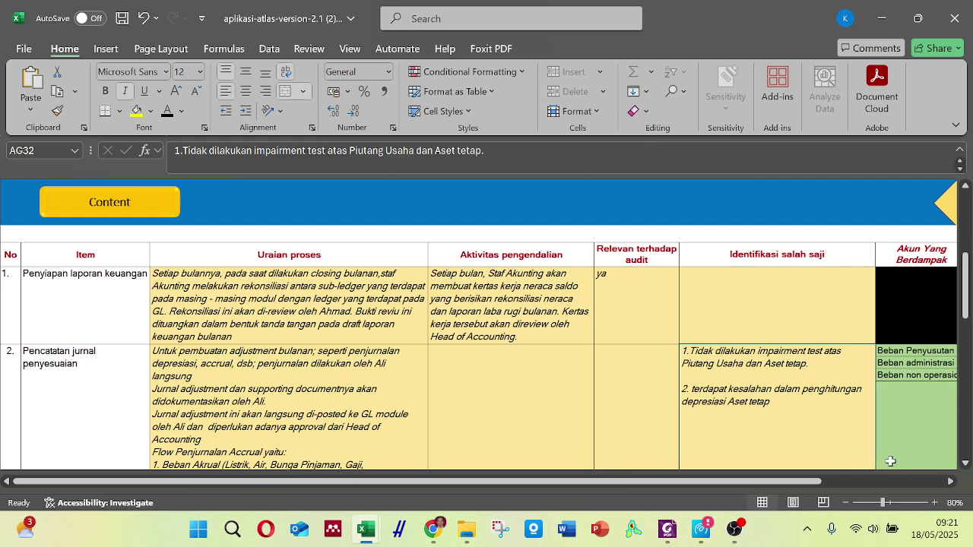
pyautogui.moveTo(816, 481); pyautogui.dragTo(956, 465)
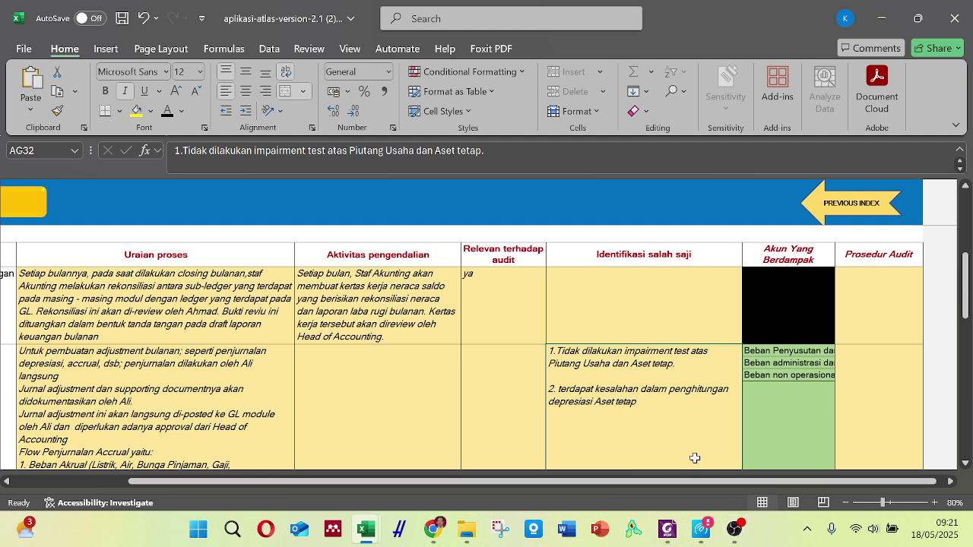
# Switch to diktat AK.pdf in Foxit PhantomPDF and review the impairment diagram, the machine illustration and its journal entry.
pyautogui.click(564, 536)
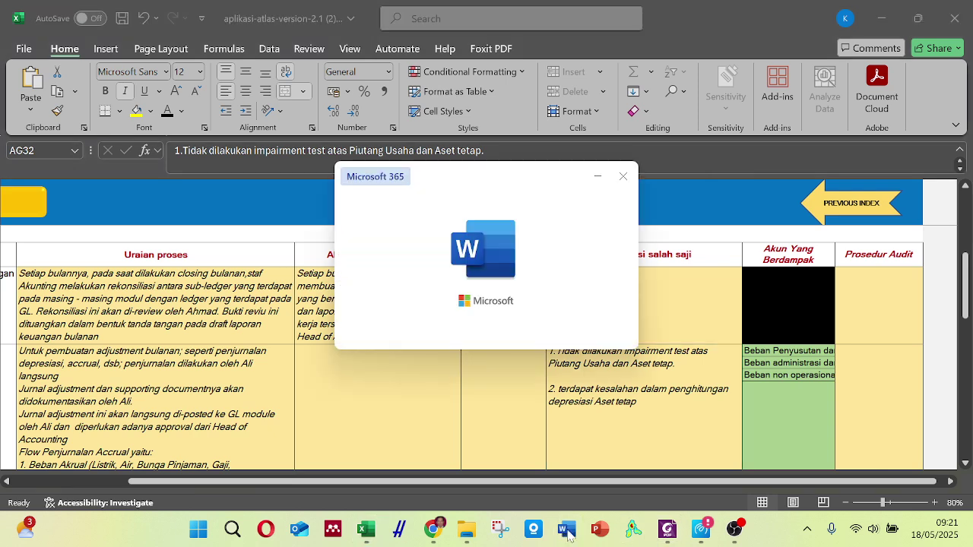
pyautogui.click(617, 176)
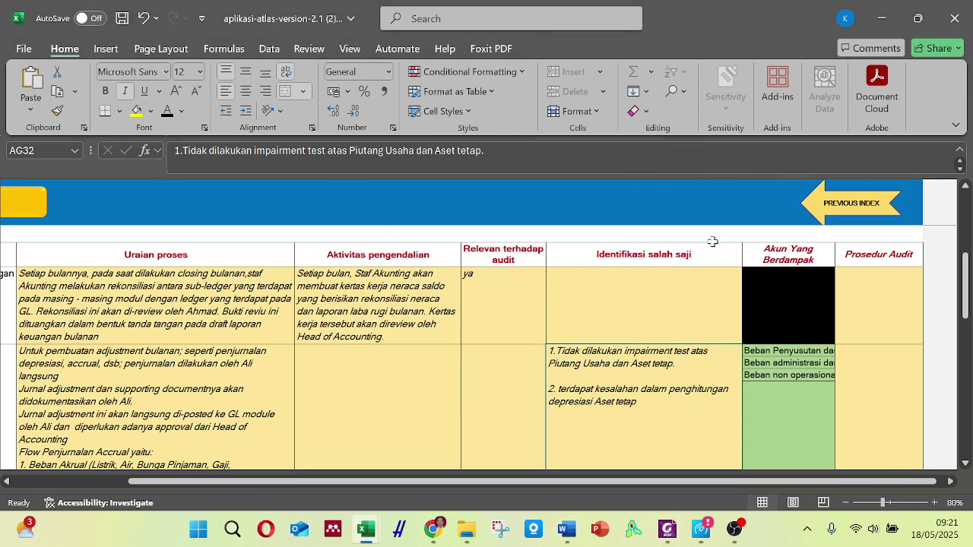
pyautogui.click(668, 530)
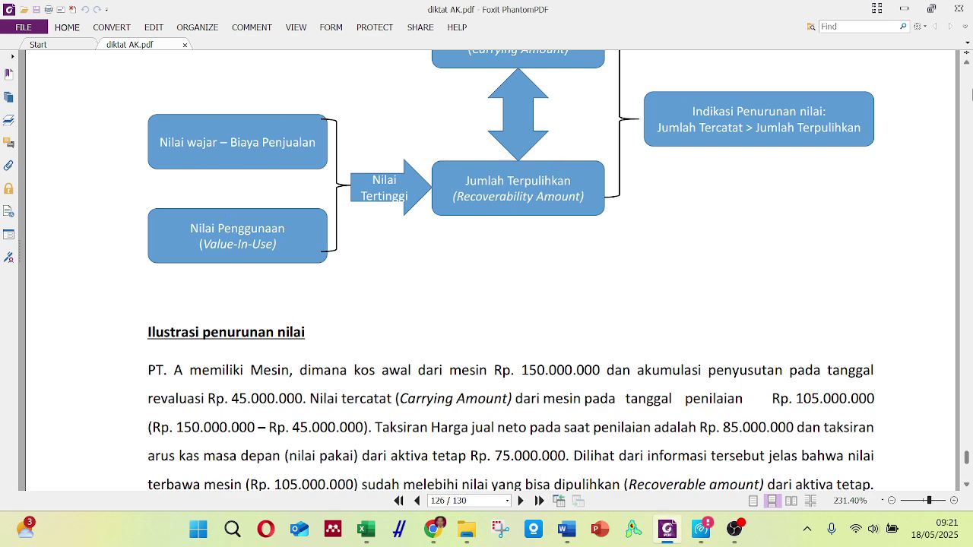
pyautogui.click(967, 64)
pyautogui.click(967, 64)
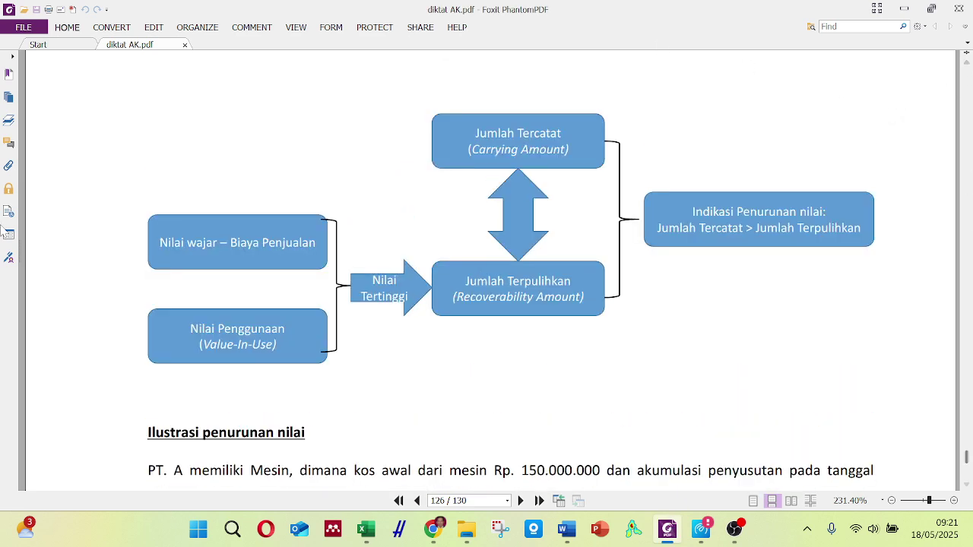
pyautogui.scroll(-11, 965, 486)
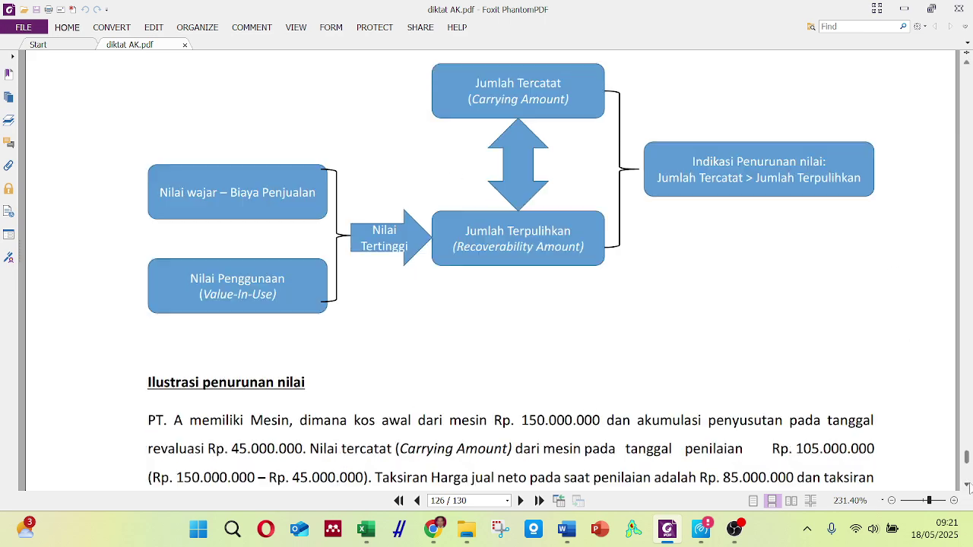
pyautogui.scroll(-5, 887, 487)
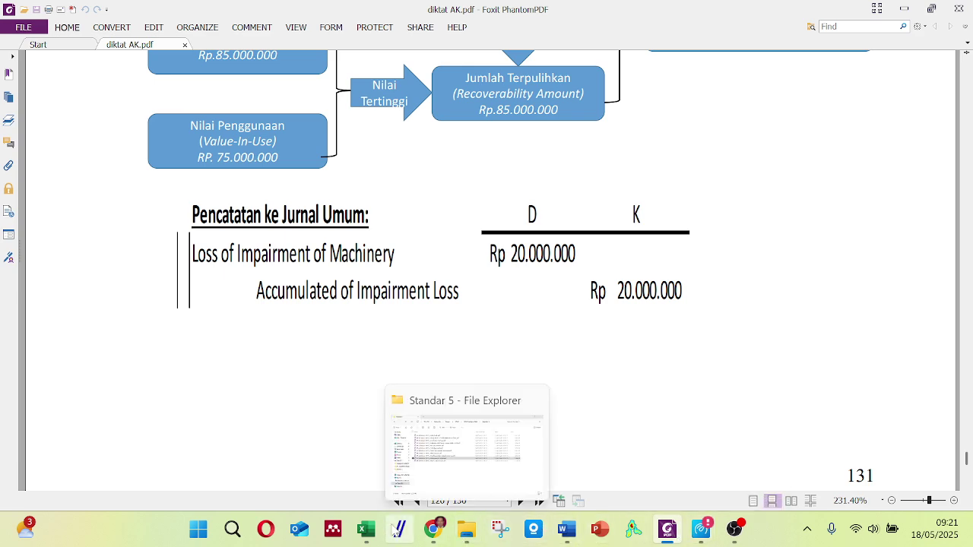
# Return to worksheet A230.7 and check the account choices under Akun Yang Berdampak for the adjusting journal item.
pyautogui.moveTo(365, 530)
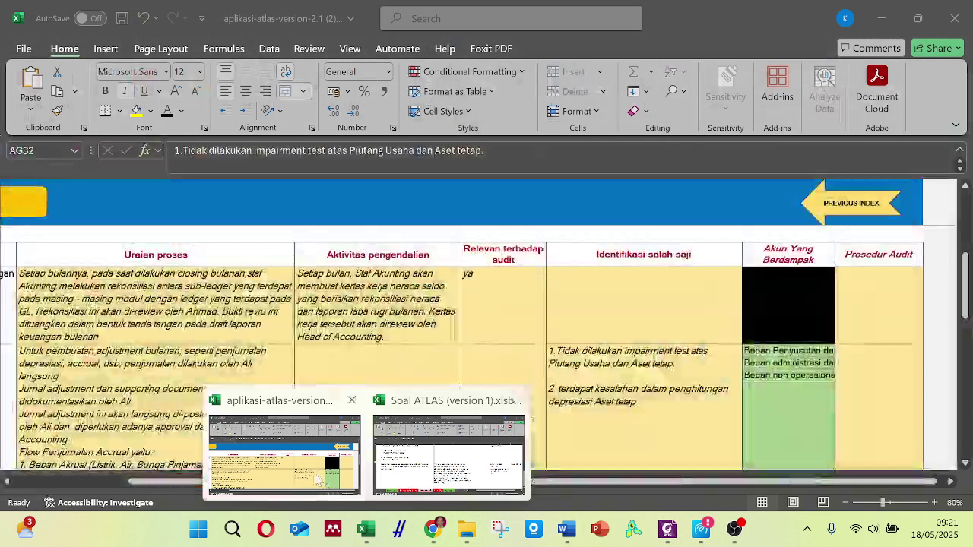
pyautogui.click(319, 481)
pyautogui.click(804, 352)
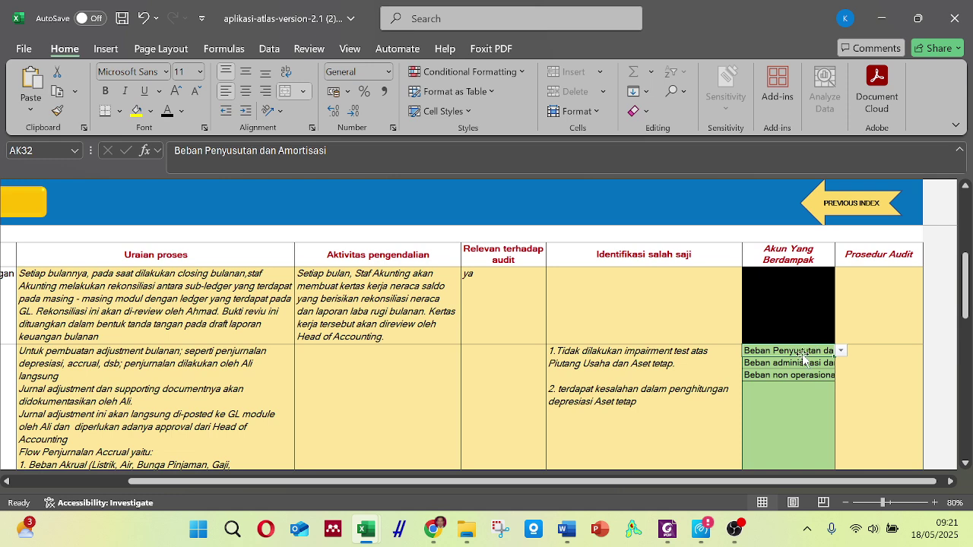
pyautogui.click(840, 352)
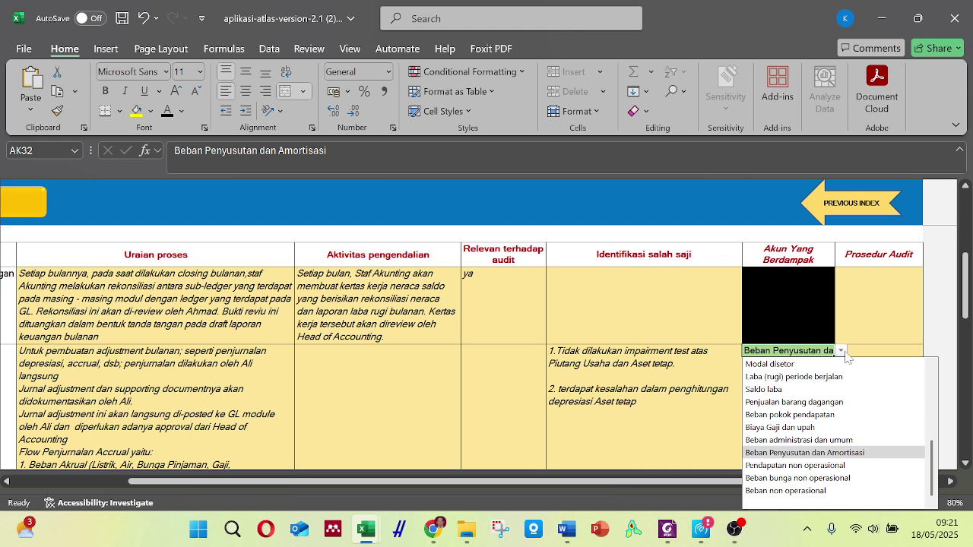
pyautogui.click(896, 325)
pyautogui.click(821, 364)
pyautogui.click(841, 363)
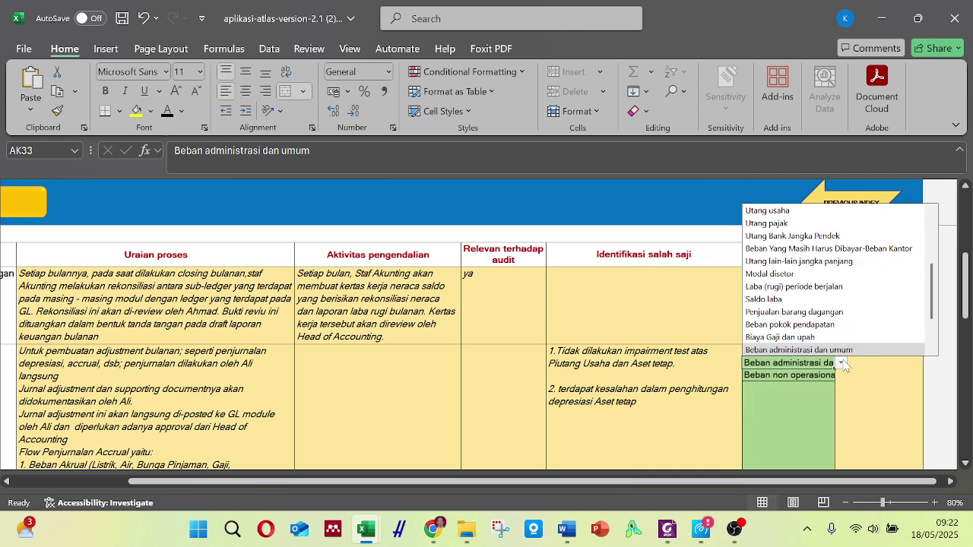
pyautogui.click(818, 366)
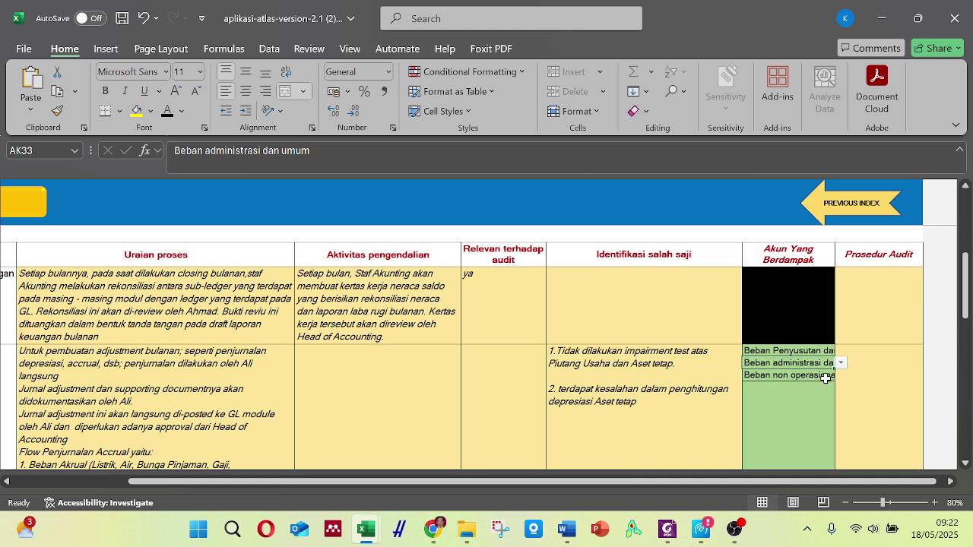
pyautogui.click(791, 376)
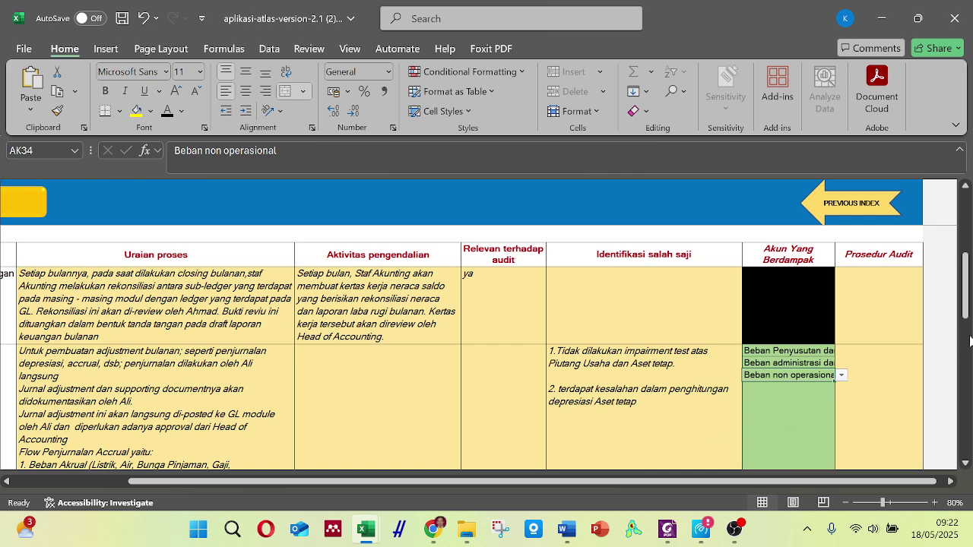
# Review the intercompany transaction row of A230.7, then its Simpulan and the explanation of the inadequate controls' impact.
pyautogui.moveTo(967, 298)
pyautogui.mouseDown()
pyautogui.moveTo(966, 262)
pyautogui.moveTo(966, 289)
pyautogui.mouseUp()
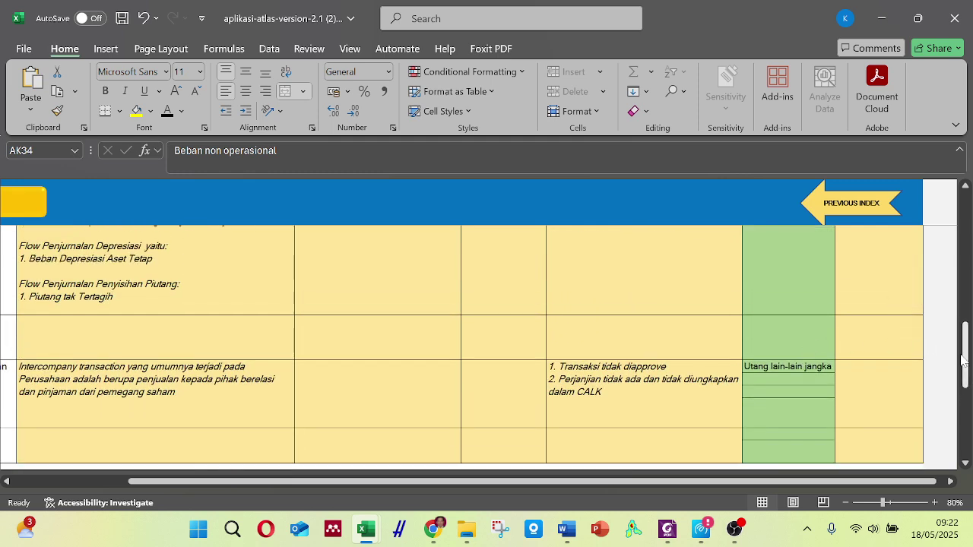
pyautogui.moveTo(967, 359); pyautogui.dragTo(949, 210)
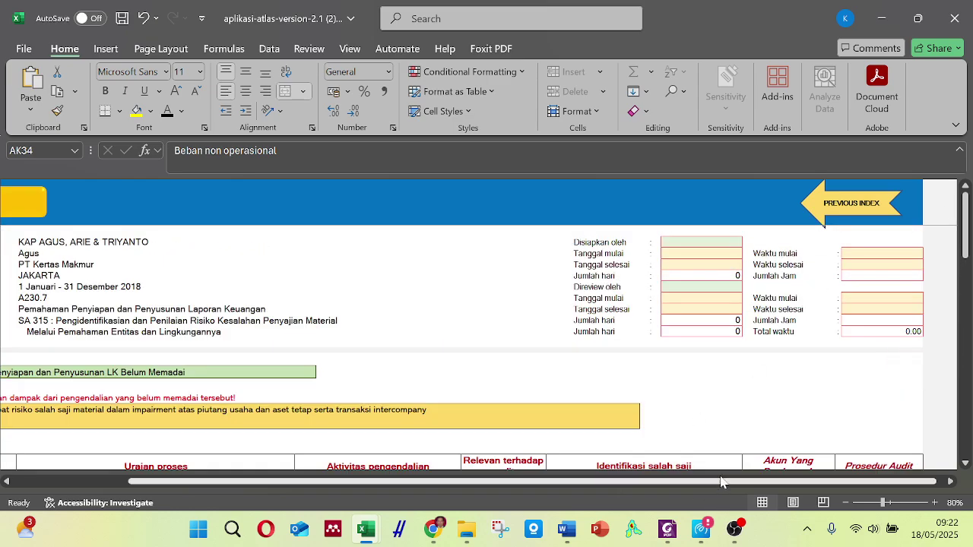
pyautogui.moveTo(719, 486); pyautogui.dragTo(601, 486)
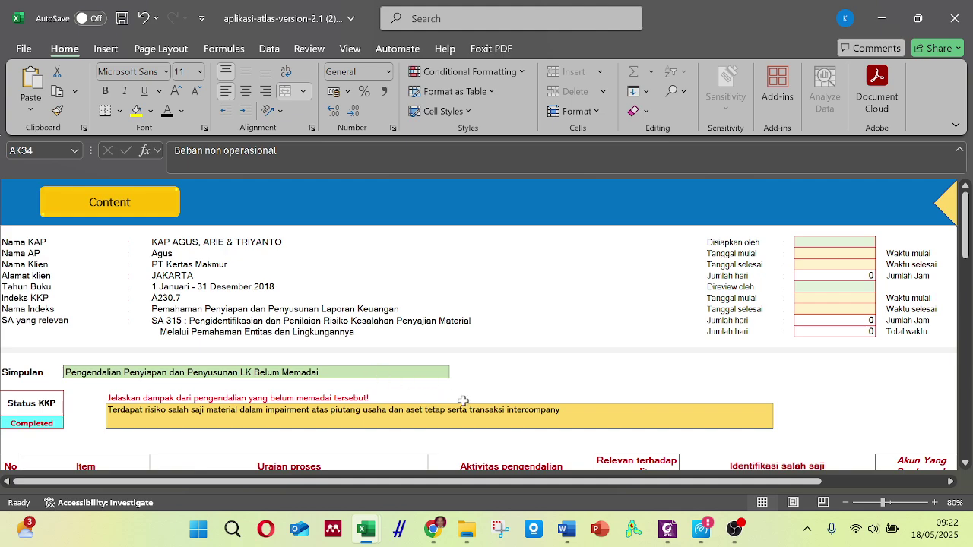
pyautogui.moveTo(965, 244); pyautogui.dragTo(965, 302)
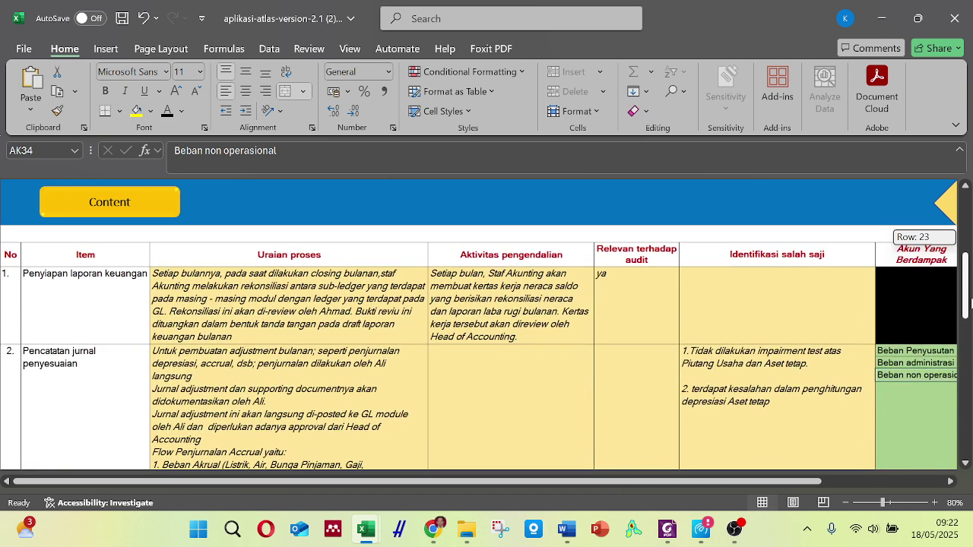
pyautogui.moveTo(970, 303); pyautogui.dragTo(937, 217)
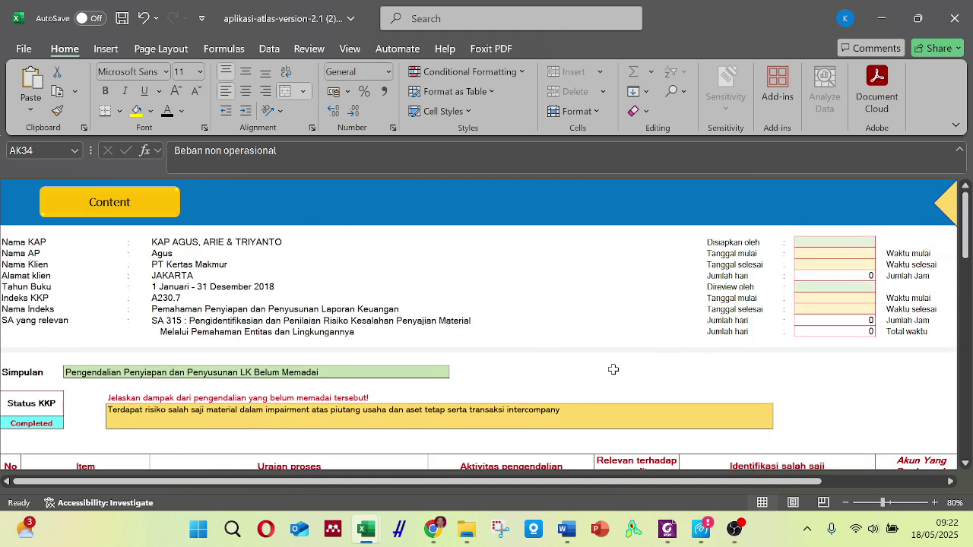
# Return to the ATLAS content page, open the A230 index and open worksheet A230.8 Analisis Faktor Kecurangan.
pyautogui.click(101, 206)
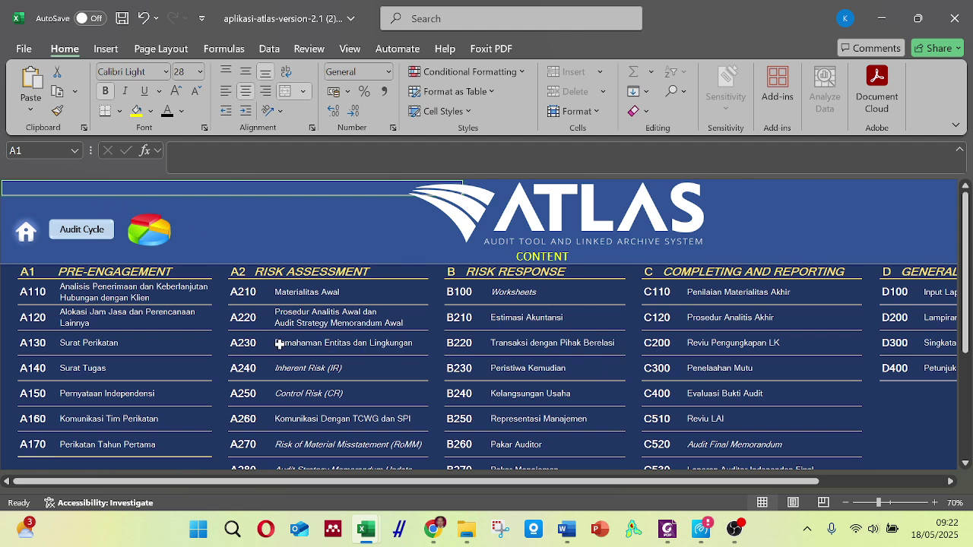
pyautogui.click(247, 353)
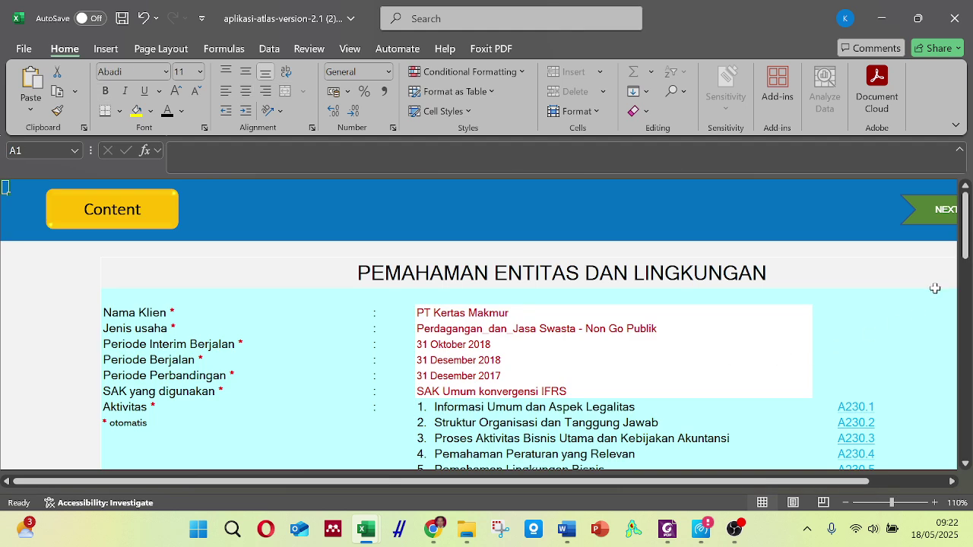
pyautogui.moveTo(967, 249); pyautogui.dragTo(967, 275)
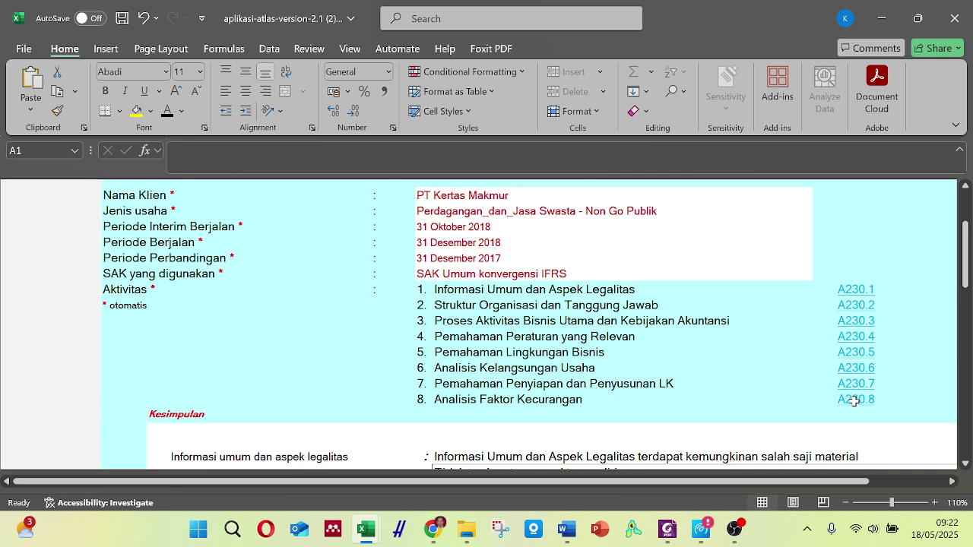
pyautogui.click(791, 409)
pyautogui.click(846, 400)
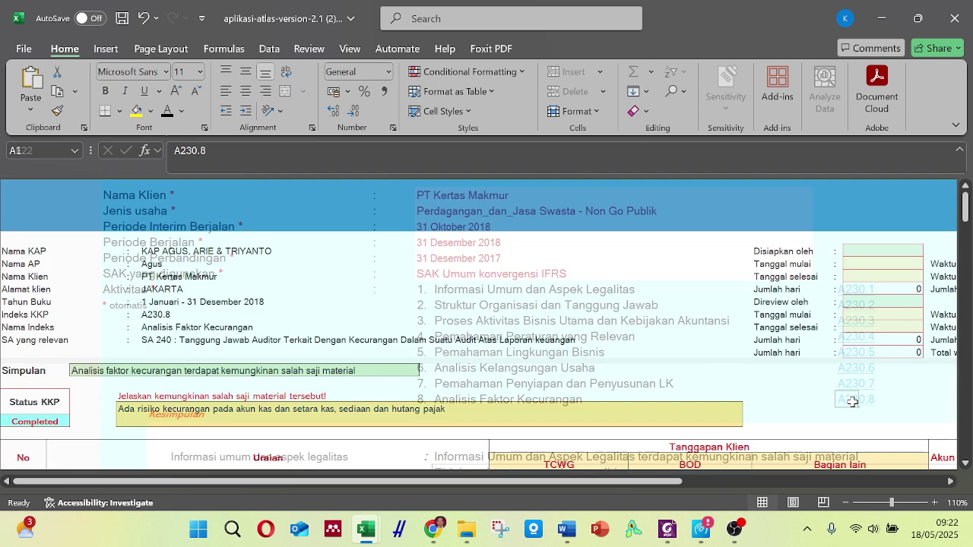
# Look through the A230.8 fraud factor checklist down to Rasionalisasi, then review its Simpulan and Tanggapan Klien columns.
pyautogui.moveTo(966, 219); pyautogui.dragTo(971, 259)
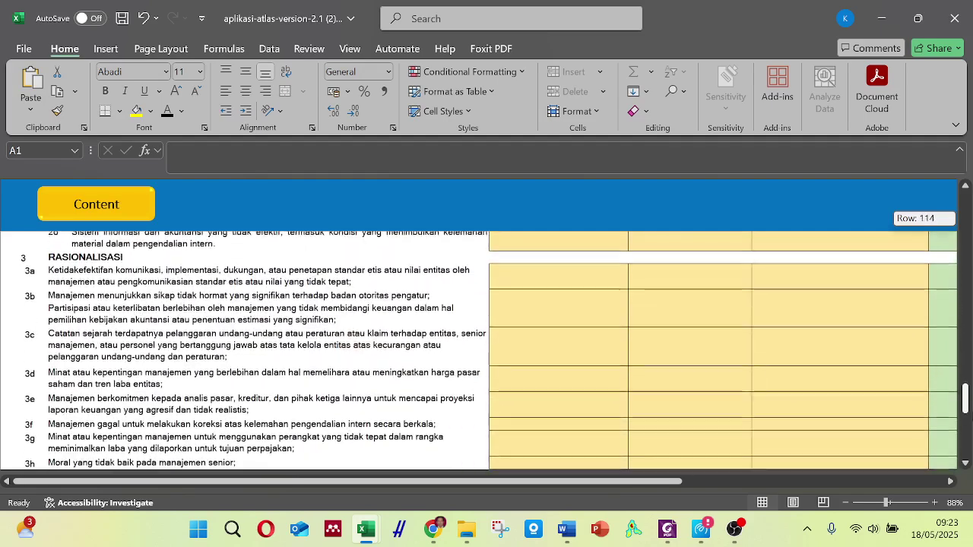
pyautogui.moveTo(966, 401)
pyautogui.mouseDown()
pyautogui.moveTo(965, 441)
pyautogui.moveTo(968, 399)
pyautogui.mouseUp()
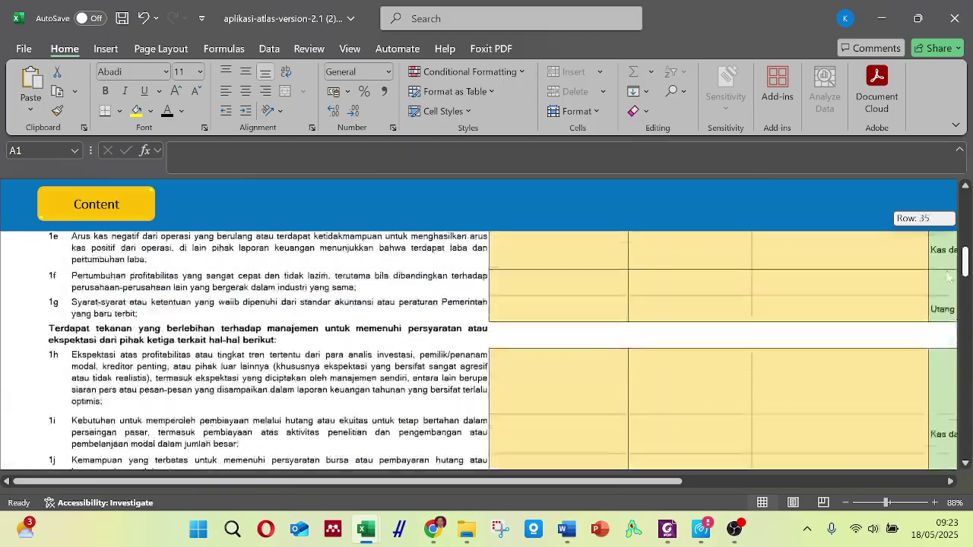
pyautogui.moveTo(938, 253); pyautogui.dragTo(934, 231)
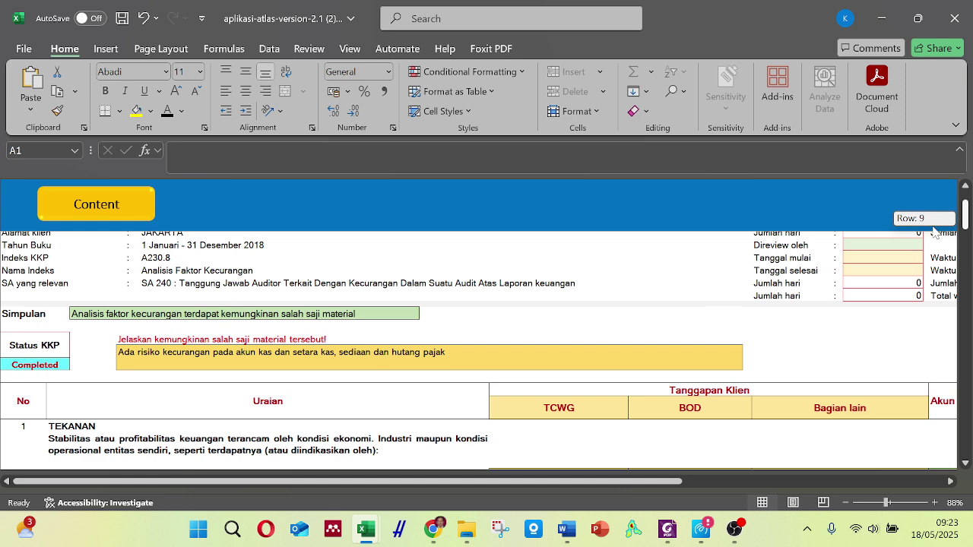
pyautogui.moveTo(934, 231); pyautogui.dragTo(937, 236)
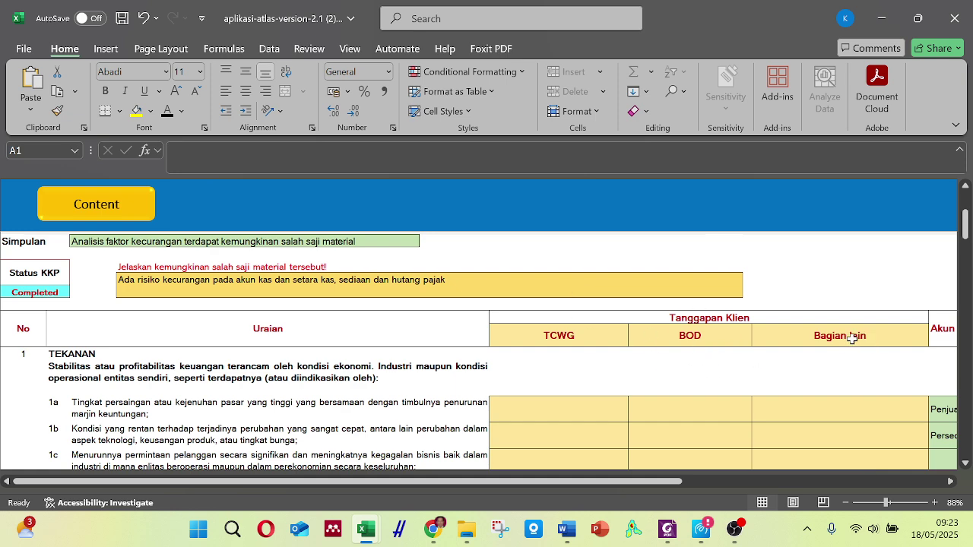
# Review the Tekanan fraud factors in A230.8 and select item 1a on competition and market saturation.
pyautogui.moveTo(965, 225); pyautogui.dragTo(968, 259)
pyautogui.moveTo(964, 276); pyautogui.dragTo(958, 256)
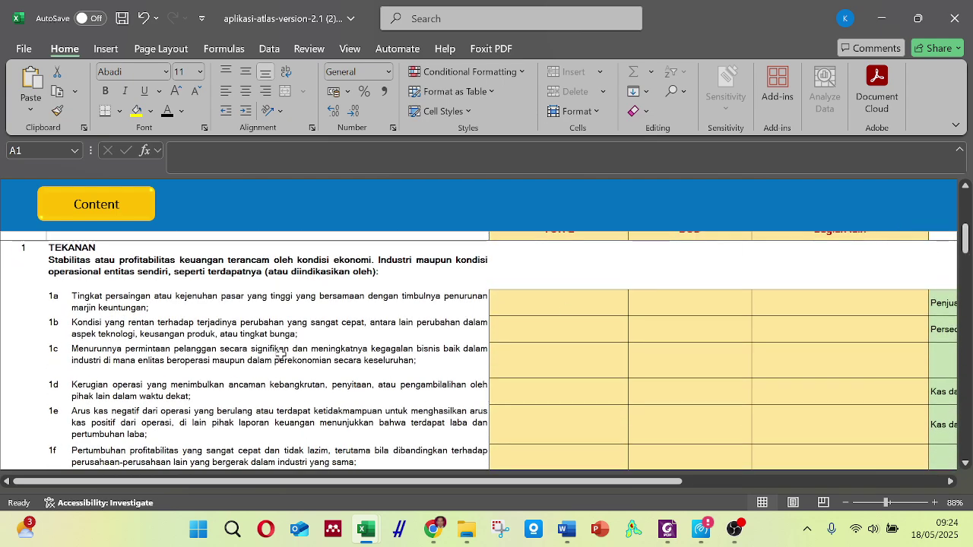
pyautogui.click(282, 304)
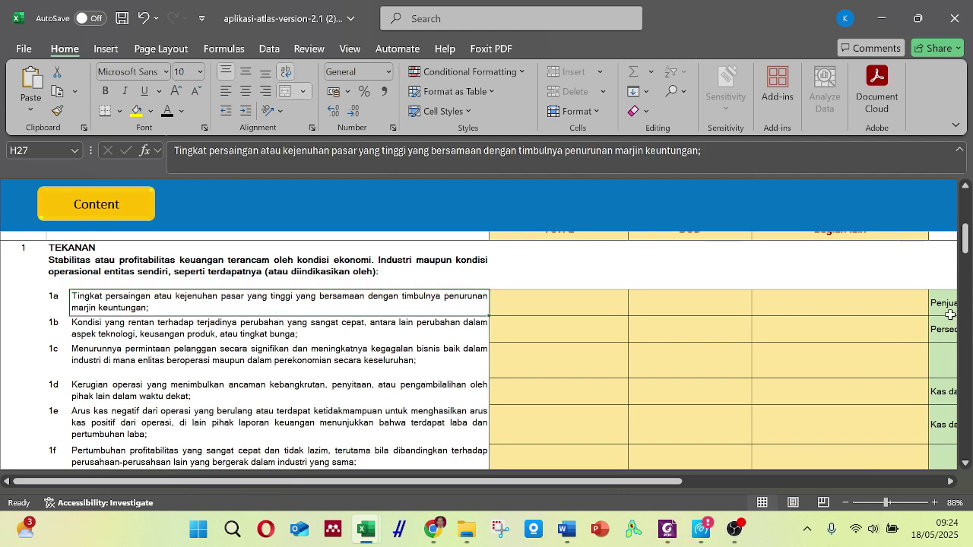
# Compare Tekanan item 1a on competition and market saturation with the affected account selected for it in A230.8.
pyautogui.click(949, 304)
pyautogui.click(951, 482)
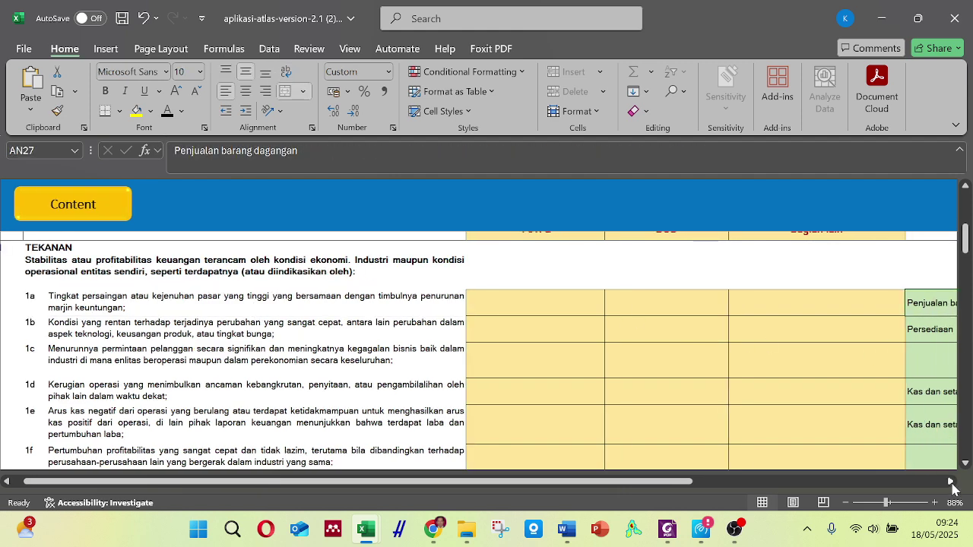
pyautogui.click(951, 482)
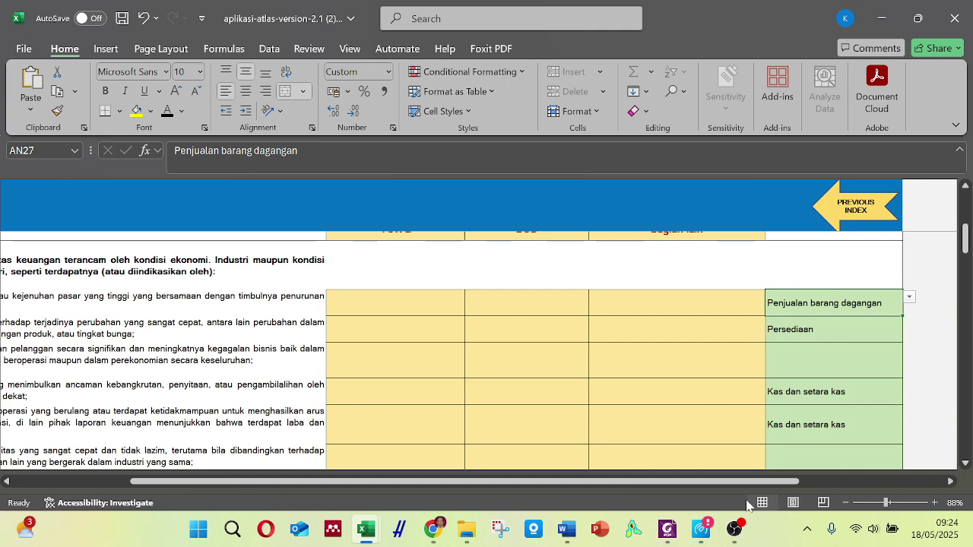
pyautogui.moveTo(754, 487); pyautogui.dragTo(645, 484)
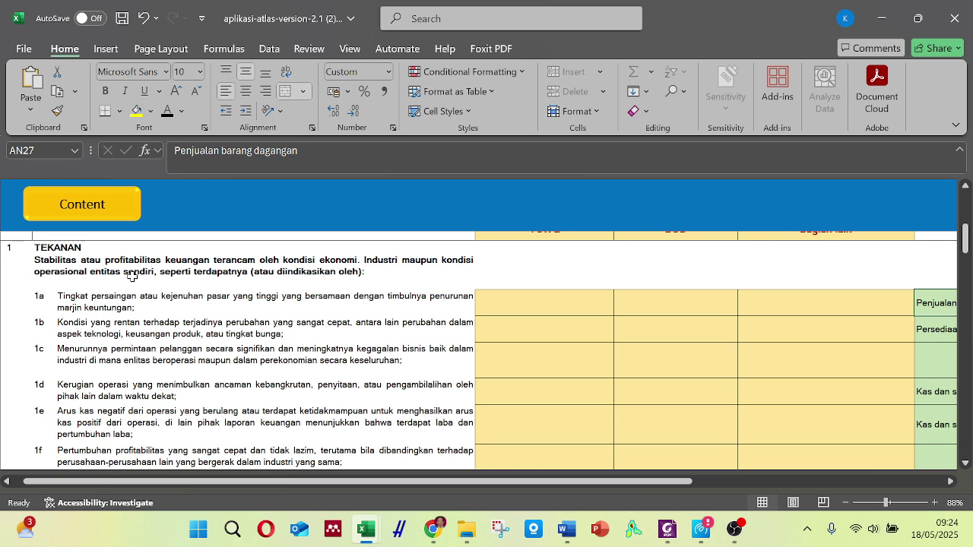
pyautogui.click(202, 305)
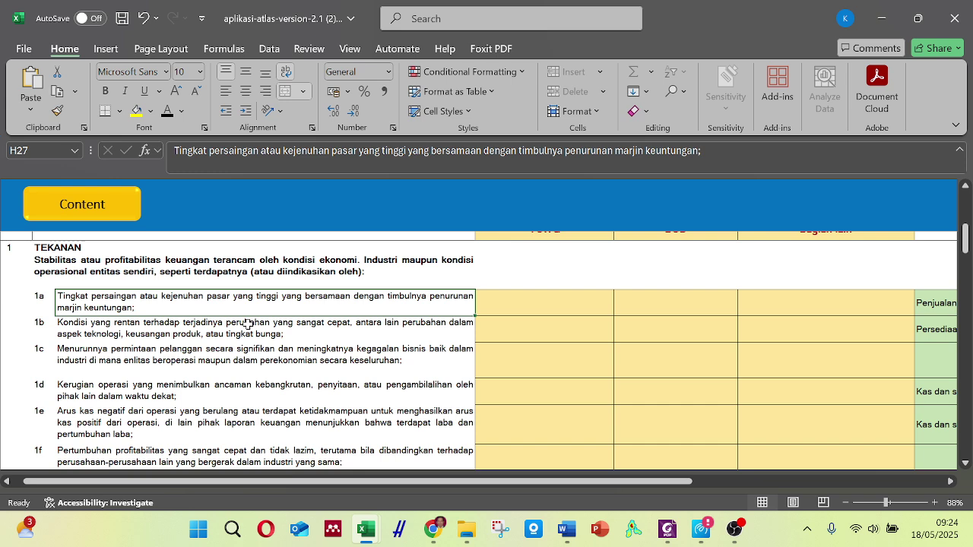
pyautogui.moveTo(661, 482); pyautogui.dragTo(771, 479)
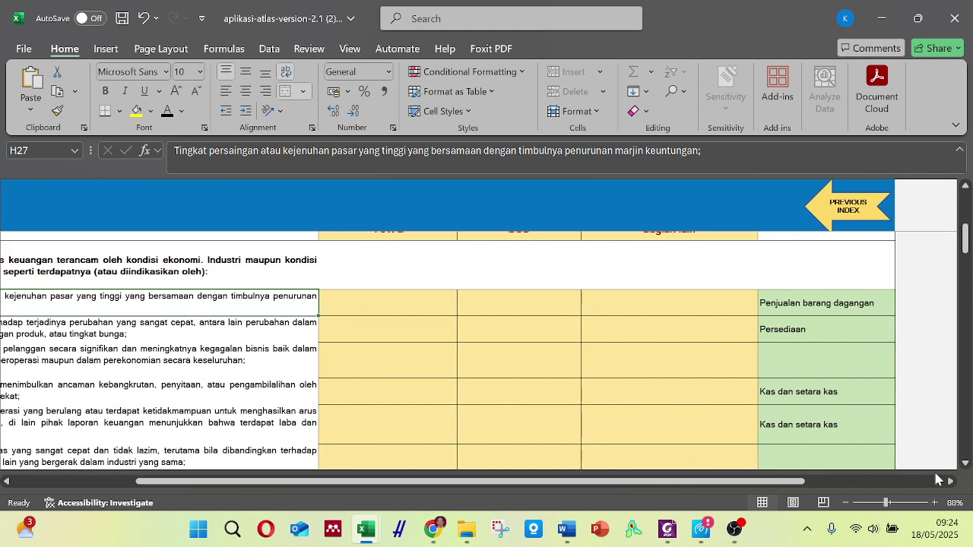
# Check the fraud-risk accounts on the Fraud_AJE sheet of the Soal ATLAS workbook, then return to the ATLAS workbook.
pyautogui.moveTo(365, 530)
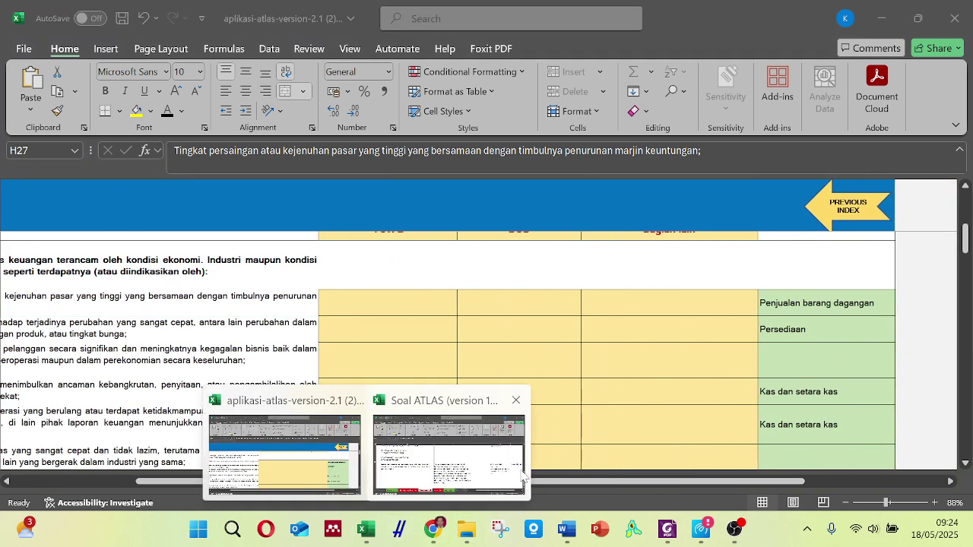
pyautogui.click(455, 485)
pyautogui.click(416, 480)
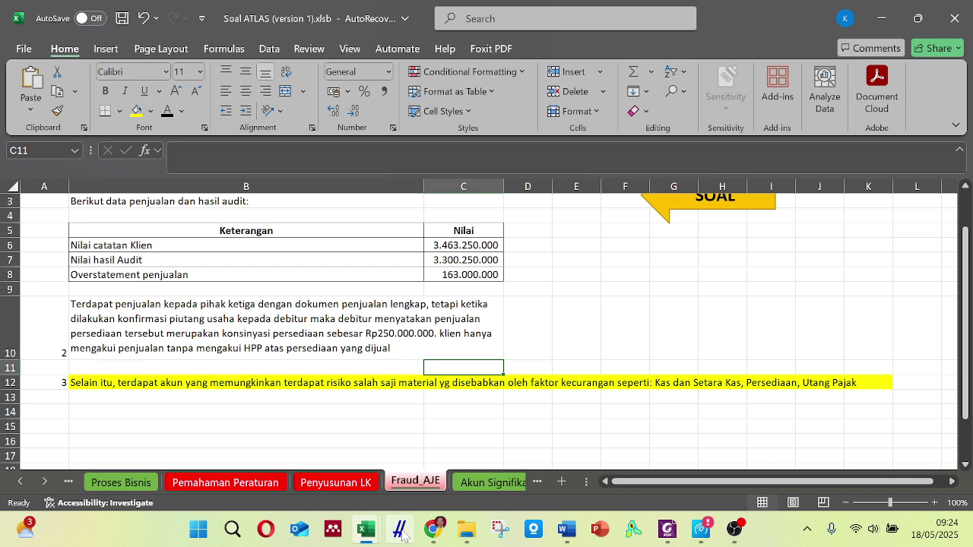
pyautogui.moveTo(365, 530)
pyautogui.click(346, 456)
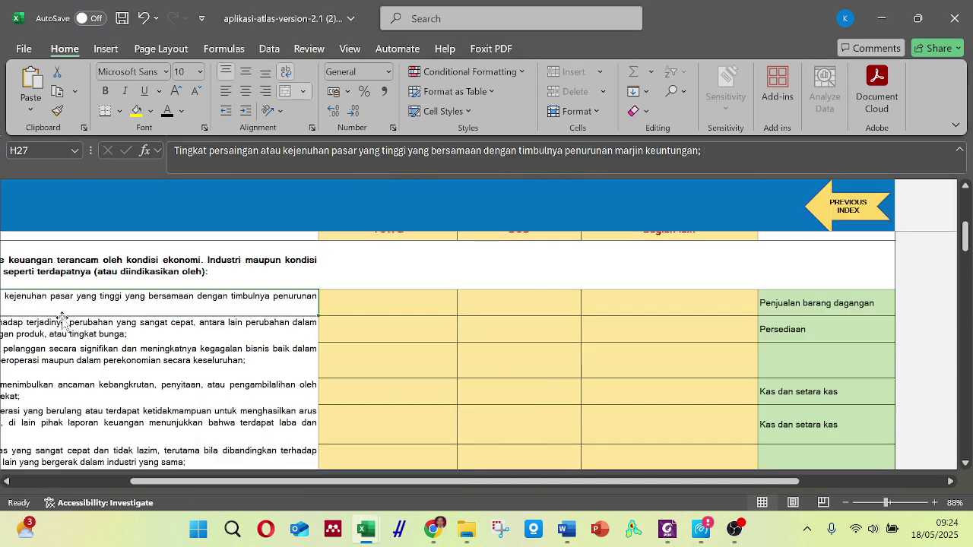
# Review the affected accounts assigned to Tekanan items 1a through 1g in A230.8.
pyautogui.hscroll(-3, 137, 289)
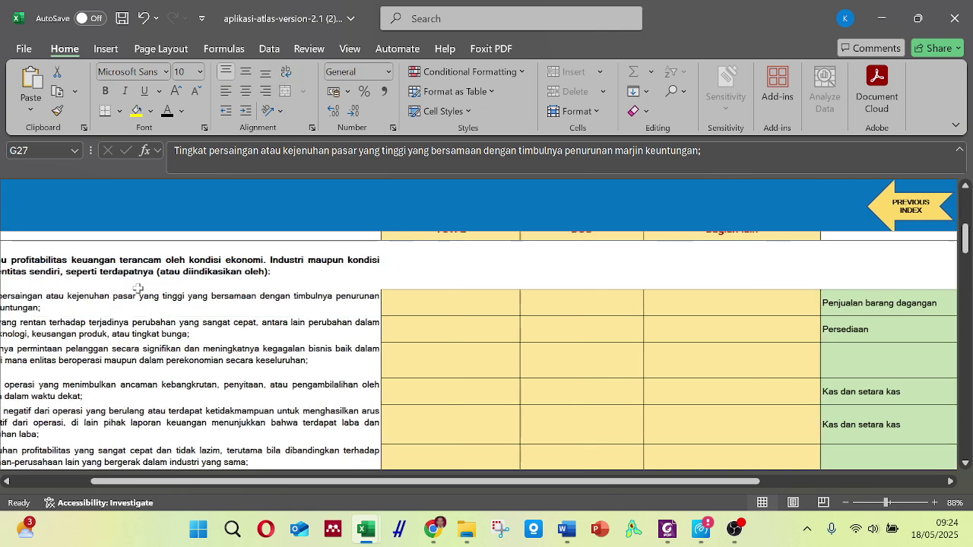
pyautogui.press('Right')
pyautogui.press('Right')
pyautogui.press('Right')
pyautogui.press('Right')
pyautogui.press('Right')
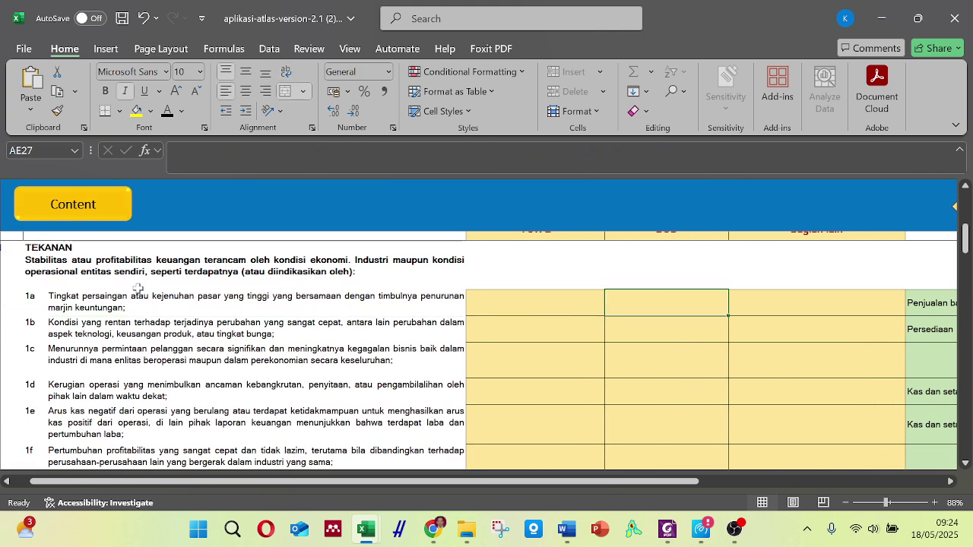
pyautogui.press('Down')
pyautogui.press('Down')
pyautogui.press('Down')
pyautogui.press('Down')
pyautogui.press('Down')
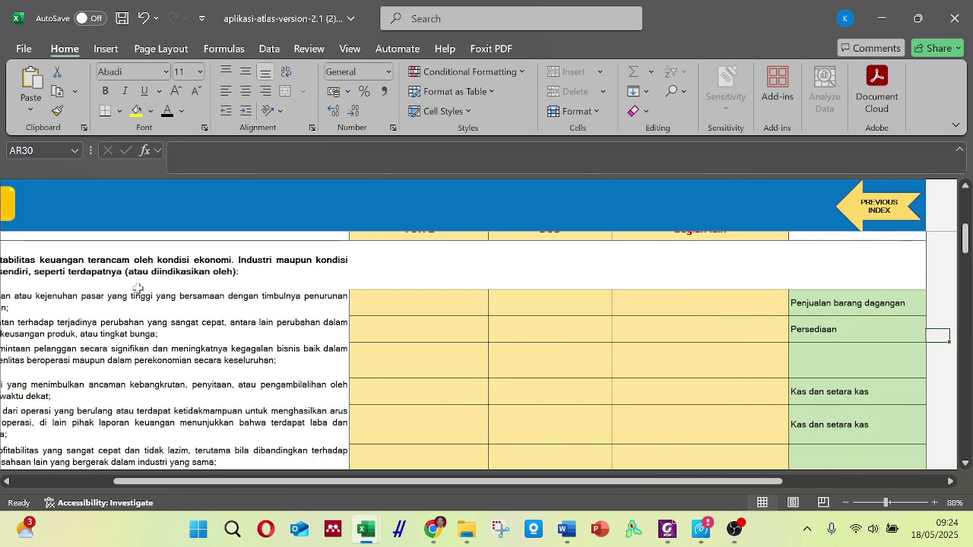
pyautogui.press('Down')
pyautogui.press('Down')
pyautogui.press('Down')
pyautogui.press('Down')
pyautogui.press('Down')
pyautogui.press('Down')
pyautogui.press('Down')
pyautogui.press('Down')
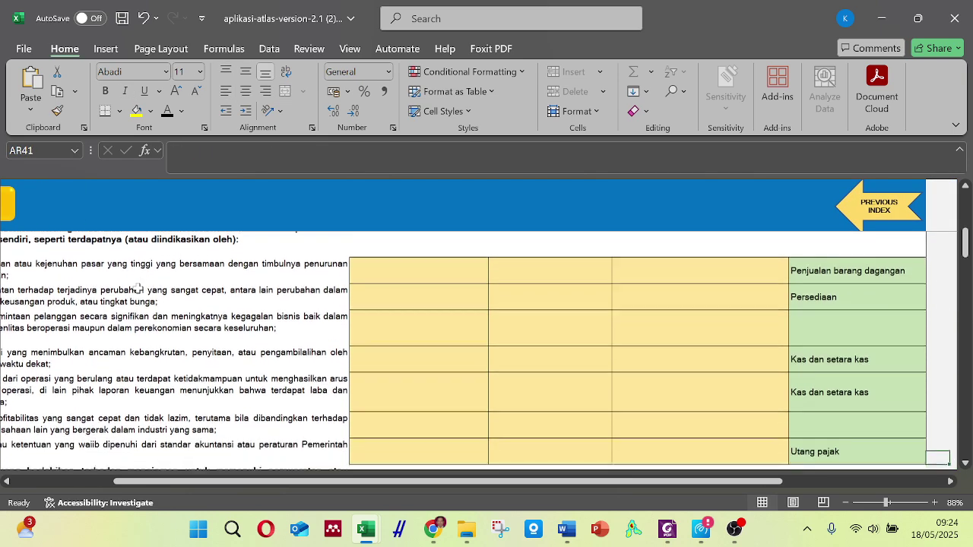
pyautogui.press('Down')
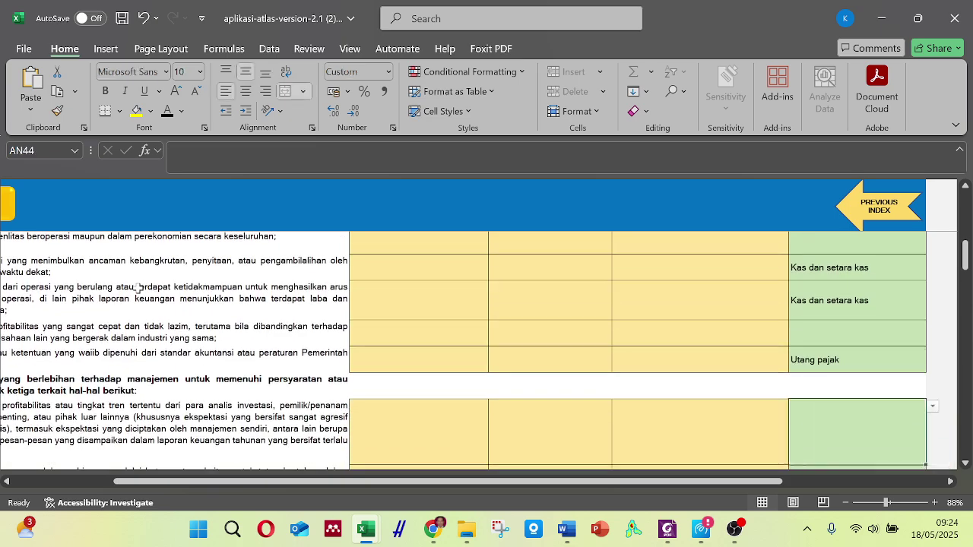
# Examine Tekanan items 1h to 1k on third-party expectations pressuring management, along with their affected accounts.
pyautogui.press('Left')
pyautogui.press('Left')
pyautogui.press('Left')
pyautogui.press('Left')
pyautogui.press('Down')
pyautogui.press('Down')
pyautogui.press('Down')
pyautogui.press('Down')
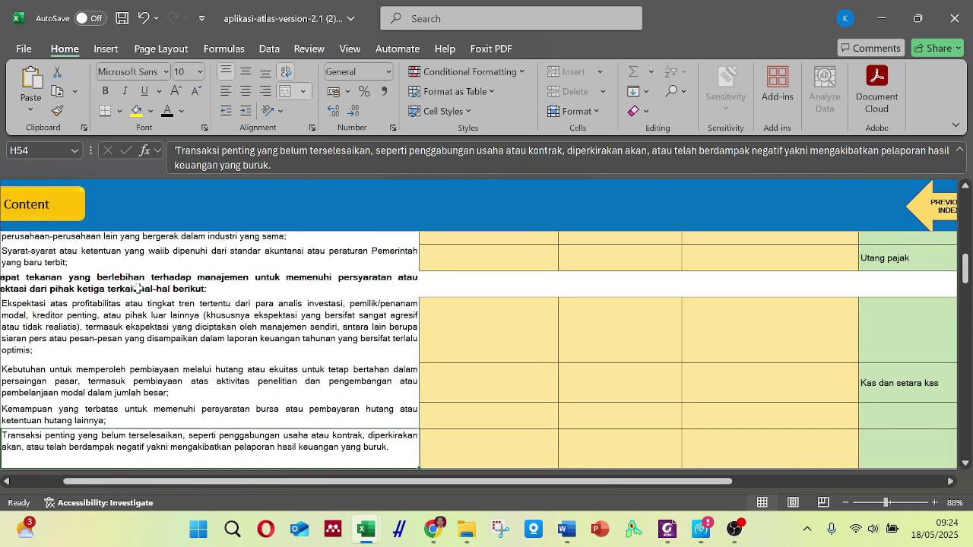
pyautogui.press('Right')
pyautogui.press('Right')
pyautogui.press('Right')
pyautogui.press('Right')
pyautogui.press('Right')
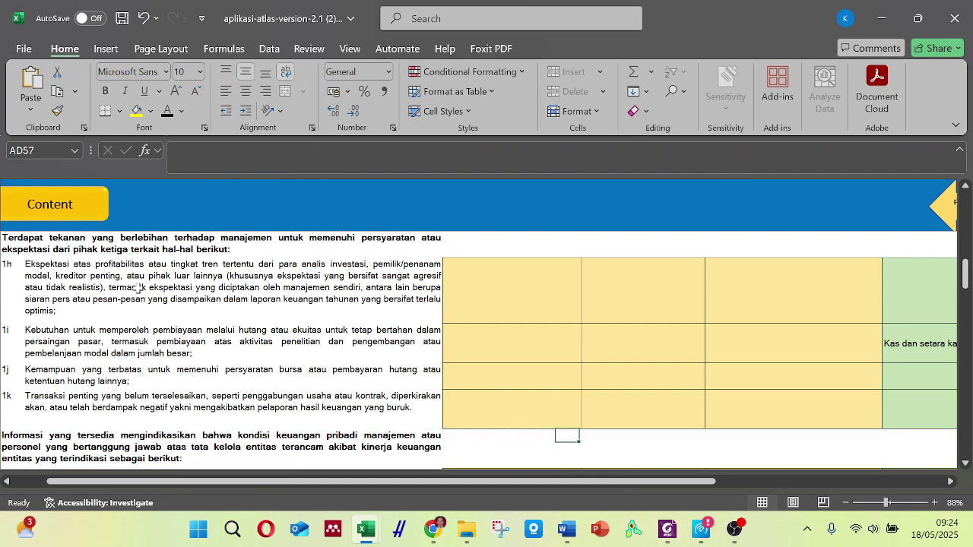
# Look through the Kesempatan factors and on down to the items about tension between management and the auditor.
pyautogui.press('Down')
pyautogui.press('Down')
pyautogui.press('Down')
pyautogui.press('Down')
pyautogui.press('Down')
pyautogui.press('Down')
pyautogui.press('Down')
pyautogui.press('Down')
pyautogui.press('Down')
pyautogui.press('Down')
pyautogui.press('Down')
pyautogui.press('Down')
pyautogui.press('Down')
pyautogui.press('Down')
pyautogui.press('Down')
pyautogui.press('Down')
pyautogui.press('Down')
pyautogui.press('Down')
pyautogui.press('Down')
pyautogui.press('Down')
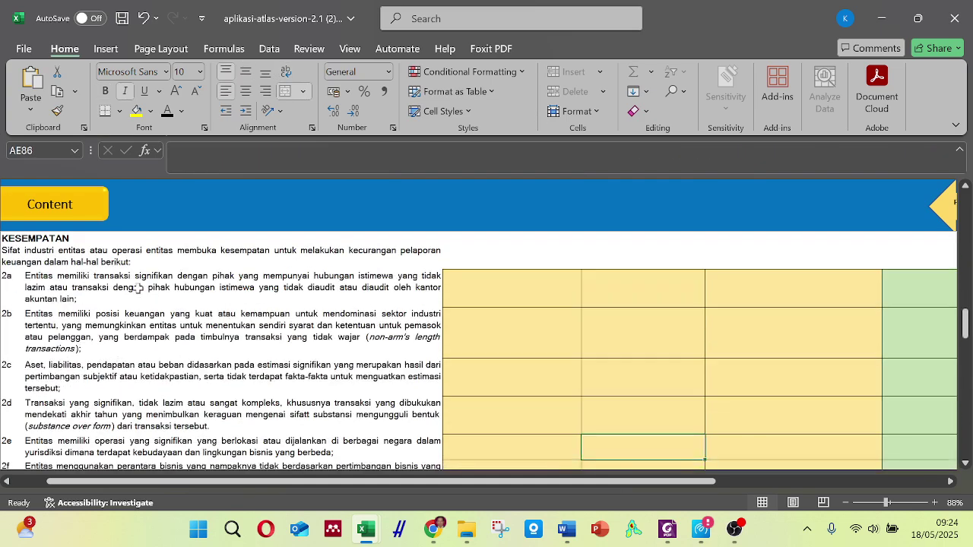
pyautogui.press('Down')
pyautogui.press('Down')
pyautogui.press('Down')
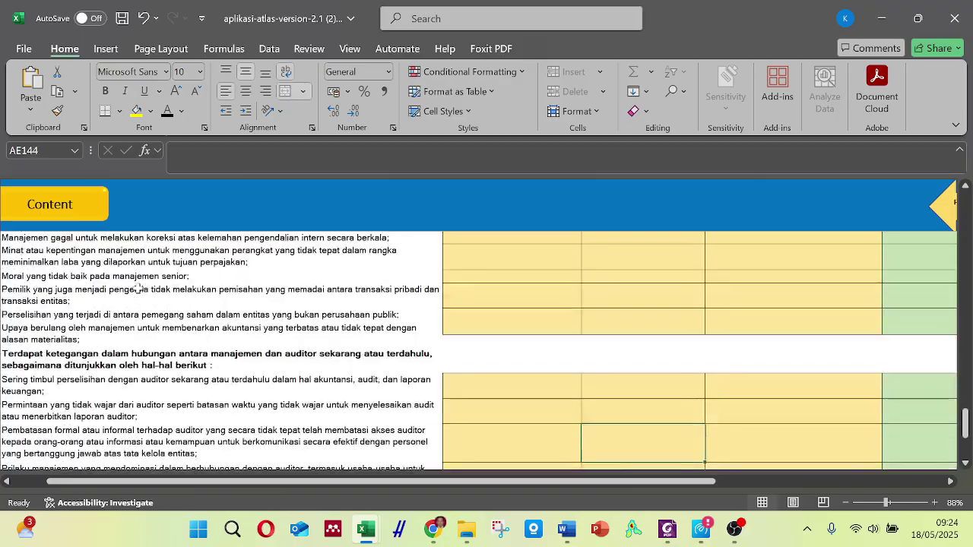
# Go back to the beginning of A230.8 and review the explanation of the possible material misstatement under Simpulan.
pyautogui.press('Up')
pyautogui.press('Up')
pyautogui.press('Up')
pyautogui.press('Up')
pyautogui.press('Up')
pyautogui.press('Up')
pyautogui.press('Up')
pyautogui.press('Up')
pyautogui.press('Up')
pyautogui.press('Up')
pyautogui.press('Up')
pyautogui.press('Up')
pyautogui.press('Up')
pyautogui.press('Up')
pyautogui.press('Up')
pyautogui.press('Up')
pyautogui.press('Up')
pyautogui.press('Up')
pyautogui.press('Up')
pyautogui.press('Up')
pyautogui.press('Up')
pyautogui.press('Up')
pyautogui.press('Up')
pyautogui.press('Up')
pyautogui.press('Up')
pyautogui.press('Up')
pyautogui.press('Up')
pyautogui.press('Up')
pyautogui.press('Up')
pyautogui.press('Up')
pyautogui.press('Up')
pyautogui.press('Up')
pyautogui.press('Up')
pyautogui.press('Up')
pyautogui.press('Up')
pyautogui.press('Up')
pyautogui.press('Up')
pyautogui.press('Up')
pyautogui.press('Up')
pyautogui.press('Up')
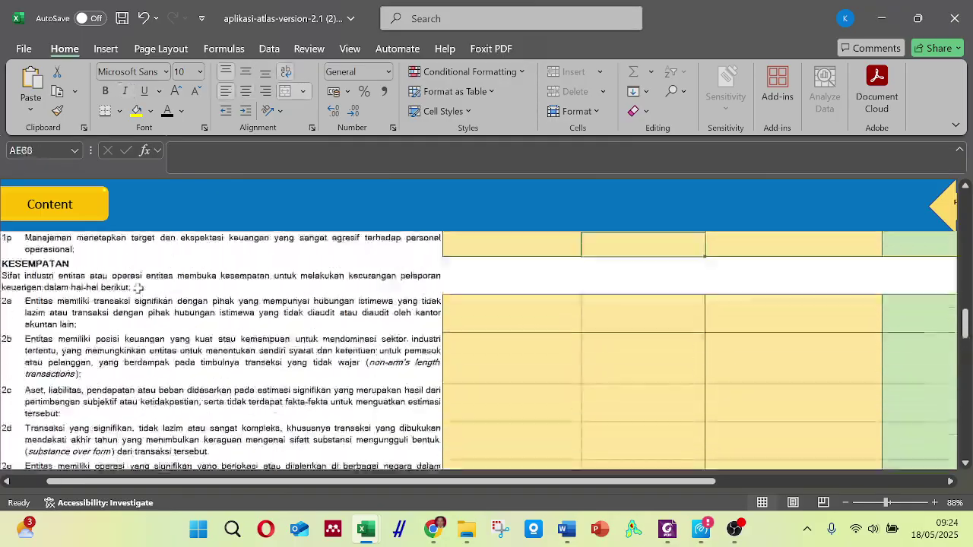
pyautogui.press('Right')
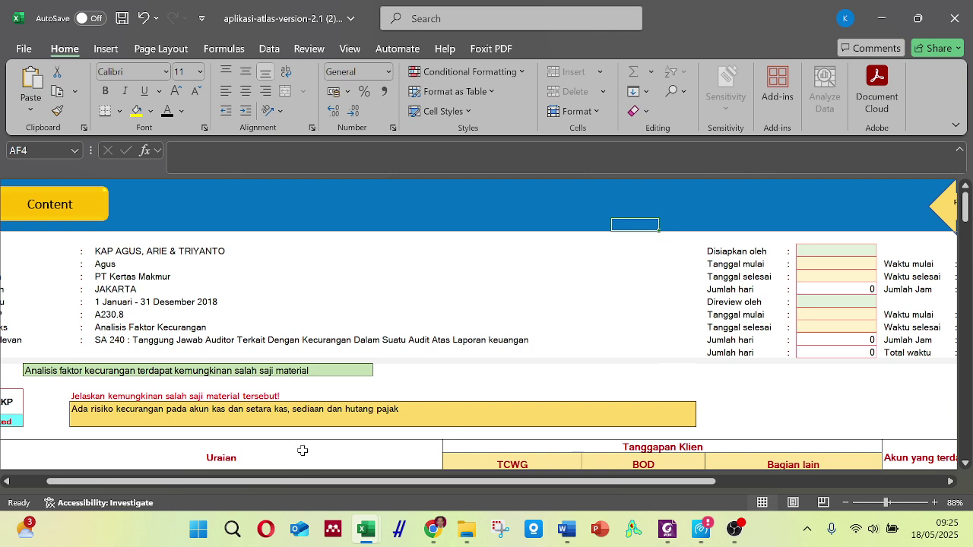
pyautogui.click(395, 410)
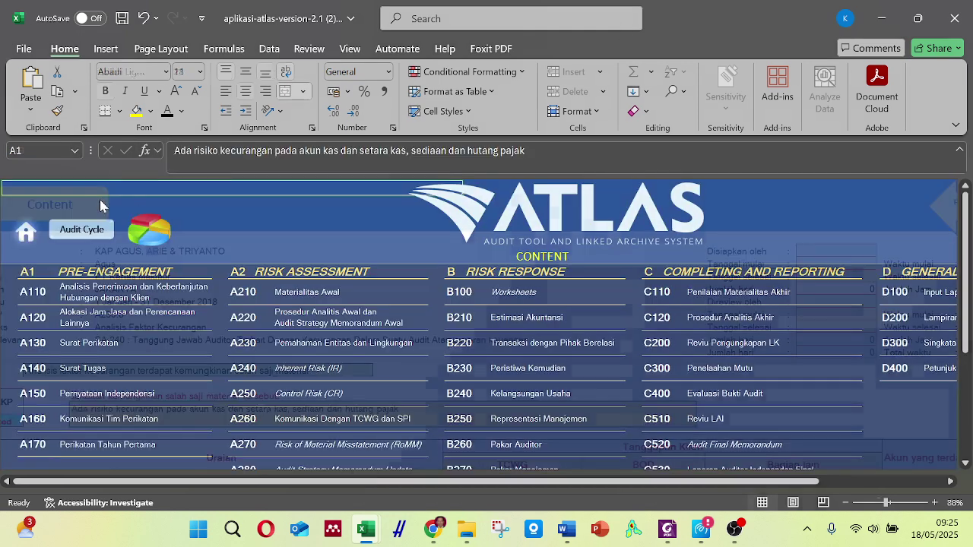
# Return to the ATLAS content page, open the A230 index and open worksheet A230.4 Pemahaman Peraturan yang Relevan.
pyautogui.click(102, 207)
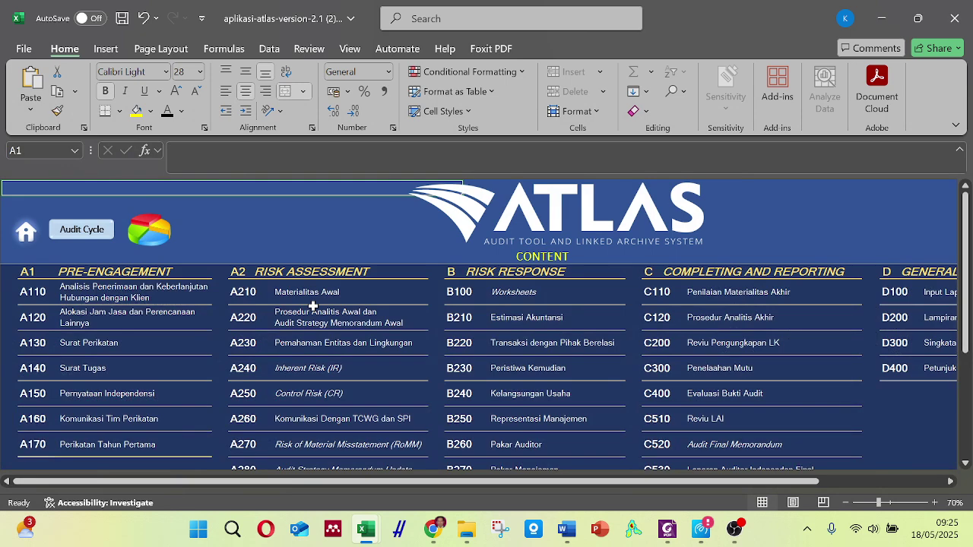
pyautogui.click(251, 346)
pyautogui.moveTo(967, 213); pyautogui.dragTo(967, 268)
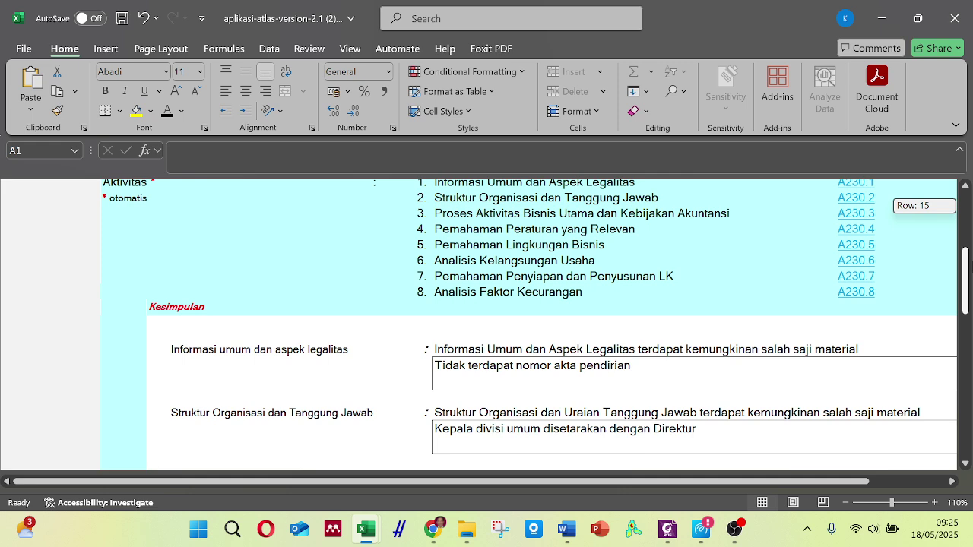
pyautogui.click(853, 229)
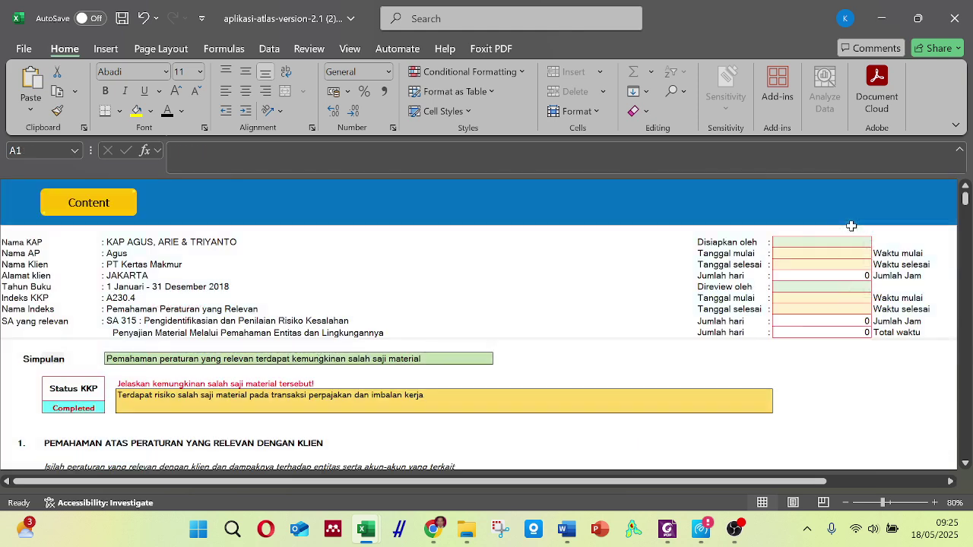
# Review the relevant regulations listed in A230.4, with their impact, related accounts and compliance status.
pyautogui.moveTo(963, 199); pyautogui.dragTo(966, 219)
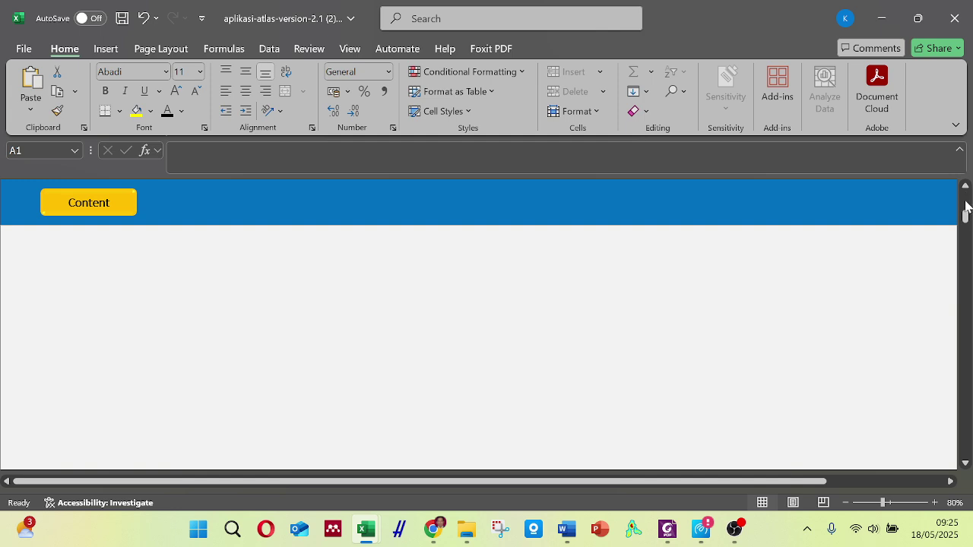
pyautogui.moveTo(966, 209); pyautogui.dragTo(965, 200)
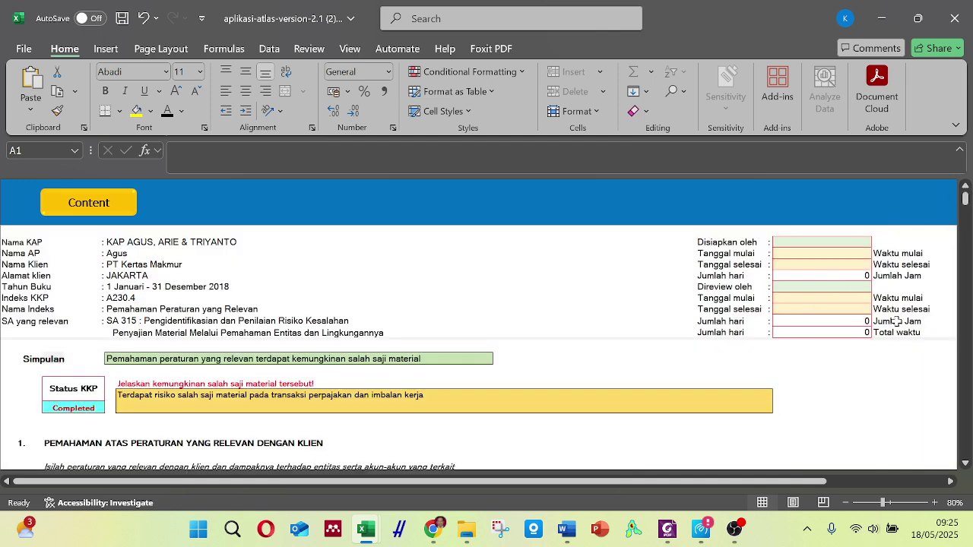
pyautogui.scroll(-10, 896, 322)
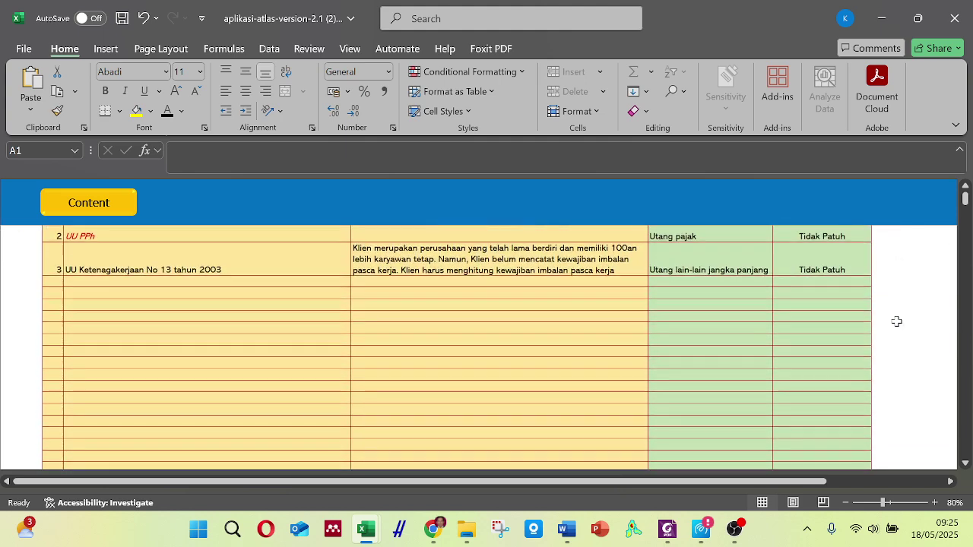
# Go back through the ATLAS content page to the A230 index and open worksheet A230.6 Analisis Kelangsungan Usaha.
pyautogui.click(121, 213)
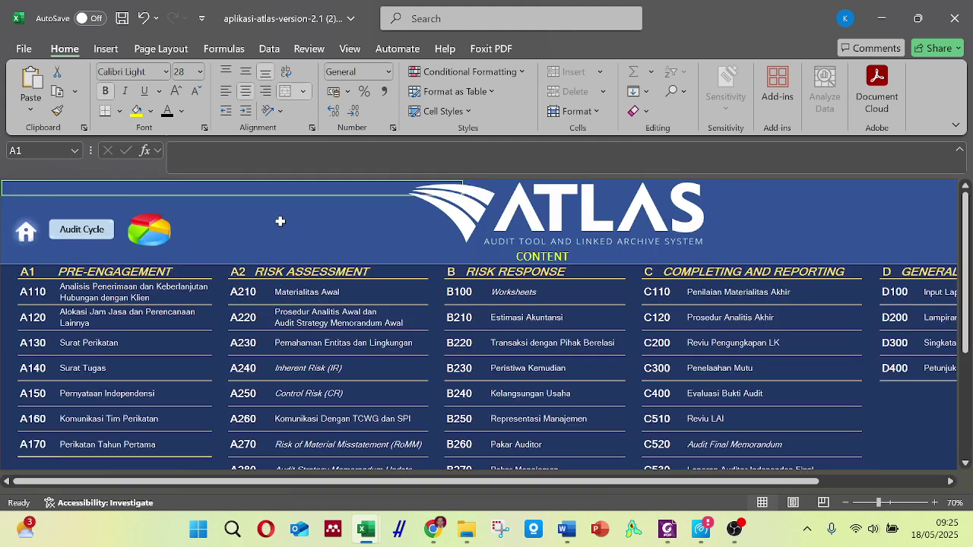
pyautogui.click(243, 344)
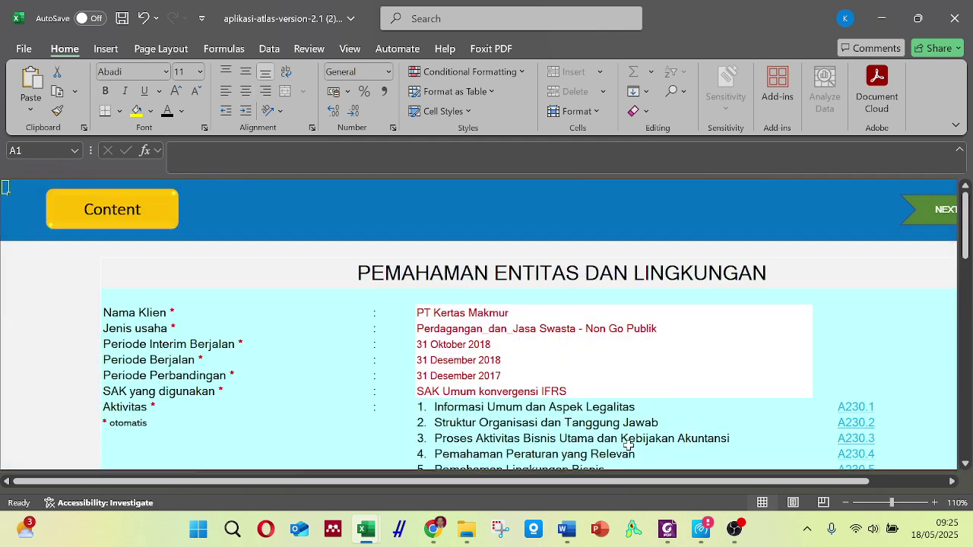
pyautogui.click(966, 464)
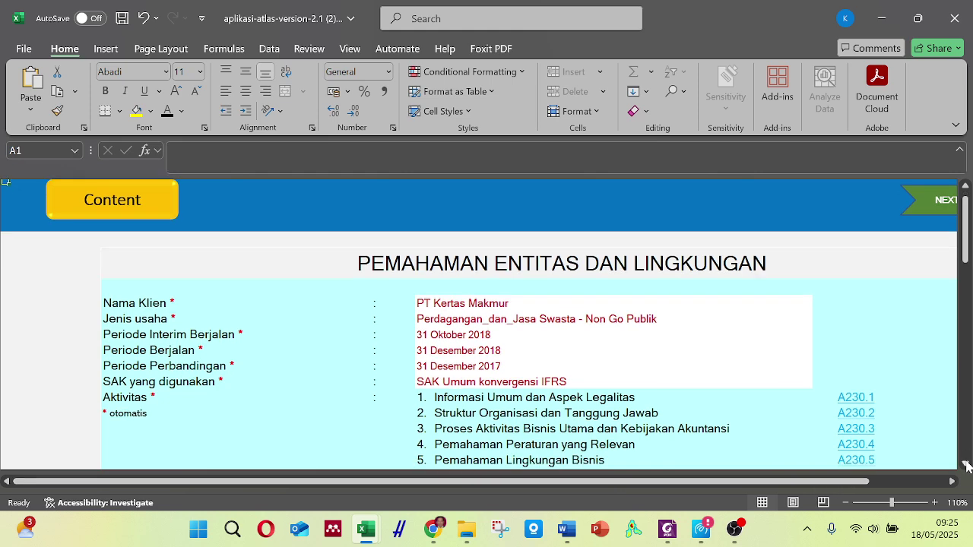
pyautogui.click(966, 464)
pyautogui.click(966, 464)
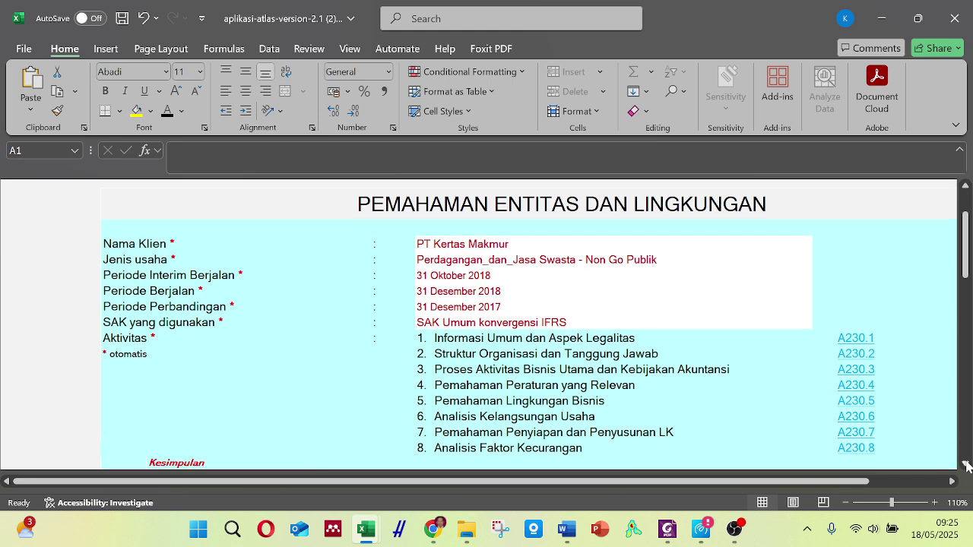
pyautogui.click(966, 463)
pyautogui.click(966, 464)
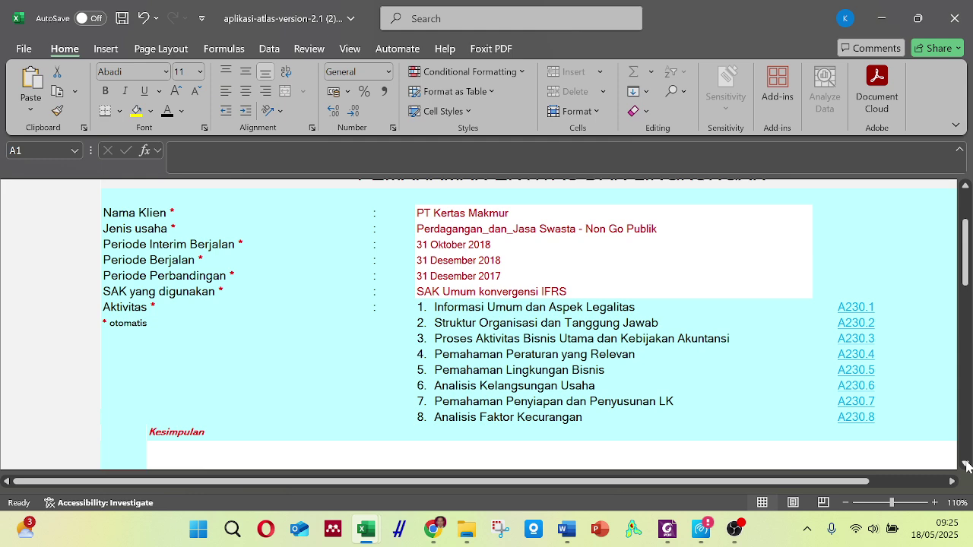
pyautogui.click(862, 373)
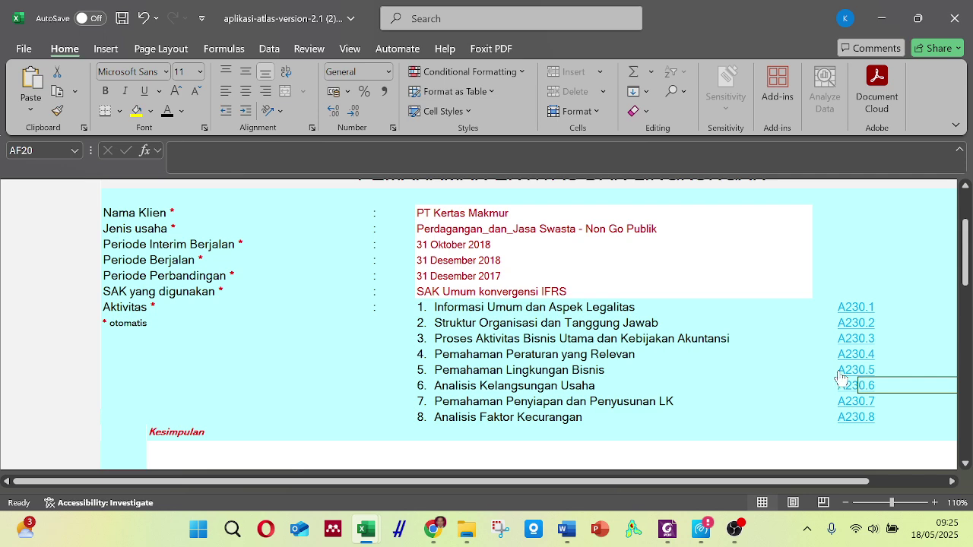
pyautogui.click(844, 375)
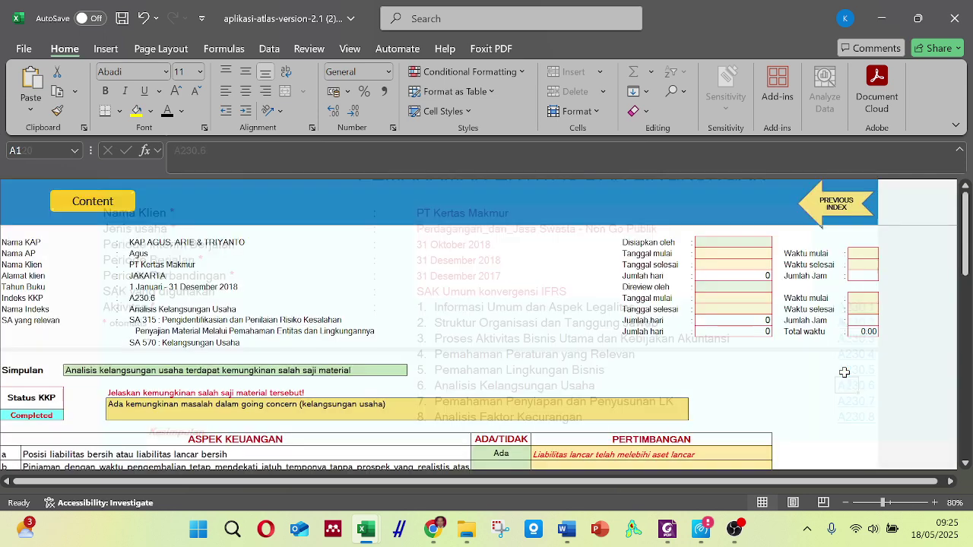
# Look over the going-concern analysis in A230.6, then return to the A230 index and view its activity list.
pyautogui.moveTo(965, 257); pyautogui.dragTo(965, 220)
pyautogui.click(843, 209)
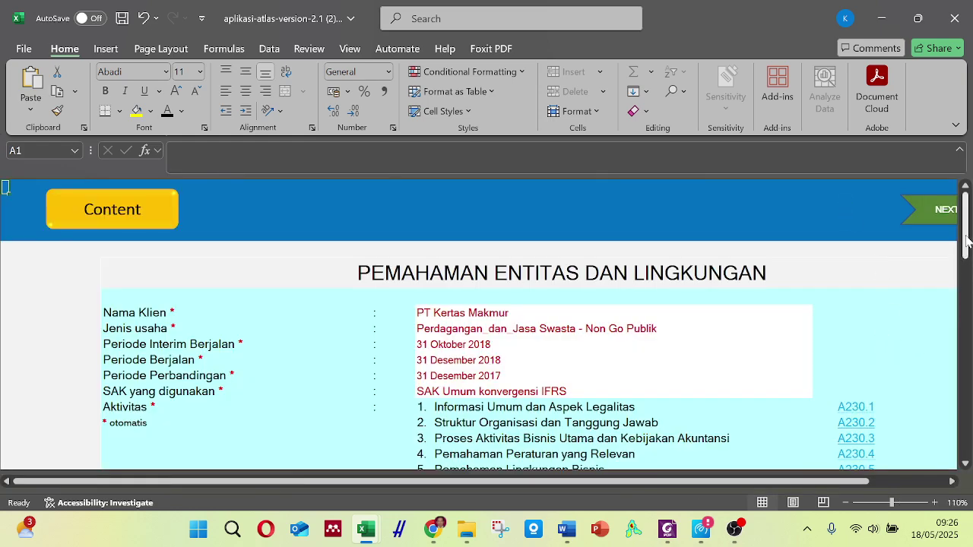
pyautogui.moveTo(967, 241); pyautogui.dragTo(965, 244)
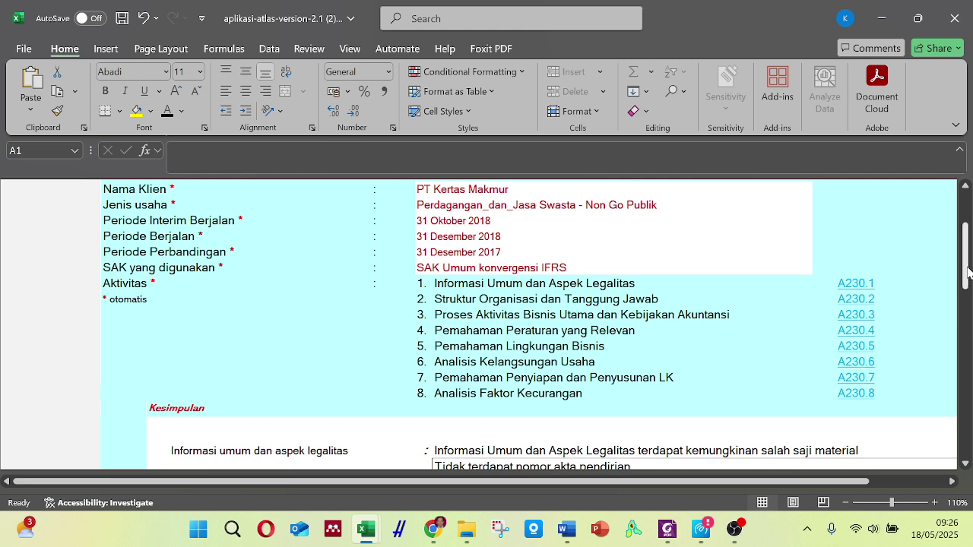
# Look through the A230 Kesimpulan section down to the conclusion on Analisis faktor kecurangan.
pyautogui.moveTo(965, 260); pyautogui.dragTo(965, 346)
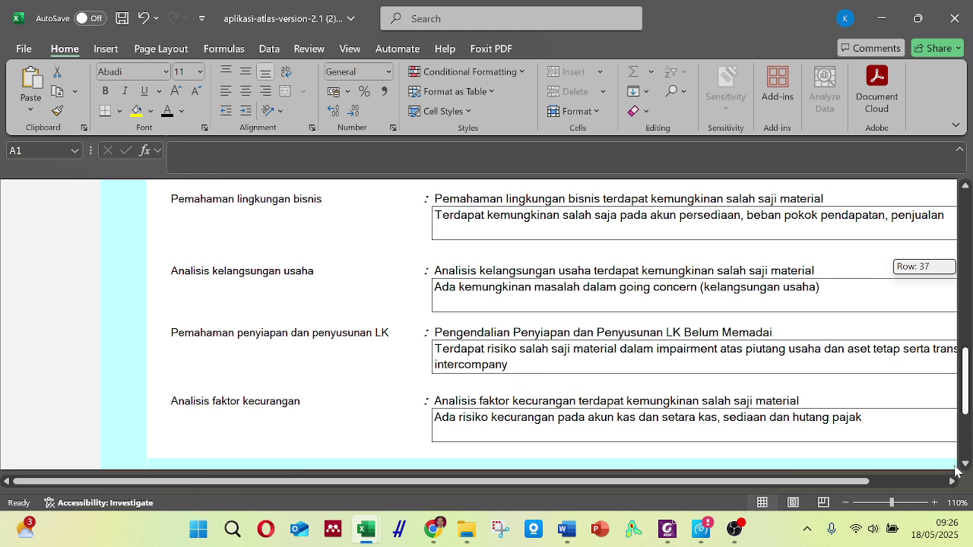
pyautogui.click(731, 529)
pyautogui.click(731, 530)
pyautogui.click(732, 530)
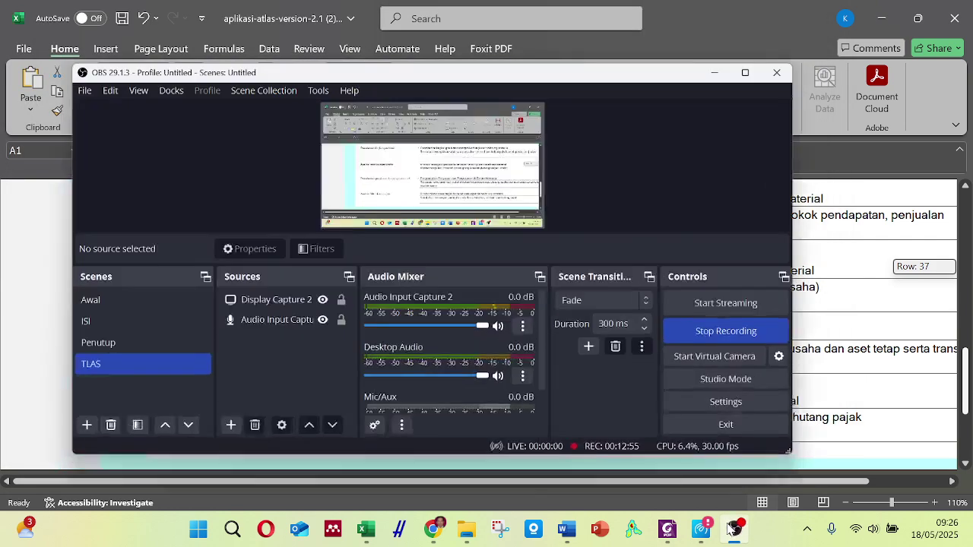
pyautogui.click(731, 530)
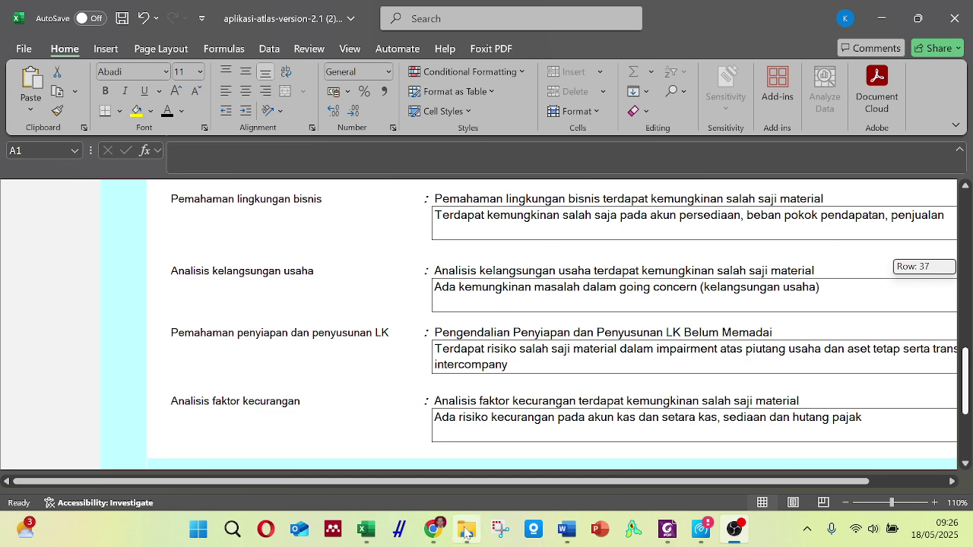
pyautogui.moveTo(366, 532)
pyautogui.click(412, 478)
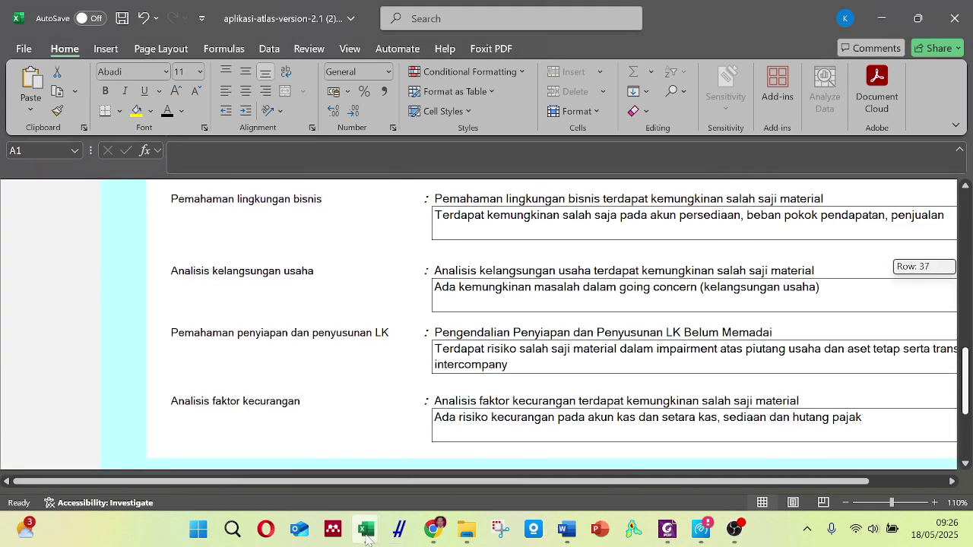
pyautogui.moveTo(366, 532)
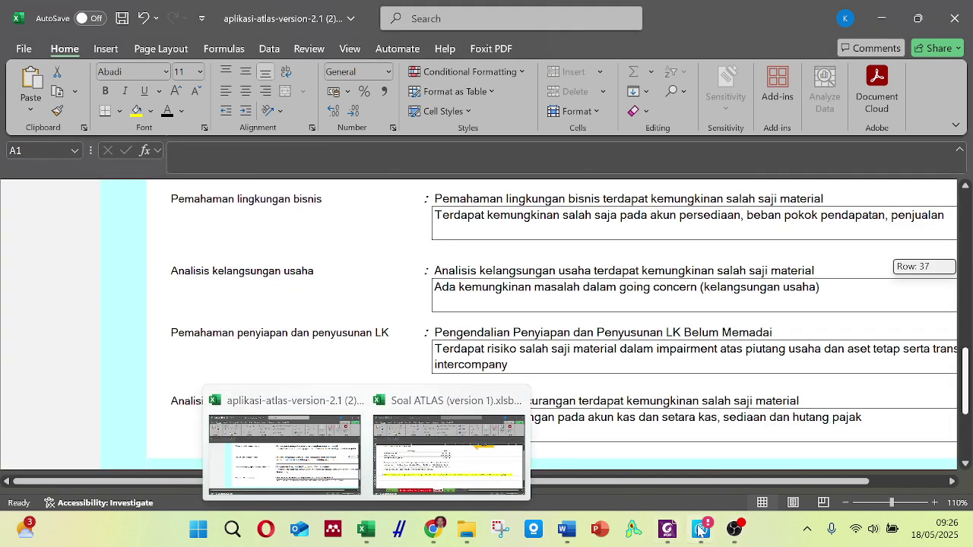
# Switch to Foxit PhantomPDF, close it together with diktat AK.pdf, and return to the ATLAS workbook.
pyautogui.click(667, 530)
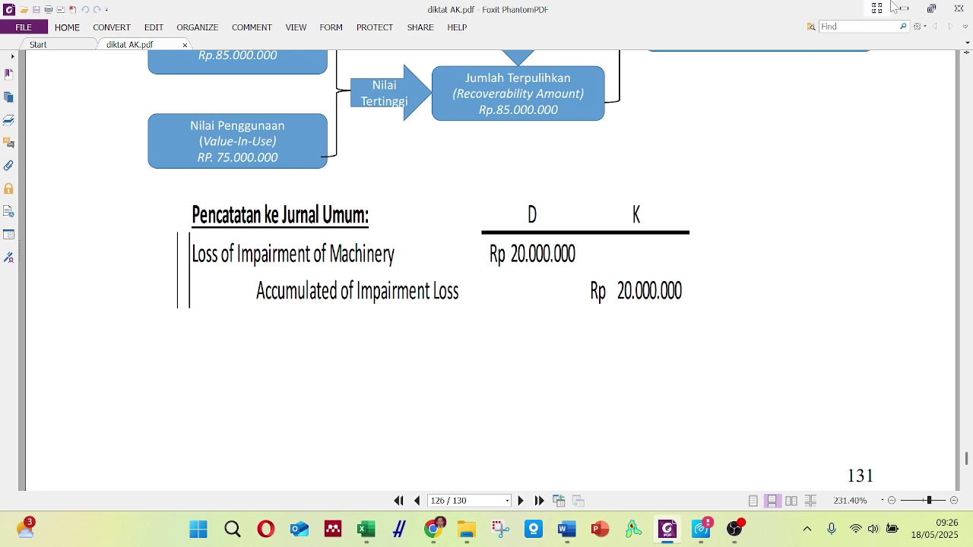
pyautogui.click(958, 9)
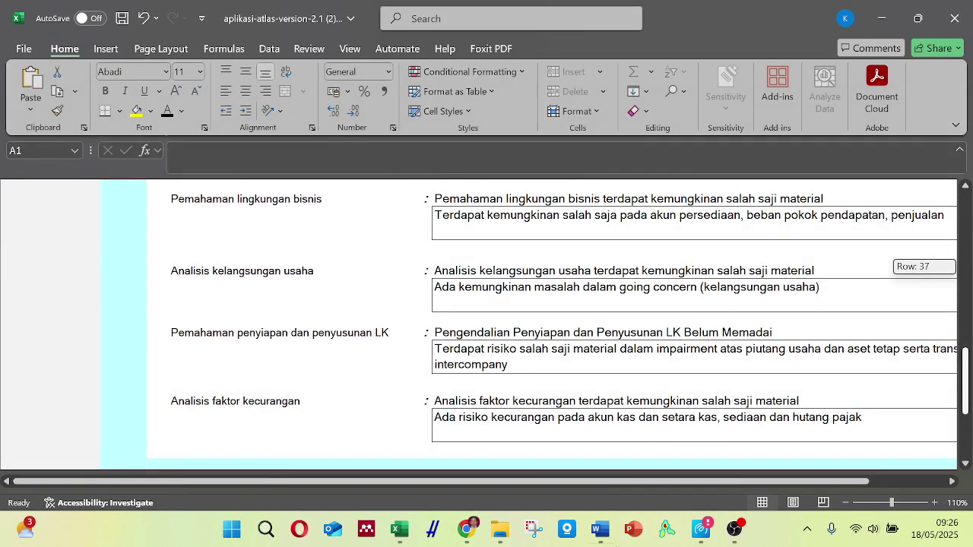
pyautogui.click(466, 530)
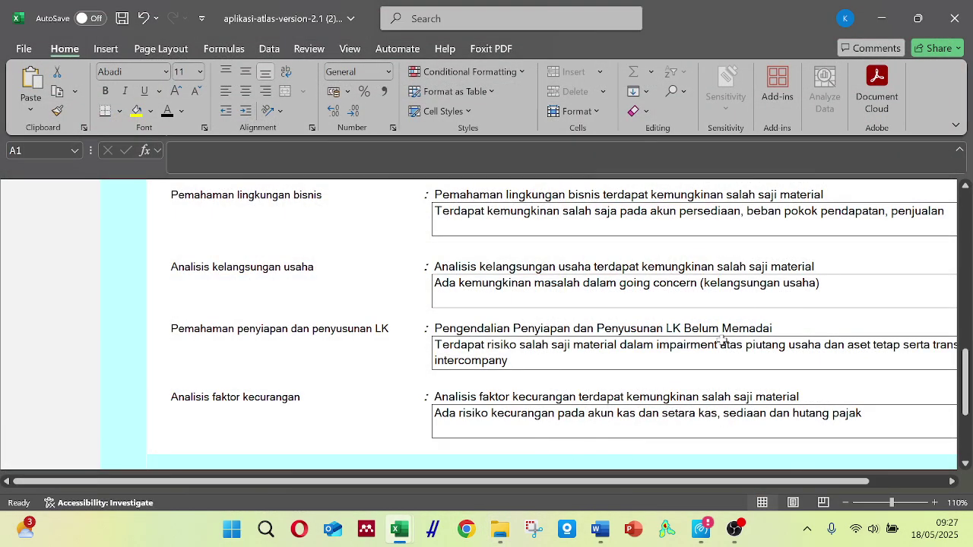
# Review the A230 conclusions through the overall Kemungkinan Salah Saji Material statement, then return to the start of the worksheet.
pyautogui.scroll(5, 718, 340)
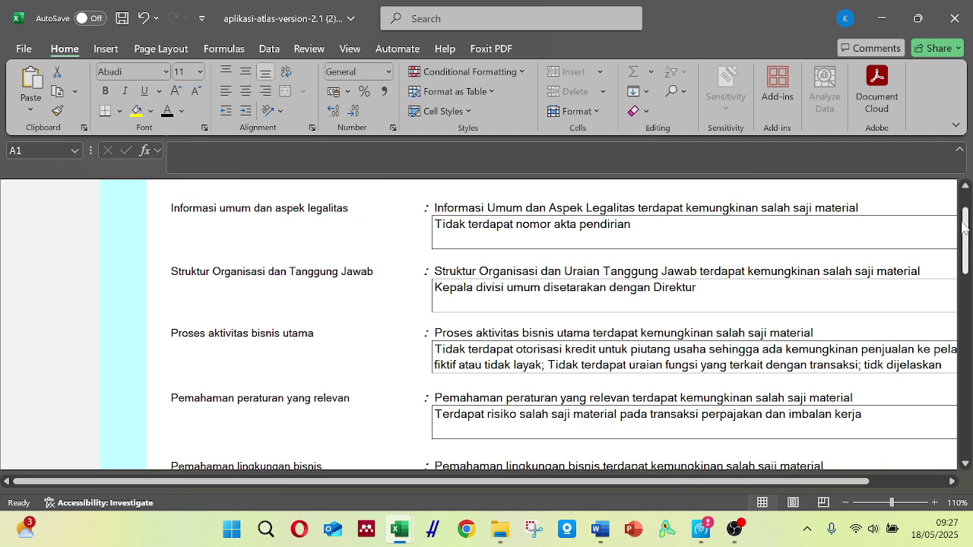
pyautogui.moveTo(964, 226); pyautogui.dragTo(964, 392)
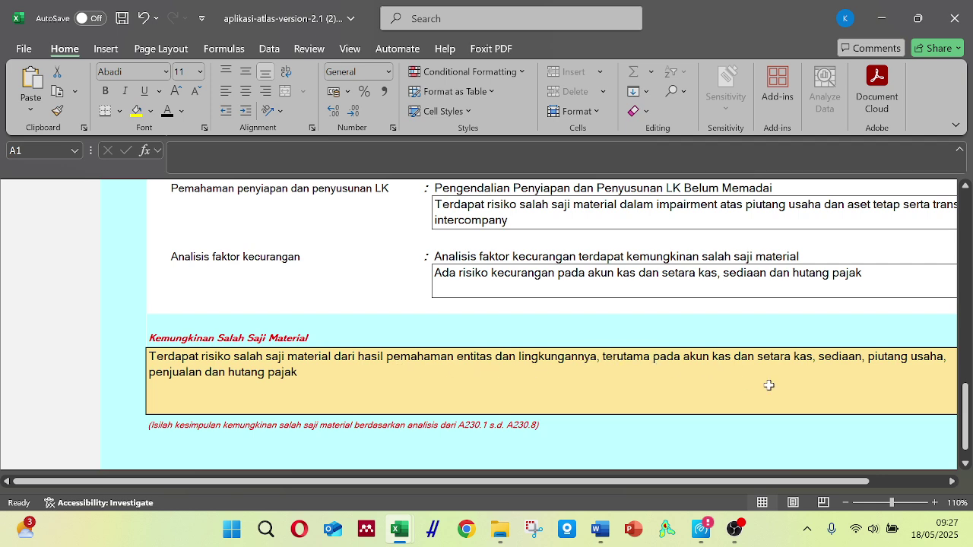
pyautogui.moveTo(669, 481); pyautogui.dragTo(669, 481)
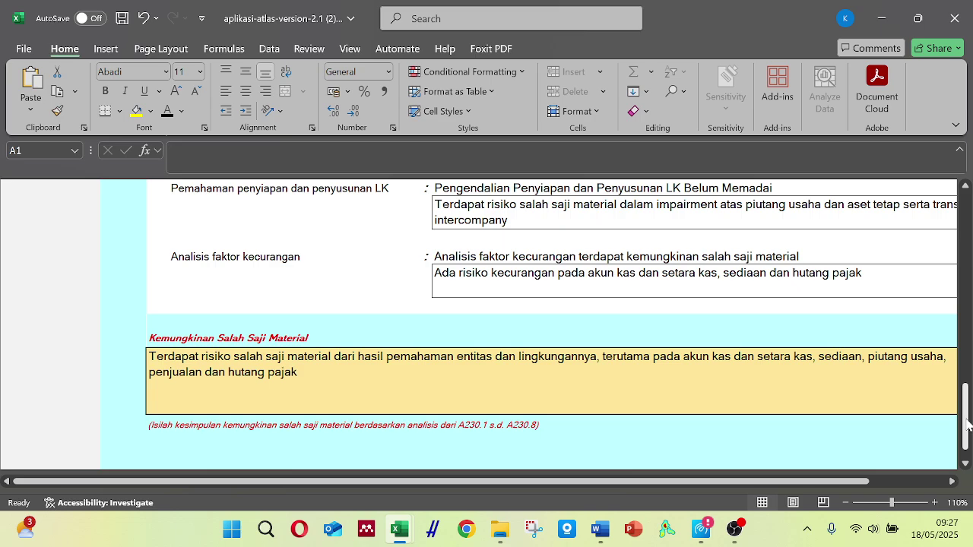
pyautogui.scroll(15, 967, 424)
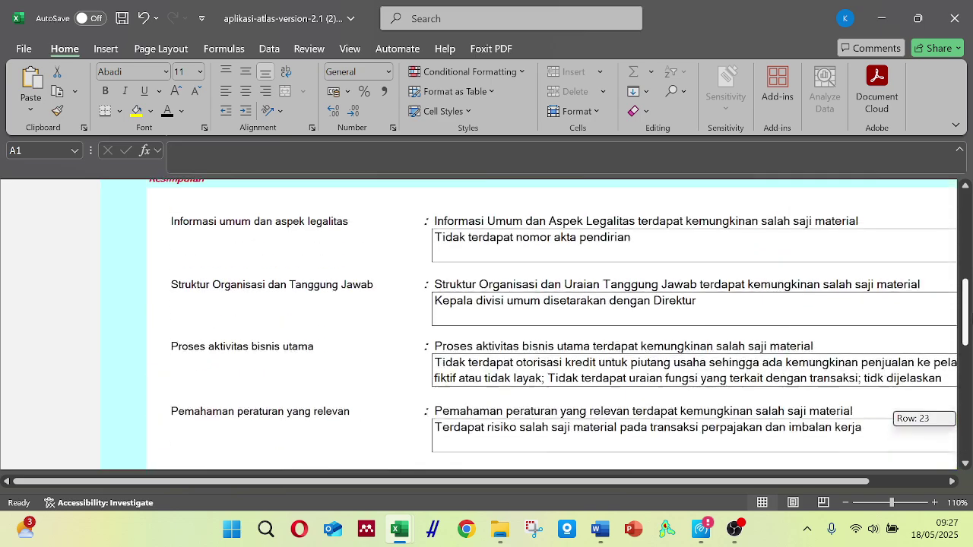
pyautogui.scroll(1, 967, 424)
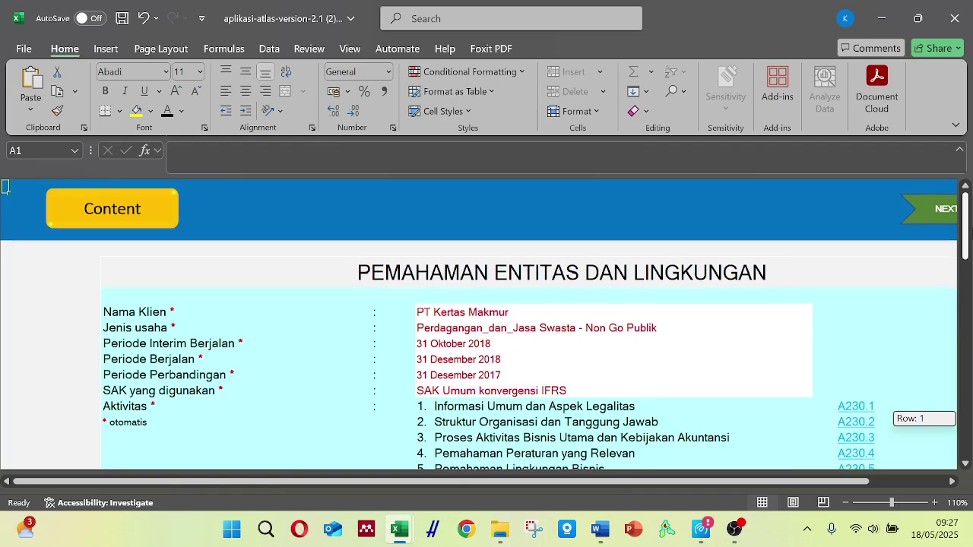
pyautogui.scroll(-5, 968, 424)
pyautogui.scroll(3, 968, 424)
pyautogui.scroll(2, 968, 424)
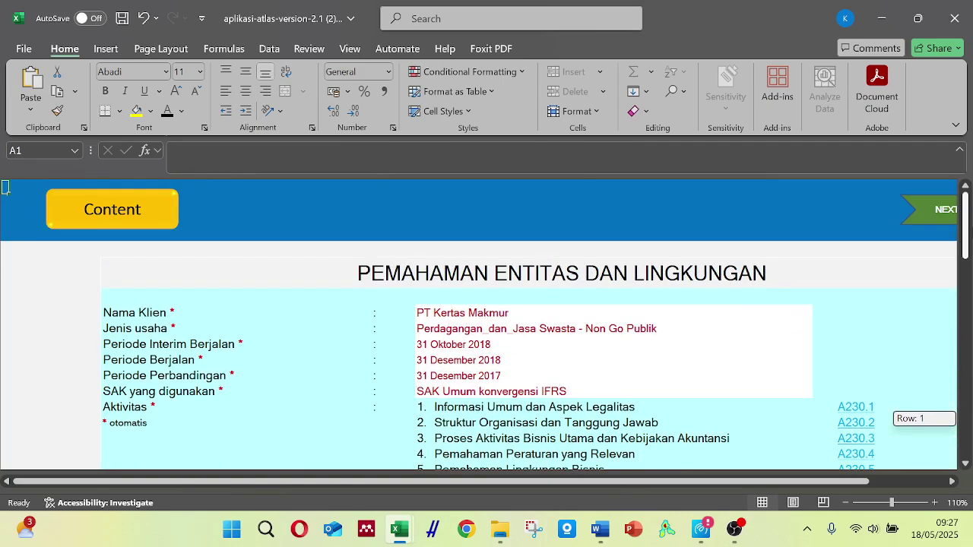